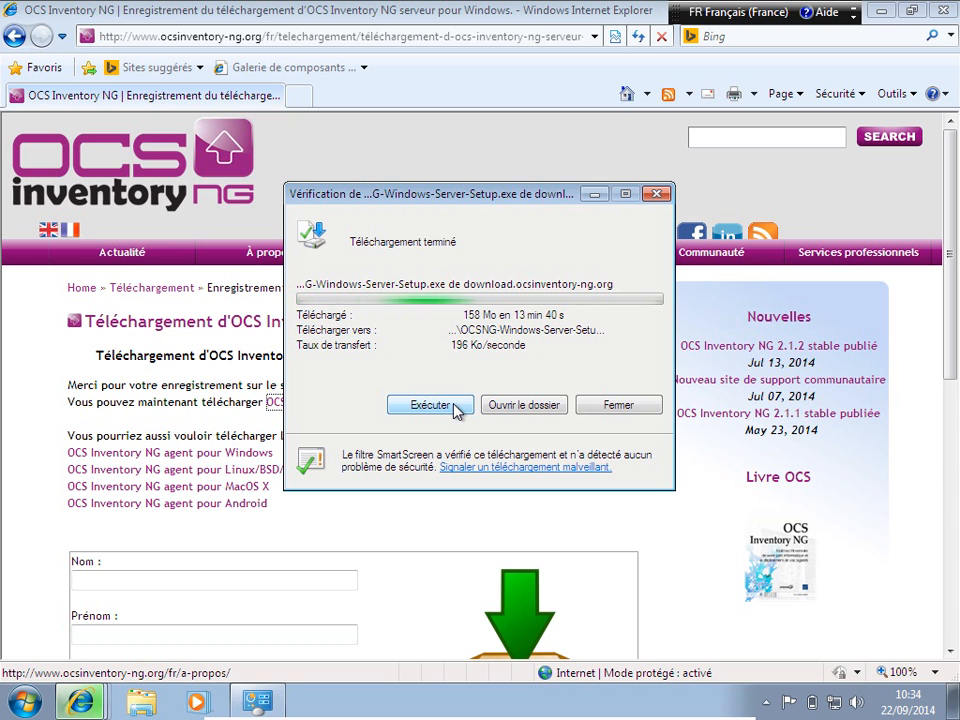
Step: Run the downloaded OCS Inventory NG server setup from Internet Explorer and allow it to make changes
{"action": "left_click", "coordinate": [455, 406]}
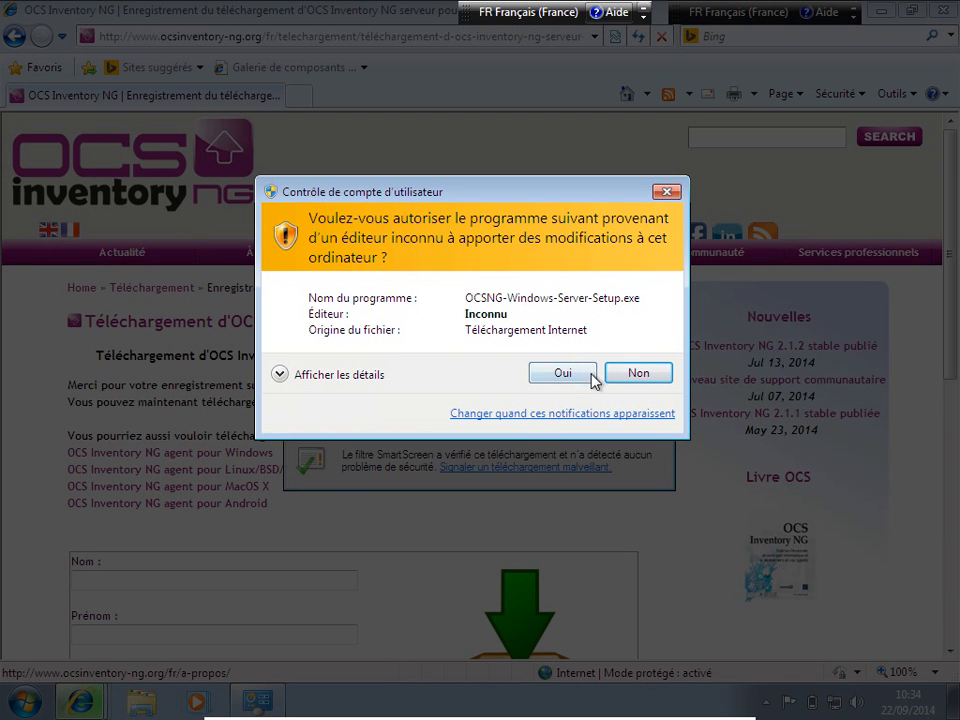
{"action": "left_click", "coordinate": [565, 376]}
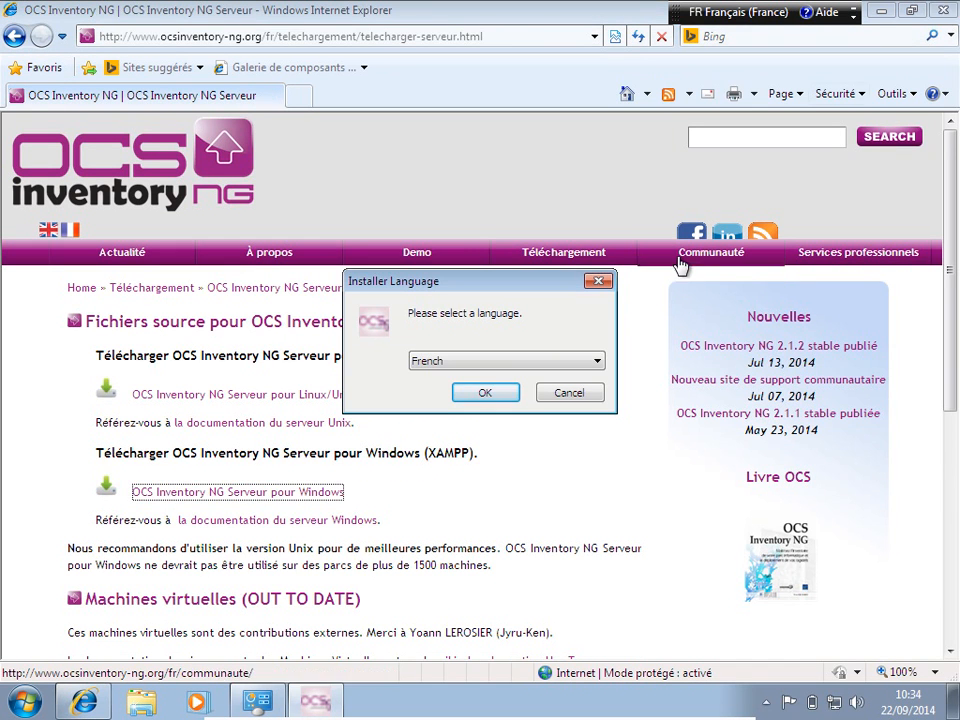
Step: Close Internet Explorer, confirm French as installer language, and dismiss the XAMPP-not-found warning
{"action": "left_click", "coordinate": [940, 12]}
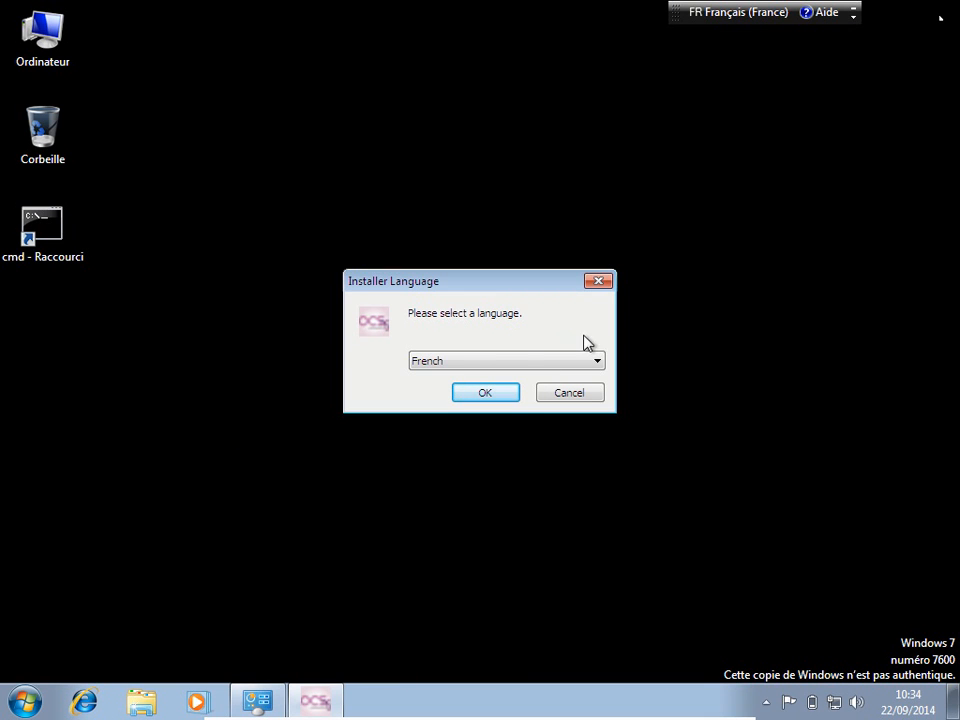
{"action": "left_click", "coordinate": [483, 393]}
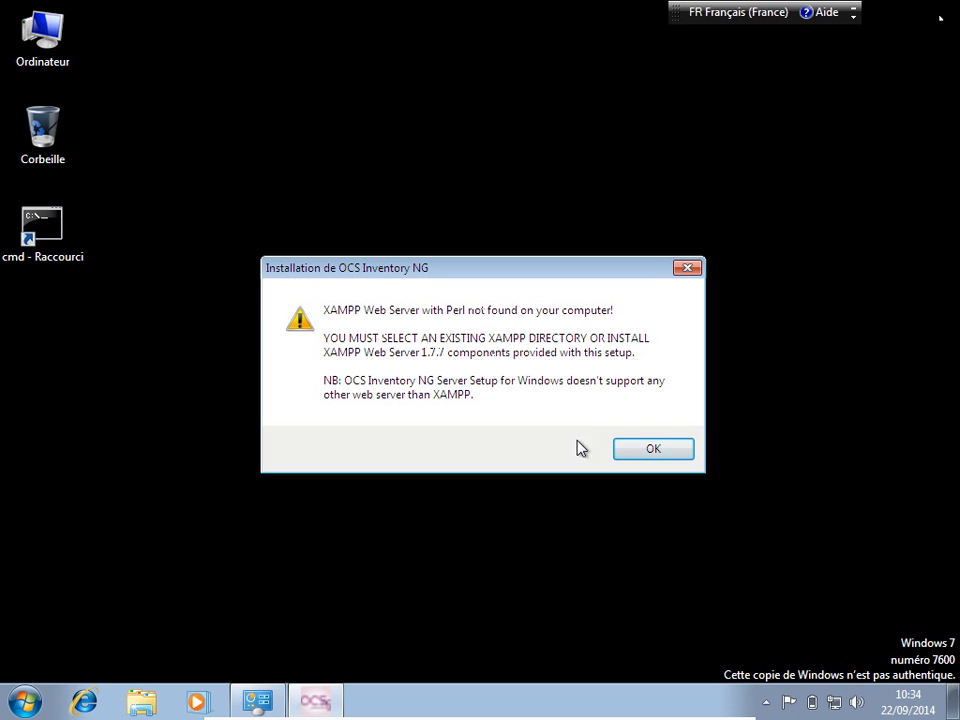
{"action": "left_click", "coordinate": [659, 449]}
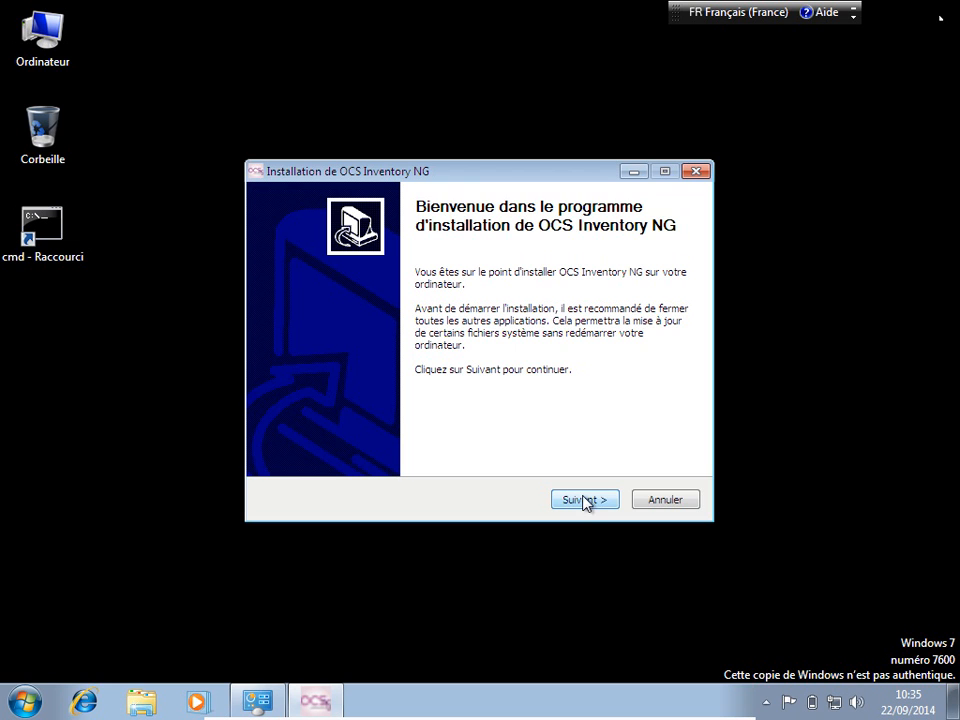
Step: Accept the OCS Inventory NG licence terms
{"action": "left_click", "coordinate": [585, 500]}
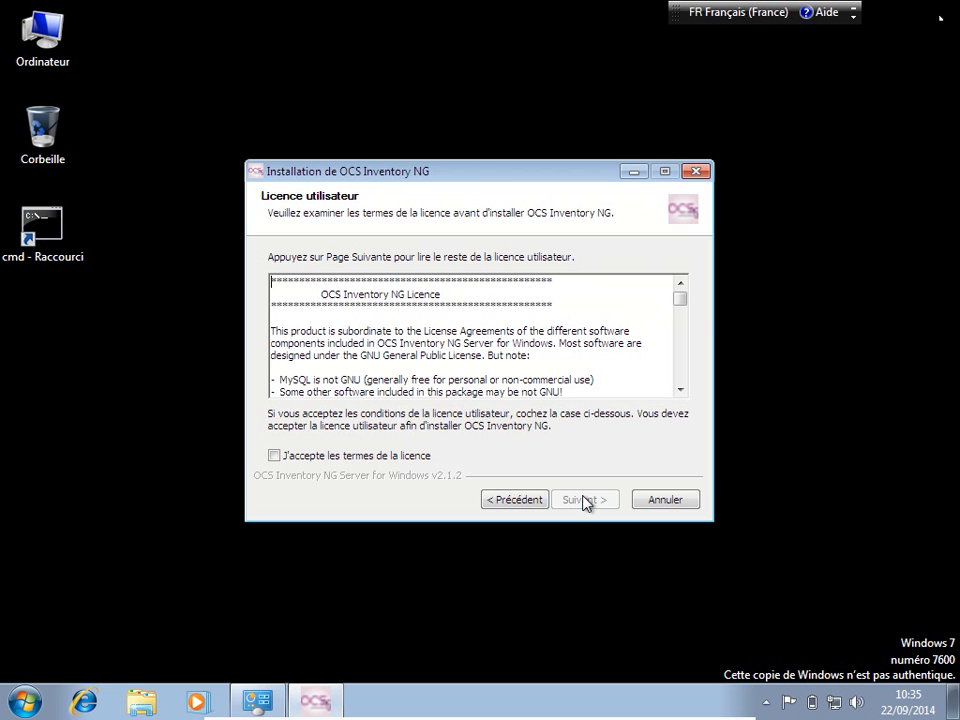
{"action": "left_click", "coordinate": [380, 456]}
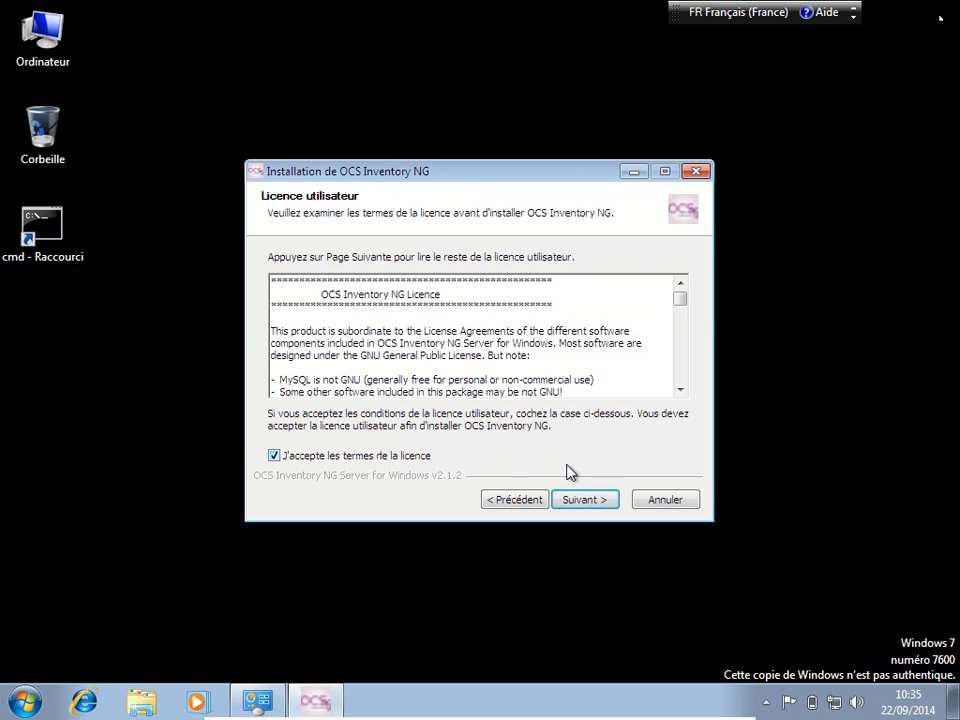
{"action": "left_click", "coordinate": [596, 509]}
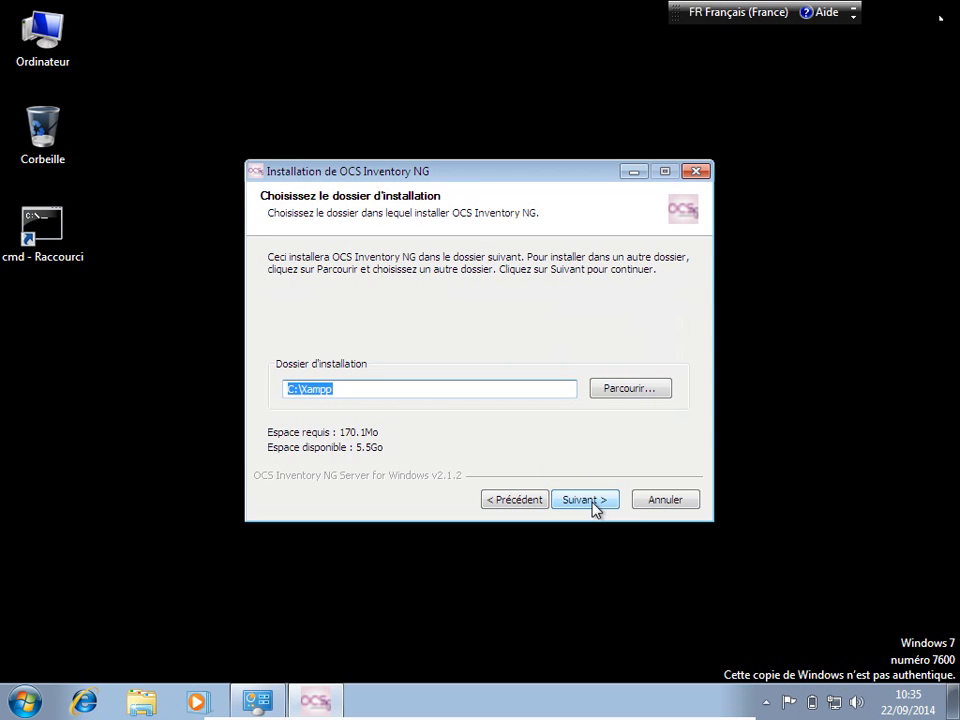
Step: Keep the C:\Xampp folder, both components and the default Start Menu folder, then install
{"action": "left_click", "coordinate": [409, 393]}
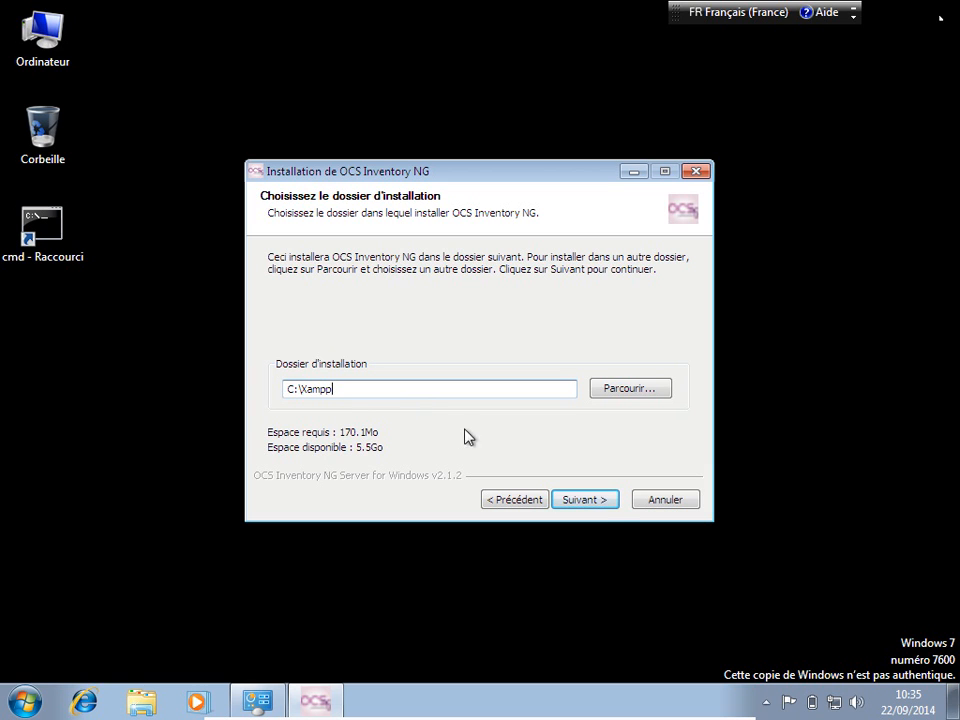
{"action": "left_click", "coordinate": [604, 505]}
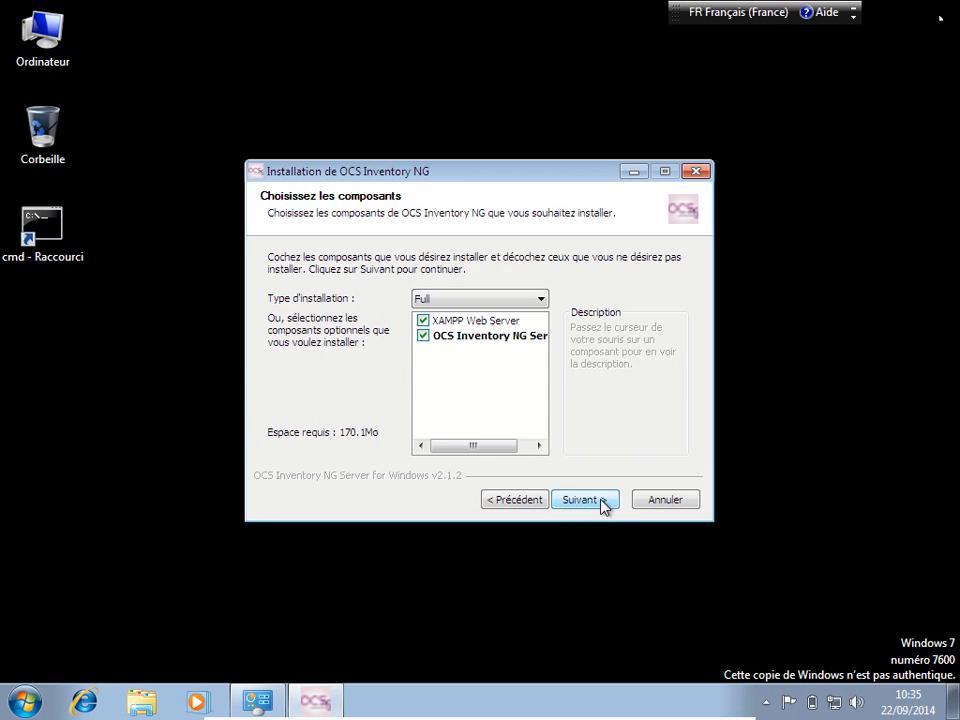
{"action": "mouse_move", "coordinate": [467, 324]}
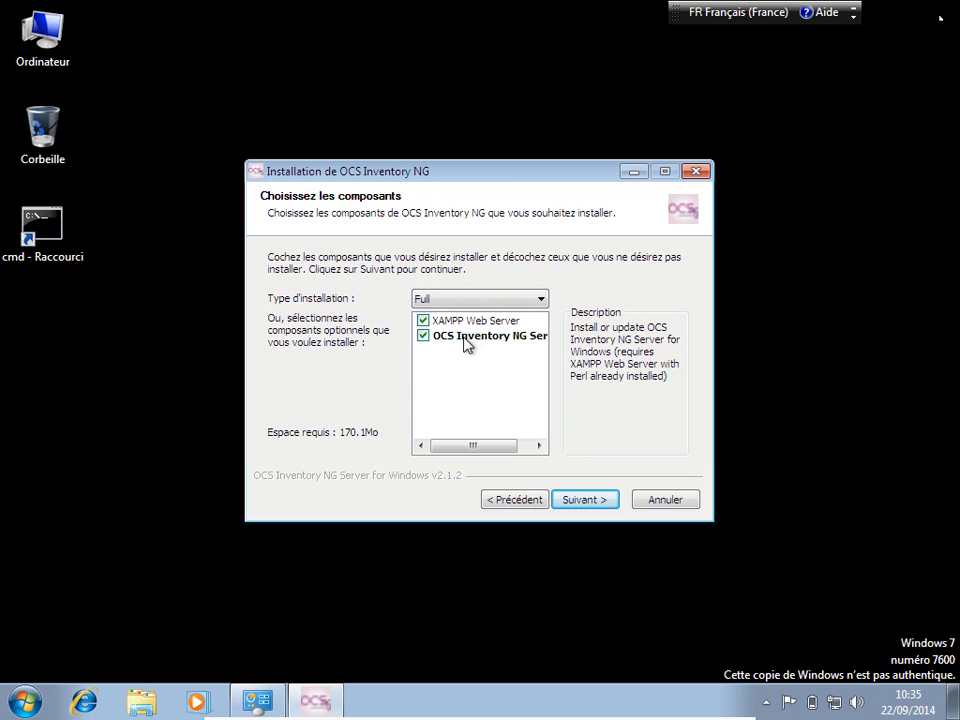
{"action": "left_click", "coordinate": [590, 500]}
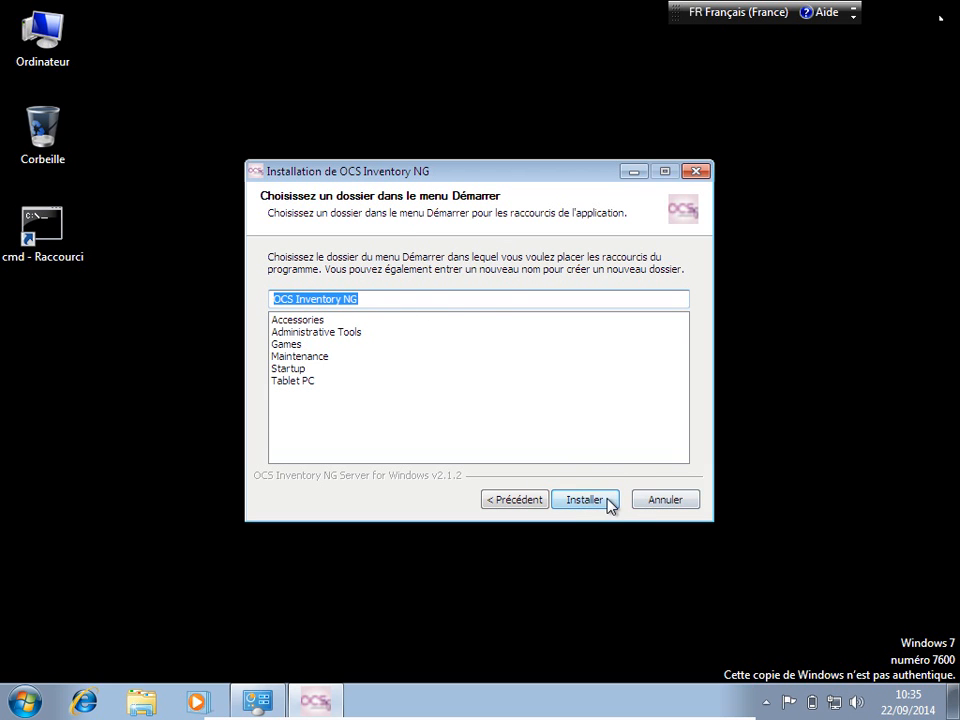
{"action": "left_click", "coordinate": [608, 500]}
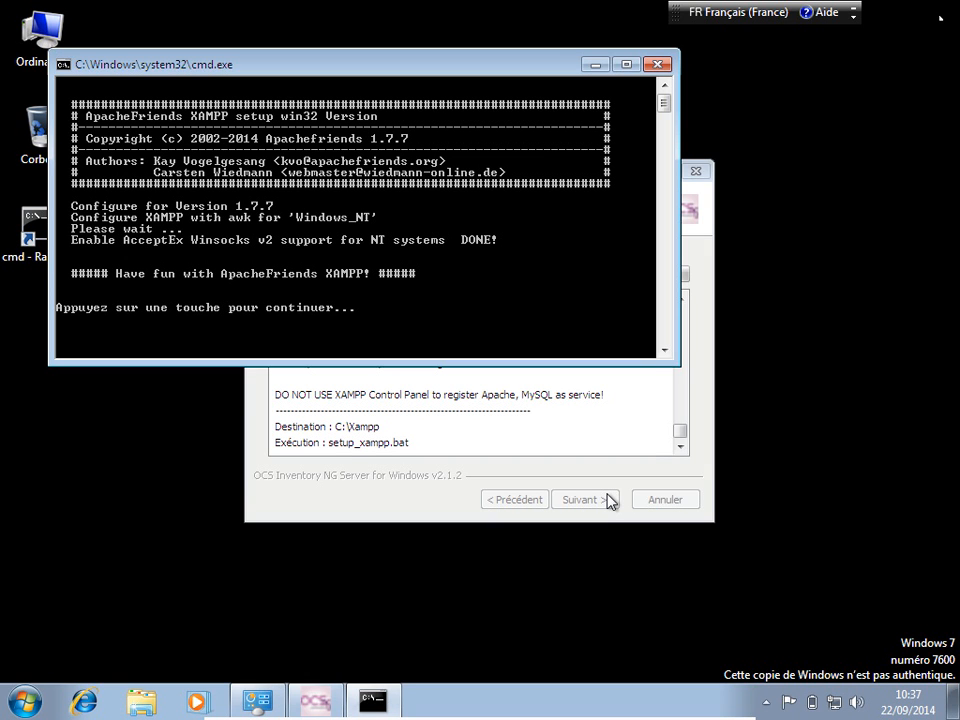
Step: Let the XAMPP, MySQL and Apache consoles finish, allowing Apache through the firewall and dismissing its service error
{"action": "key", "text": "Return"}
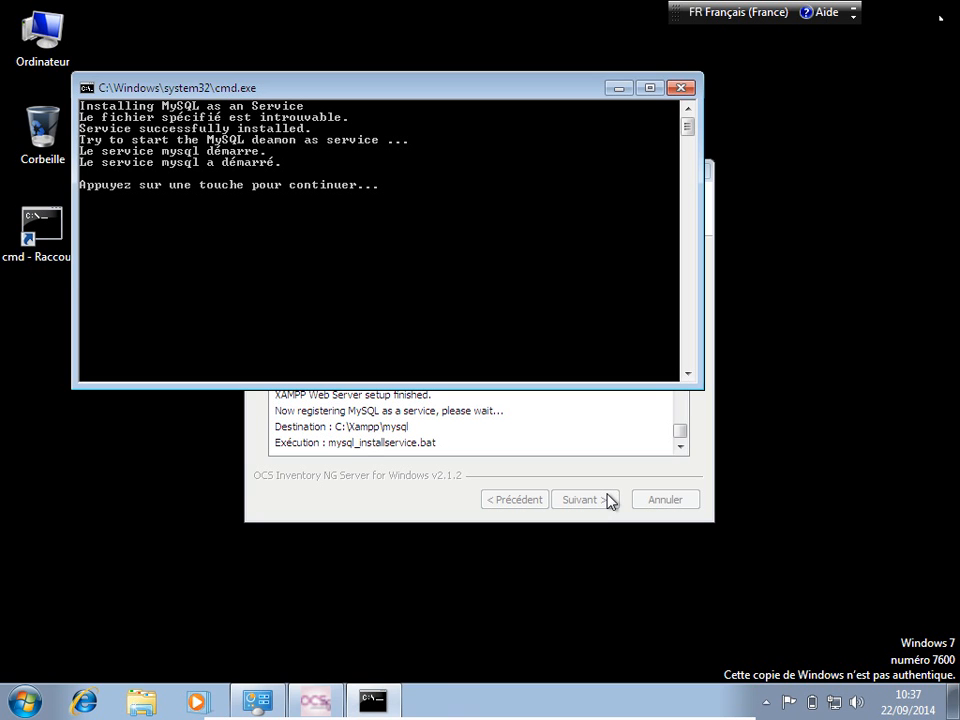
{"action": "key", "text": "Return"}
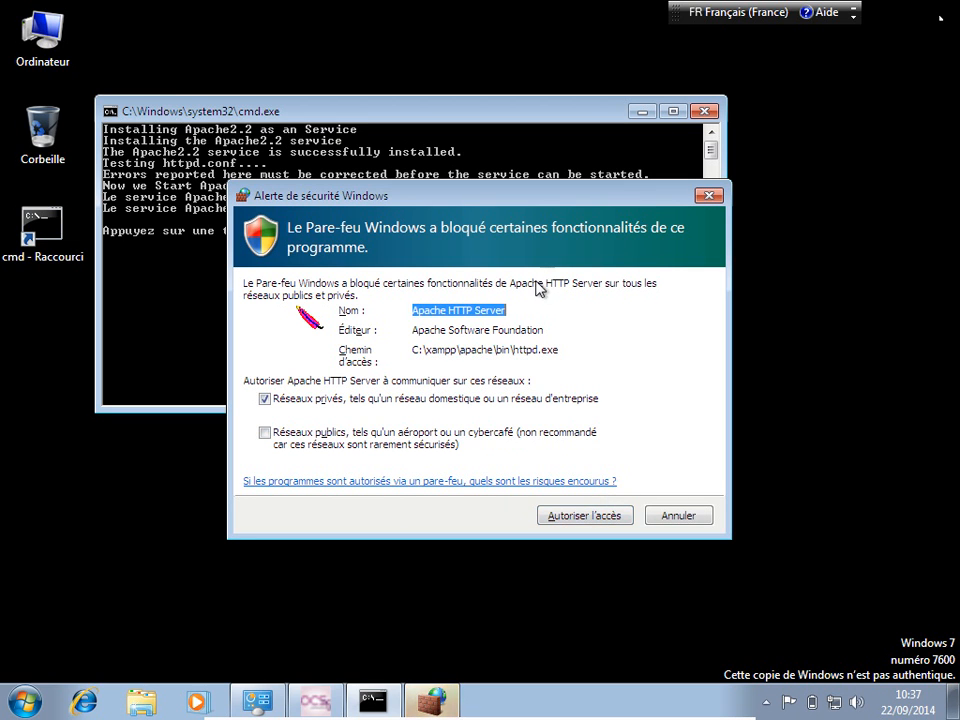
{"action": "left_click", "coordinate": [597, 522]}
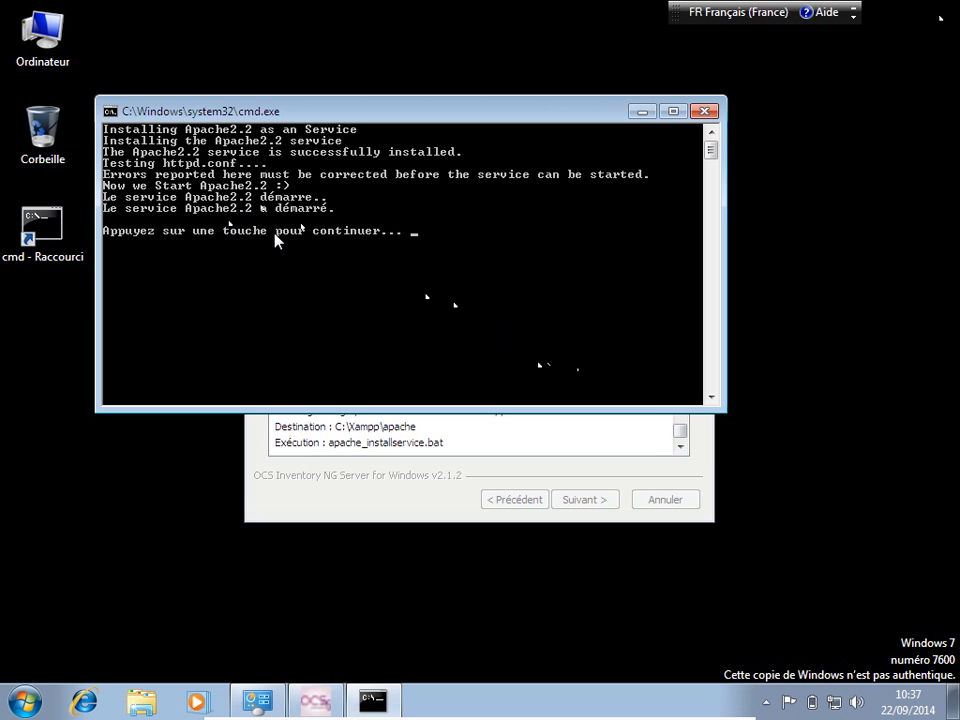
{"action": "key", "text": "Return"}
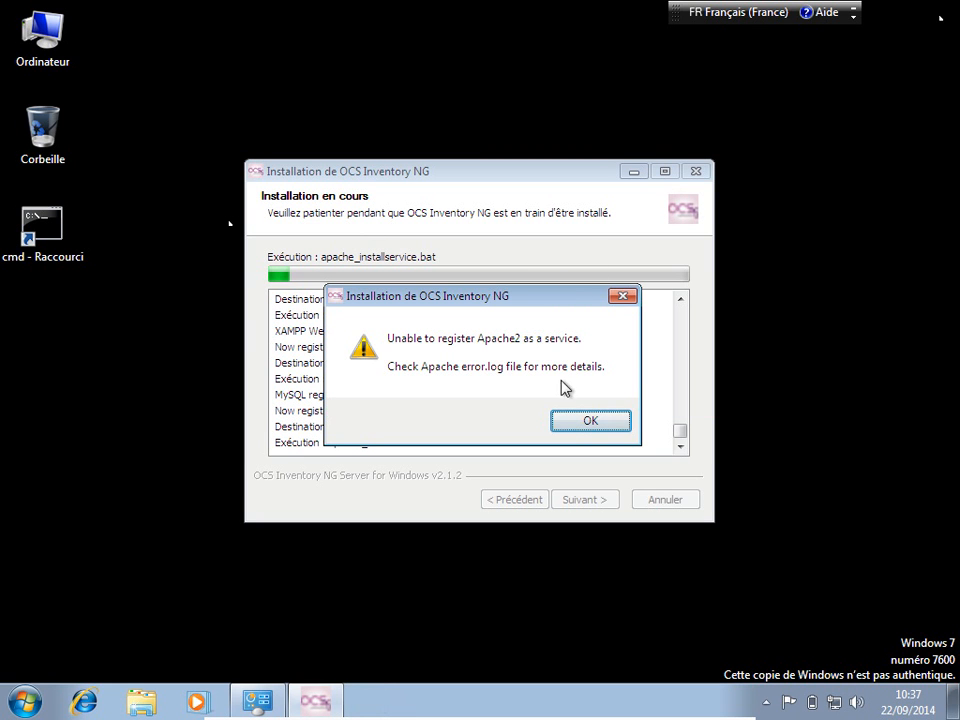
{"action": "left_click", "coordinate": [589, 421]}
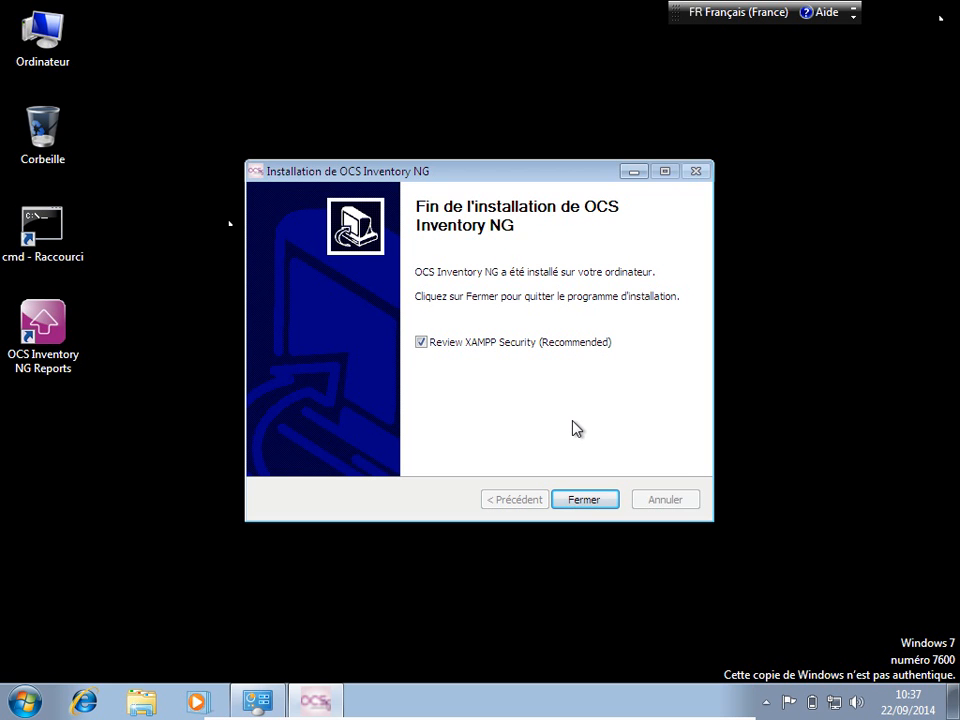
Step: Close setup to open the XAMPP security page, enable IE intranet settings, and switch the page to French
{"action": "left_click", "coordinate": [585, 503]}
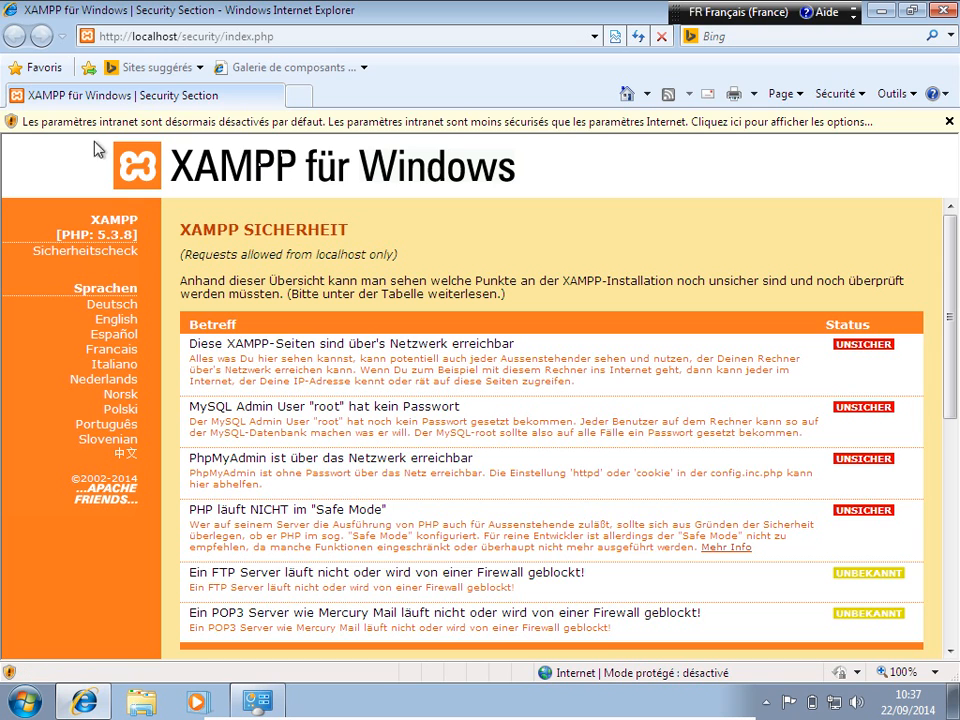
{"action": "left_click", "coordinate": [167, 123]}
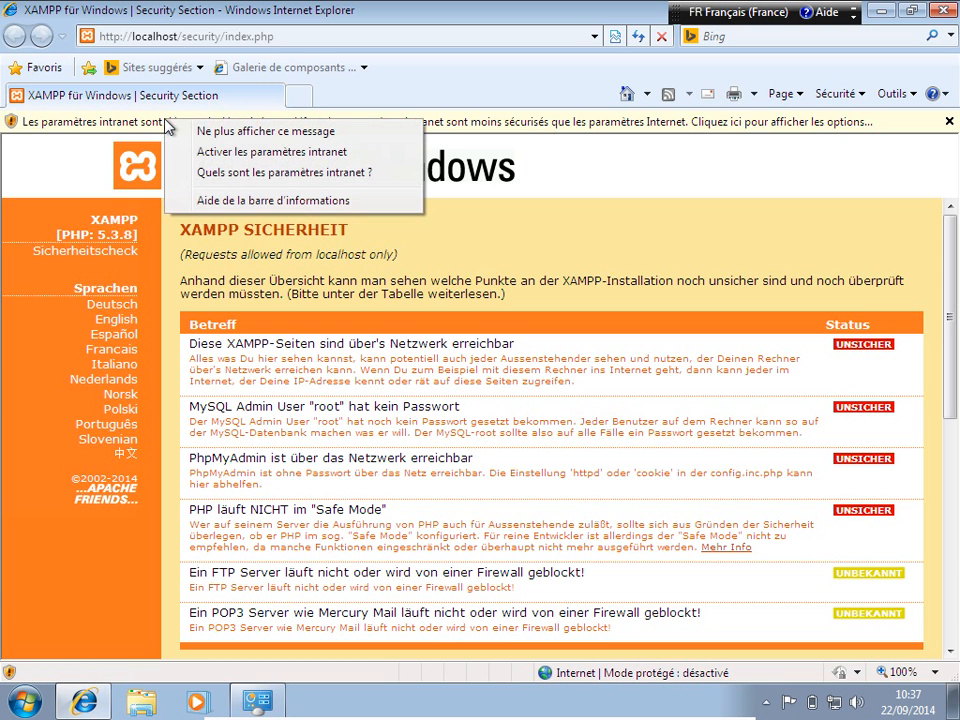
{"action": "left_click", "coordinate": [113, 128]}
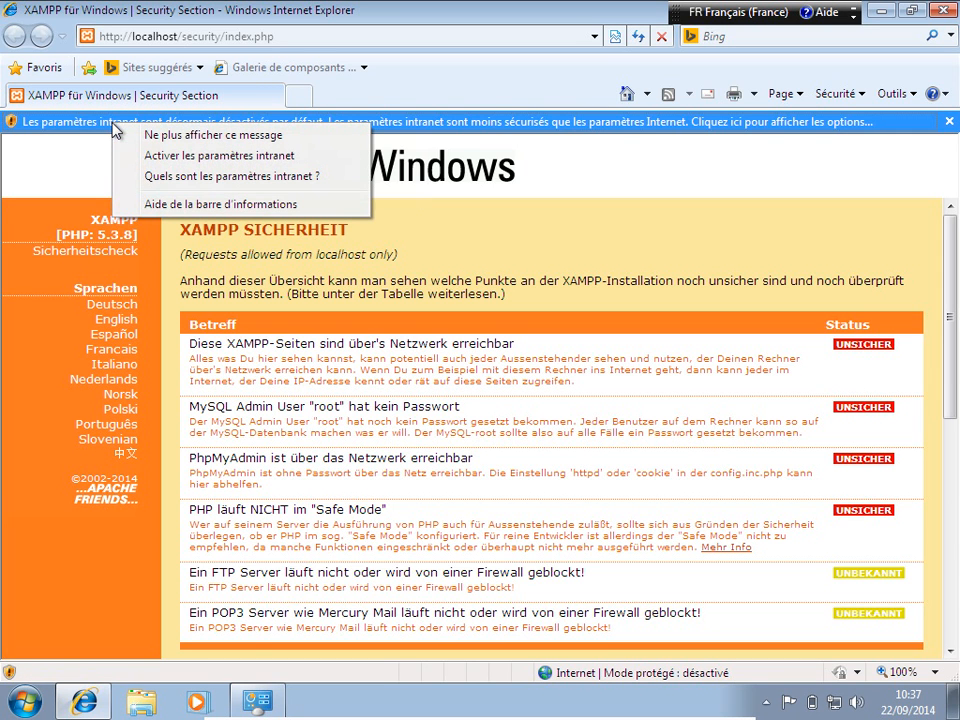
{"action": "left_click", "coordinate": [168, 164]}
{"action": "left_click", "coordinate": [441, 395]}
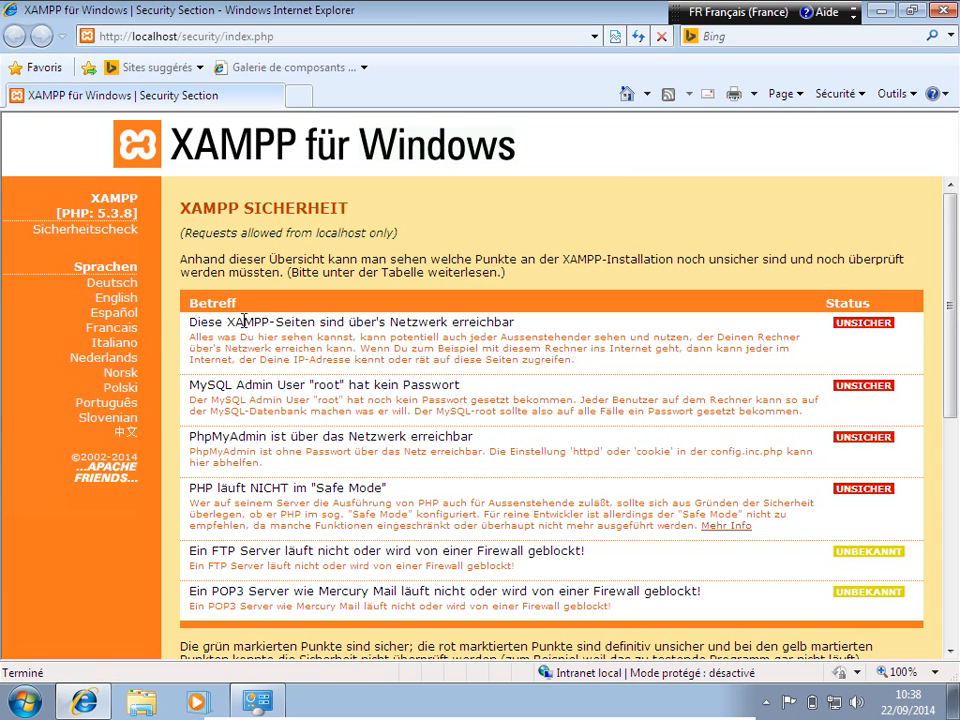
{"action": "left_click", "coordinate": [113, 328]}
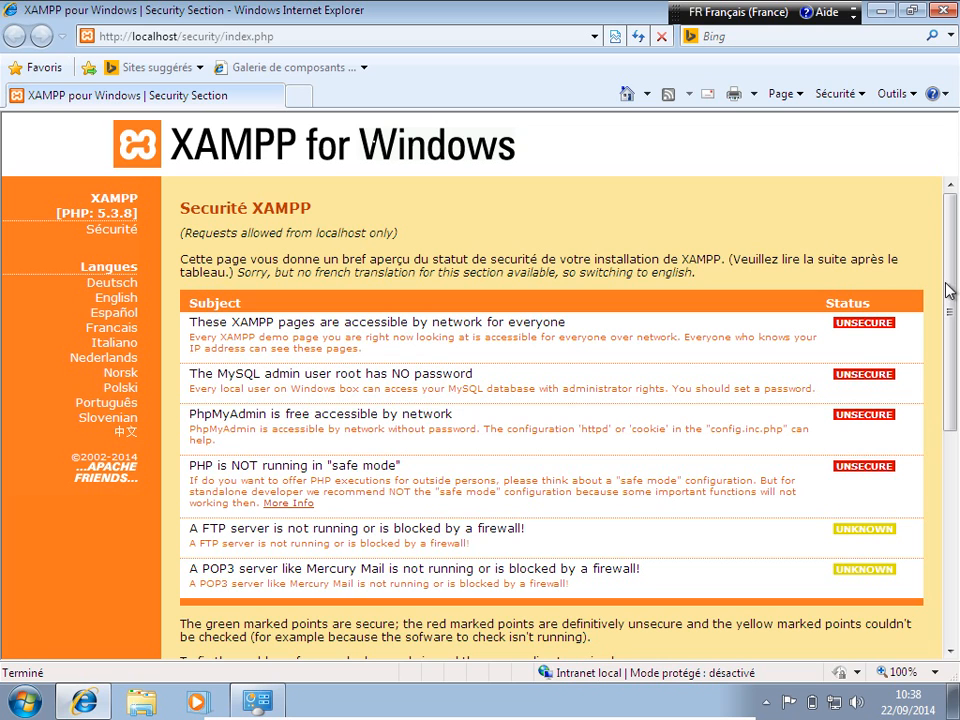
Step: Scroll down the security page and open the localhost/security/xamppsecurity.php console
{"action": "left_click_drag", "start_coordinate": [954, 279], "coordinate": [955, 445]}
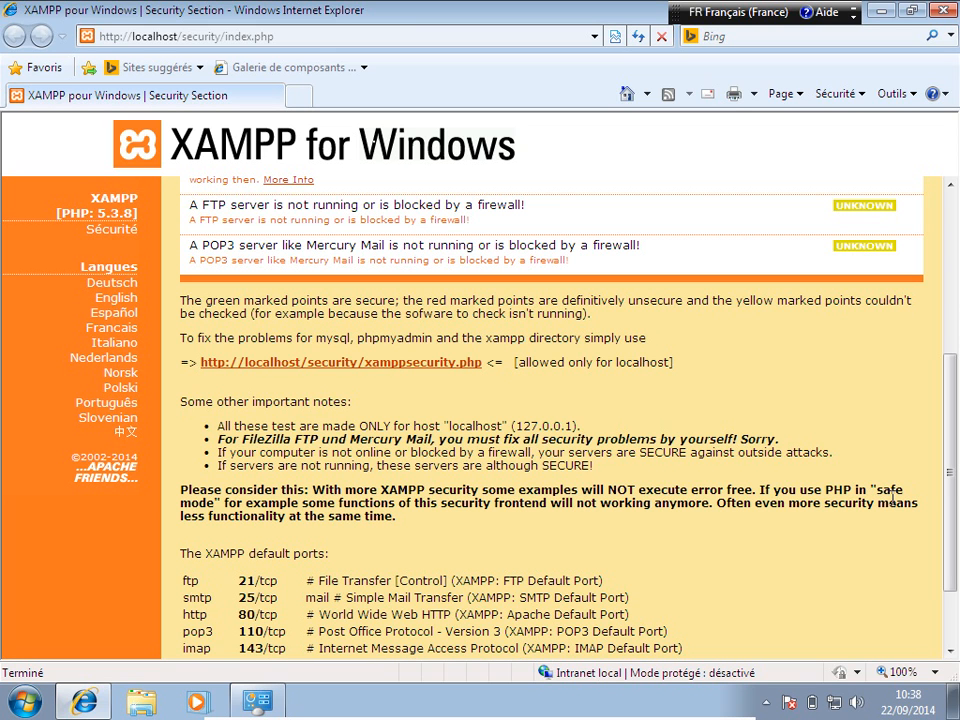
{"action": "left_click_drag", "start_coordinate": [952, 478], "coordinate": [948, 553]}
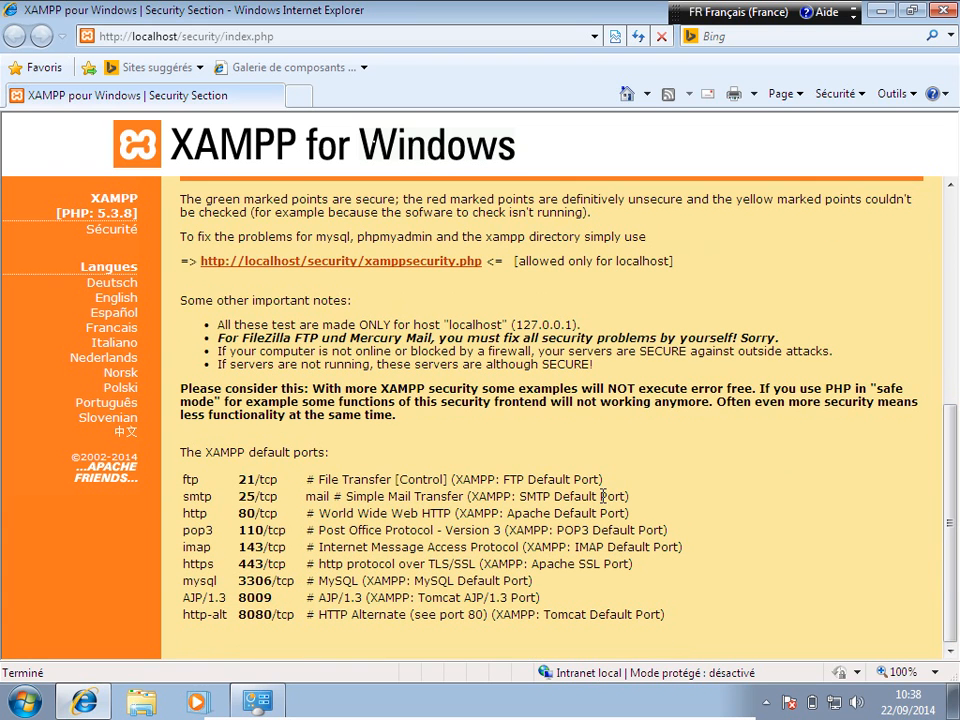
{"action": "left_click", "coordinate": [361, 270]}
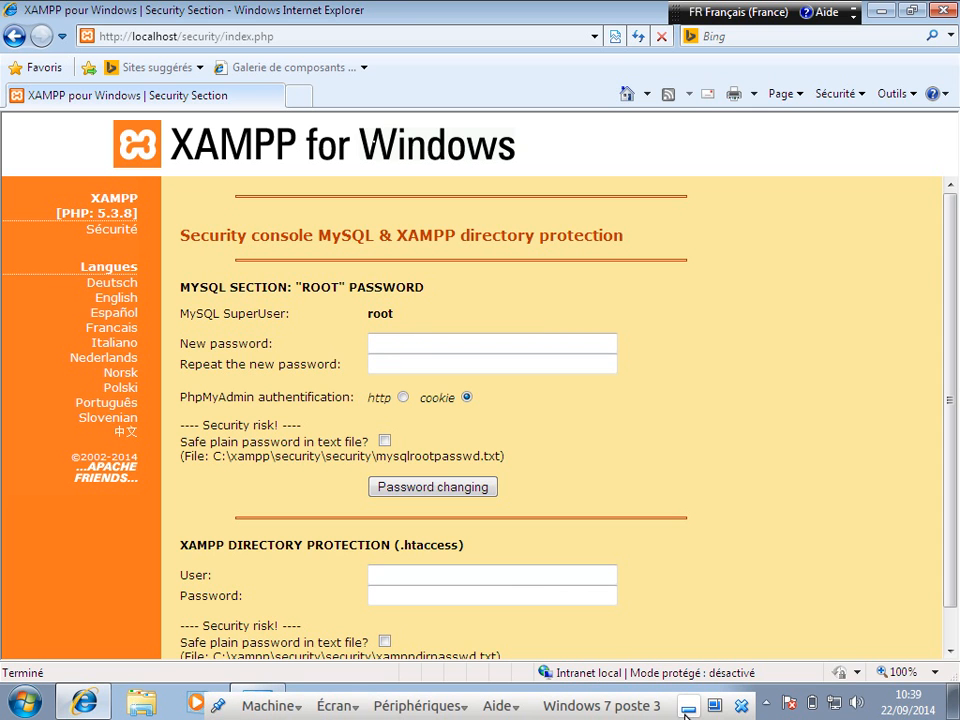
Step: Pause the screen recording on the Ubuntu host and return to the Windows virtual machine
{"action": "left_click", "coordinate": [687, 708]}
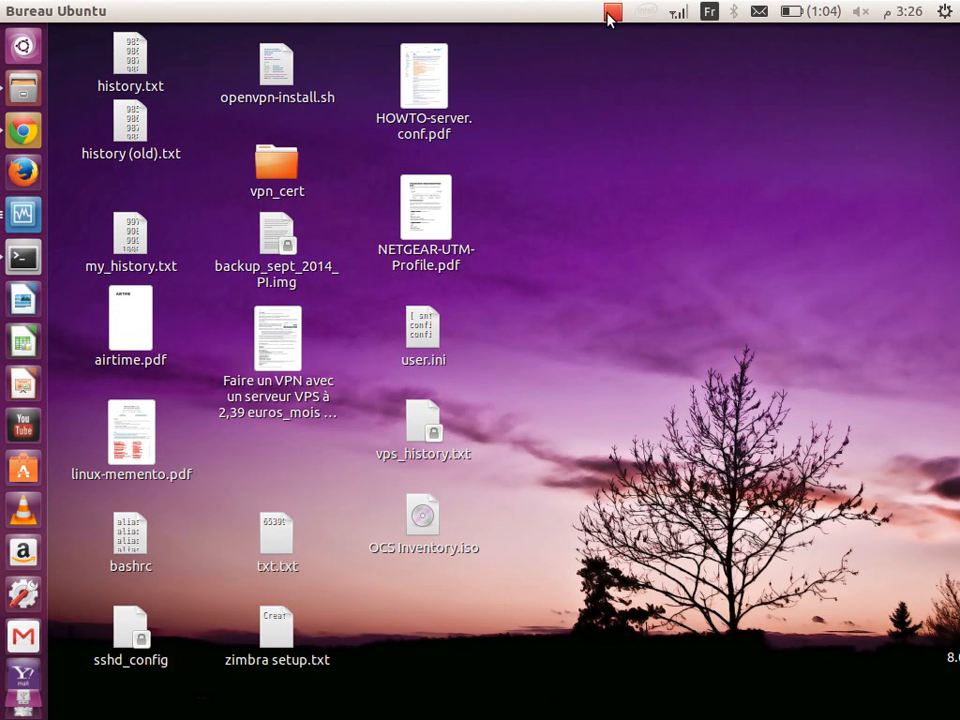
{"action": "left_click", "coordinate": [610, 15]}
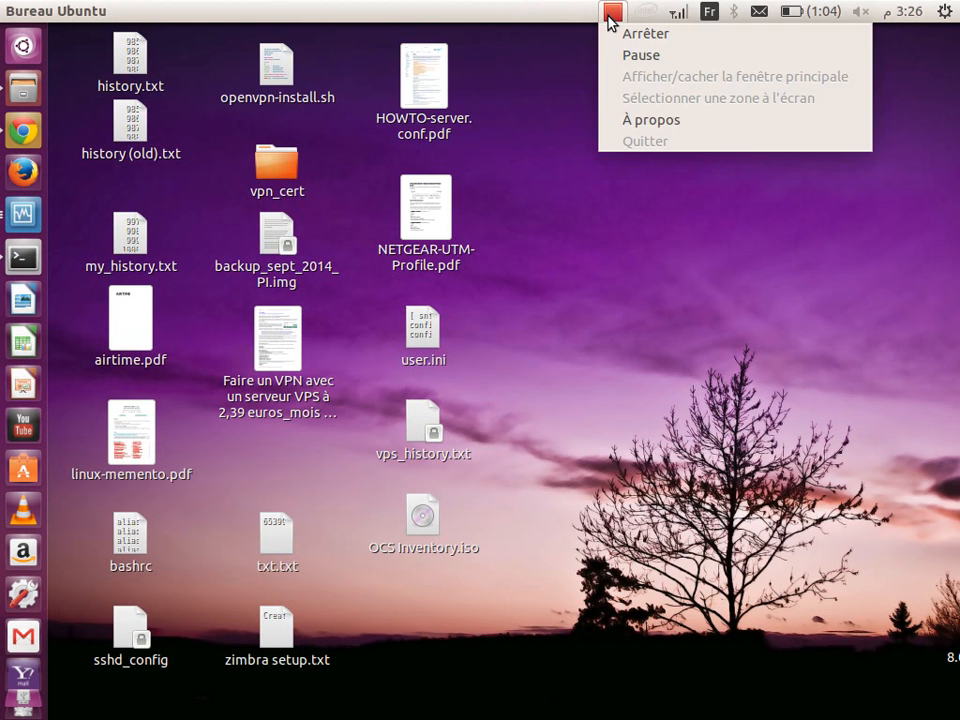
{"action": "left_click", "coordinate": [645, 56]}
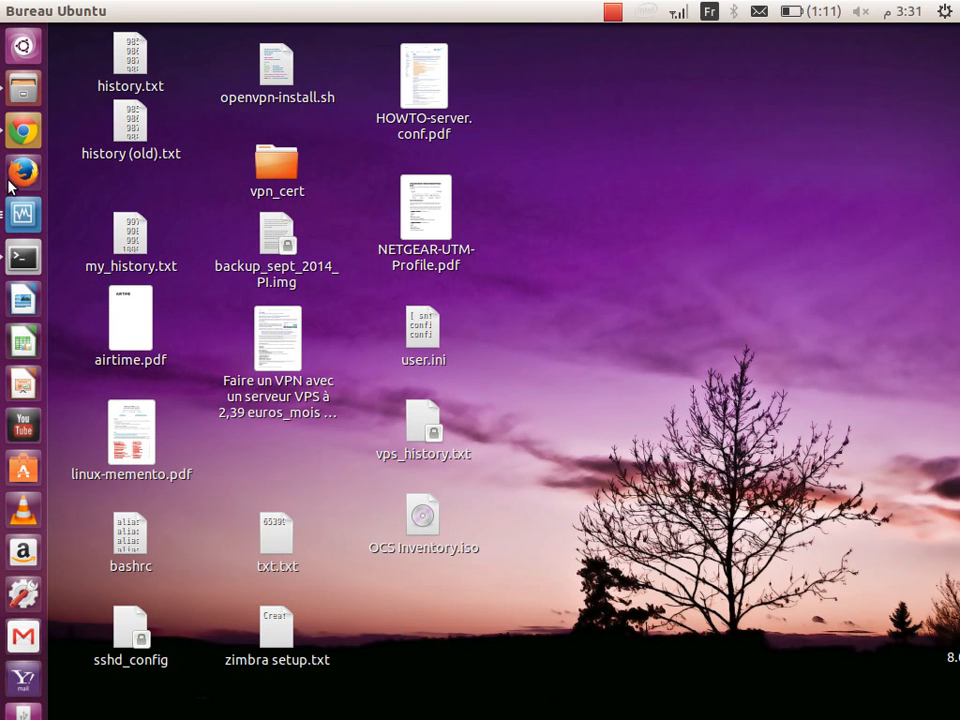
{"action": "left_click", "coordinate": [23, 213]}
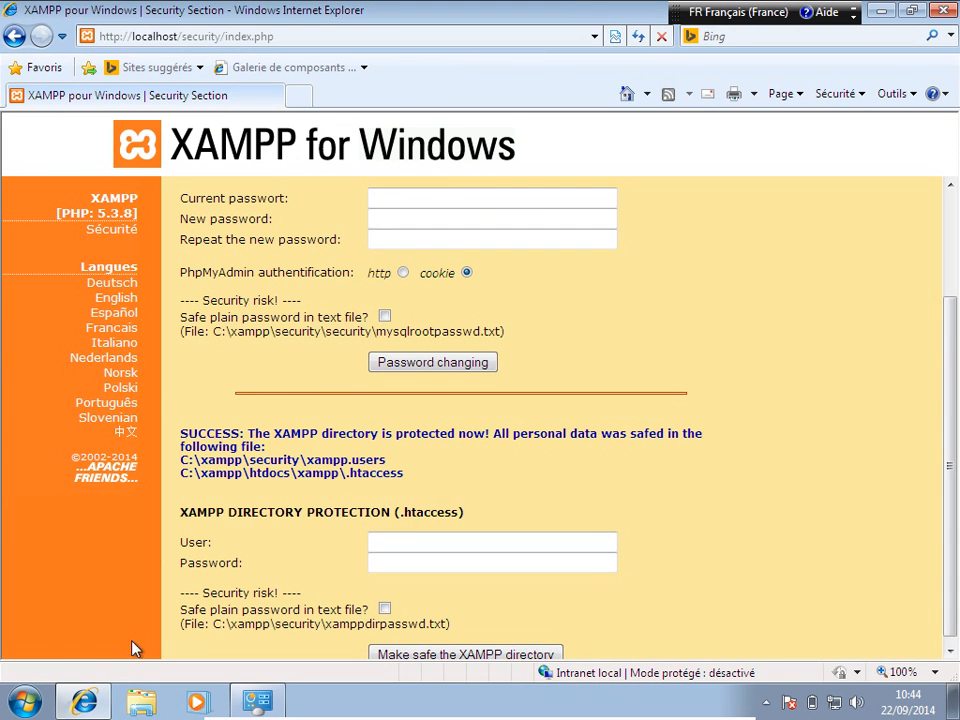
Step: Run ipconfig in Command Prompt to find IPv4 address 192.168.1.93, then return to Internet Explorer
{"action": "left_click", "coordinate": [83, 704]}
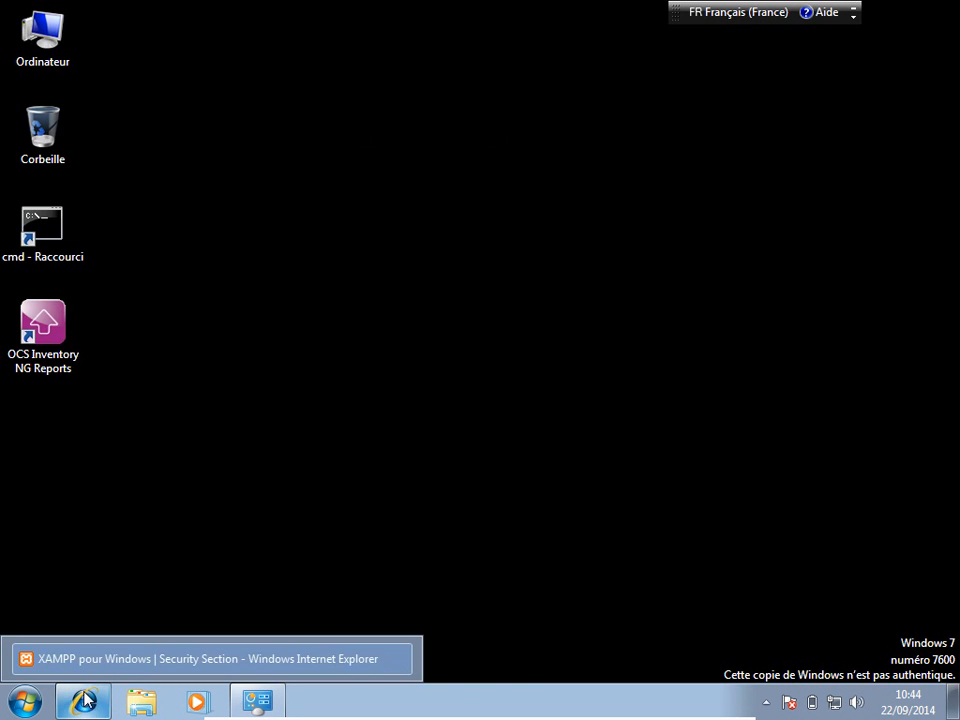
{"action": "left_click", "coordinate": [52, 248]}
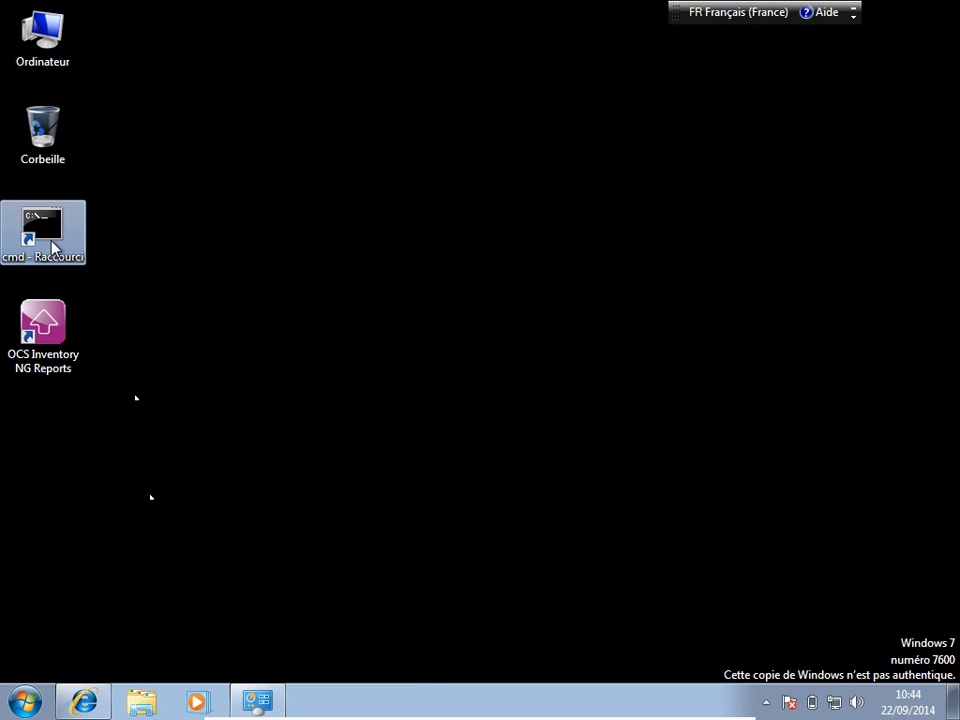
{"action": "double_click", "coordinate": [52, 248]}
{"action": "type", "text": "ipconfig"}
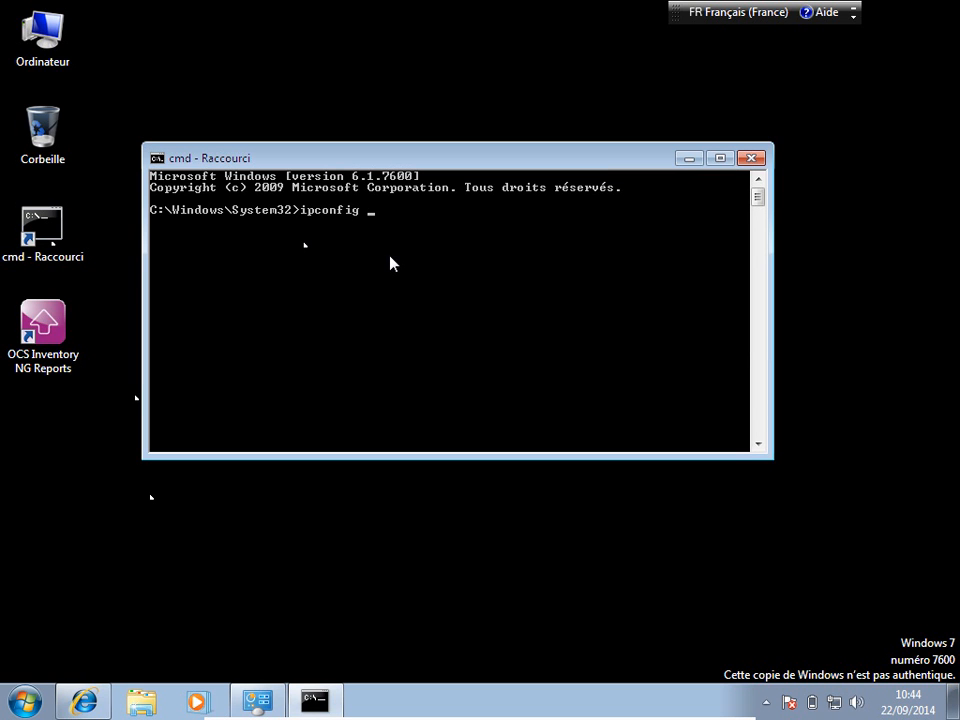
{"action": "key", "text": "Return"}
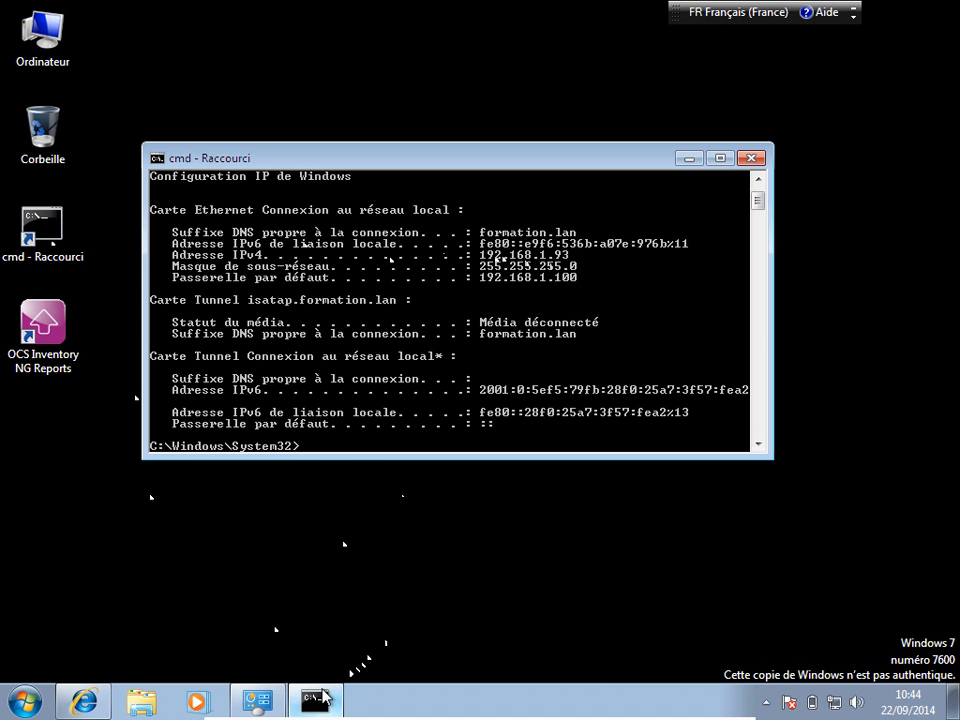
{"action": "left_click", "coordinate": [320, 699]}
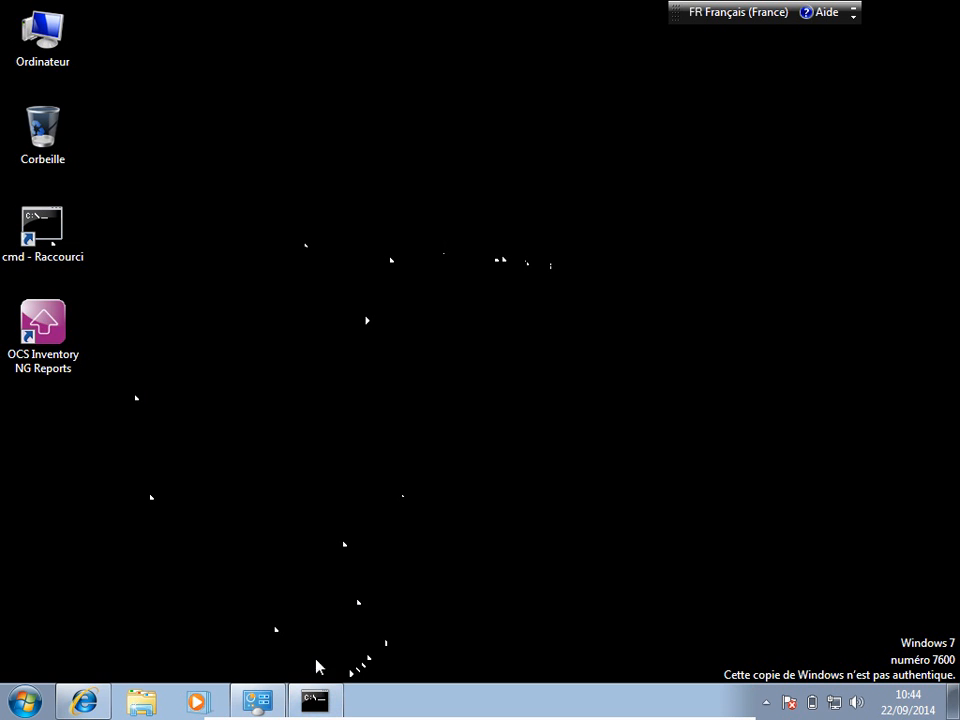
{"action": "left_click", "coordinate": [316, 697]}
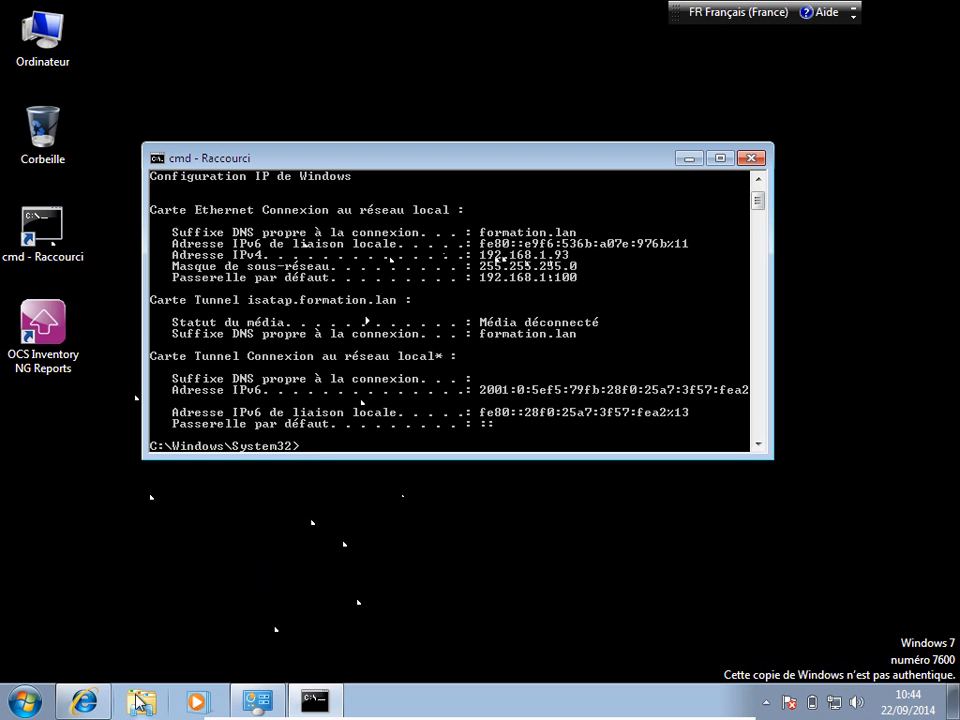
{"action": "left_click", "coordinate": [84, 700]}
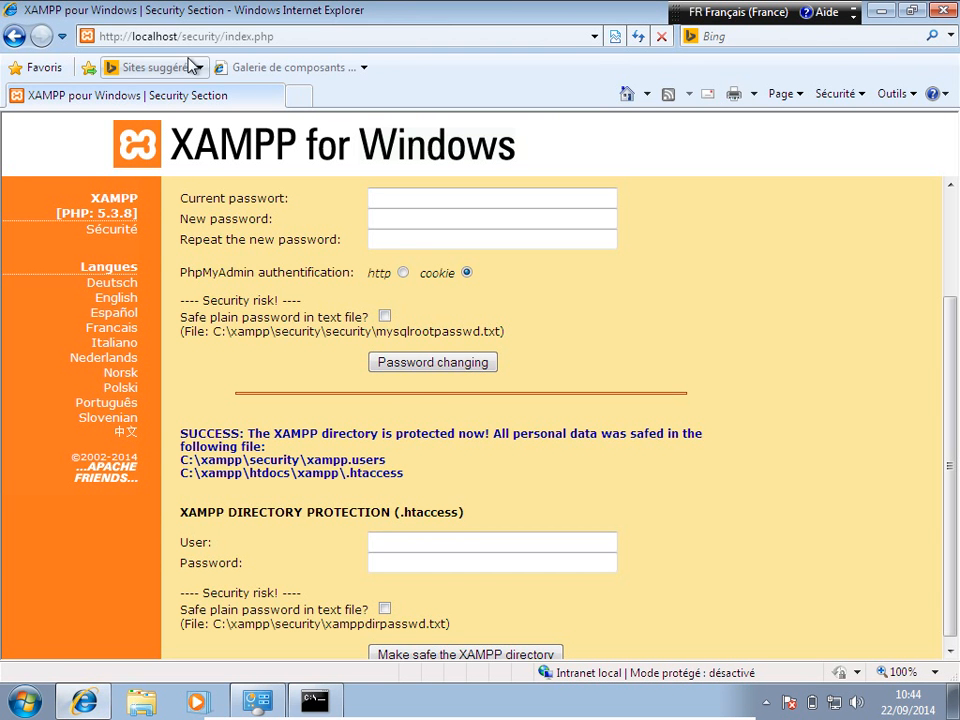
{"action": "left_click", "coordinate": [172, 36]}
{"action": "left_click", "coordinate": [127, 36]}
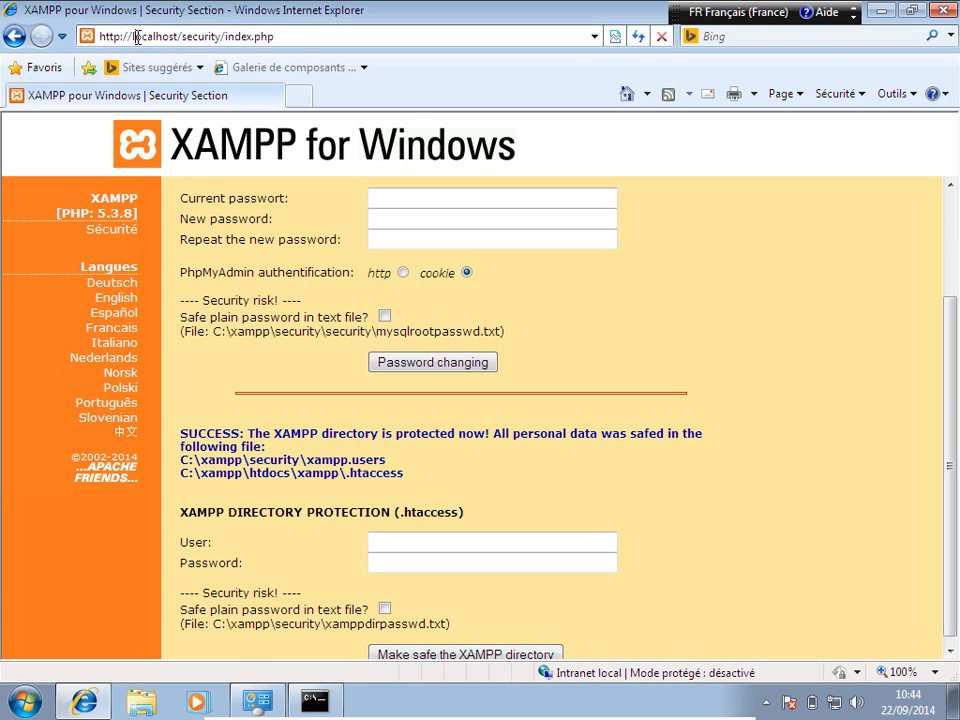
{"action": "left_click_drag", "start_coordinate": [138, 37], "coordinate": [224, 36]}
{"action": "left_click", "coordinate": [224, 36]}
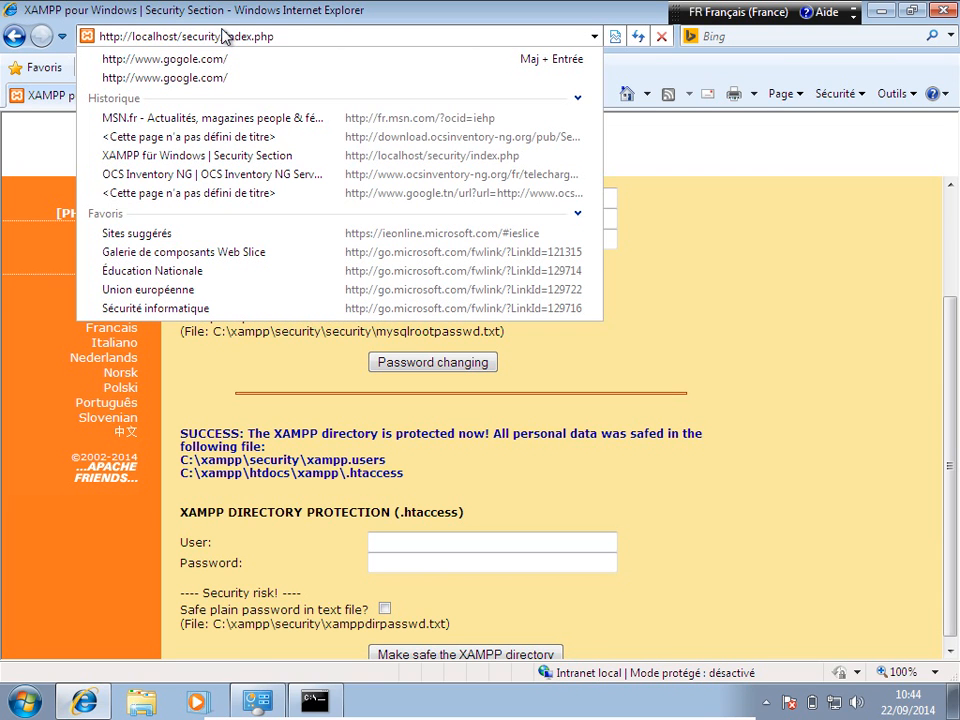
{"action": "key", "text": "BackSpace"}
{"action": "key", "text": "BackSpace"}
{"action": "key", "text": "BackSpace"}
{"action": "key", "text": "BackSpace"}
{"action": "key", "text": "BackSpace"}
{"action": "key", "text": "BackSpace"}
{"action": "key", "text": "BackSpace"}
{"action": "key", "text": "BackSpace"}
{"action": "key", "text": "BackSpace"}
{"action": "key", "text": "BackSpace"}
{"action": "key", "text": "BackSpace"}
{"action": "key", "text": "BackSpace"}
{"action": "key", "text": "BackSpace"}
{"action": "key", "text": "BackSpace"}
{"action": "key", "text": "BackSpace"}
{"action": "key", "text": "BackSpace"}
{"action": "key", "text": "BackSpace"}
{"action": "key", "text": "BackSpace"}
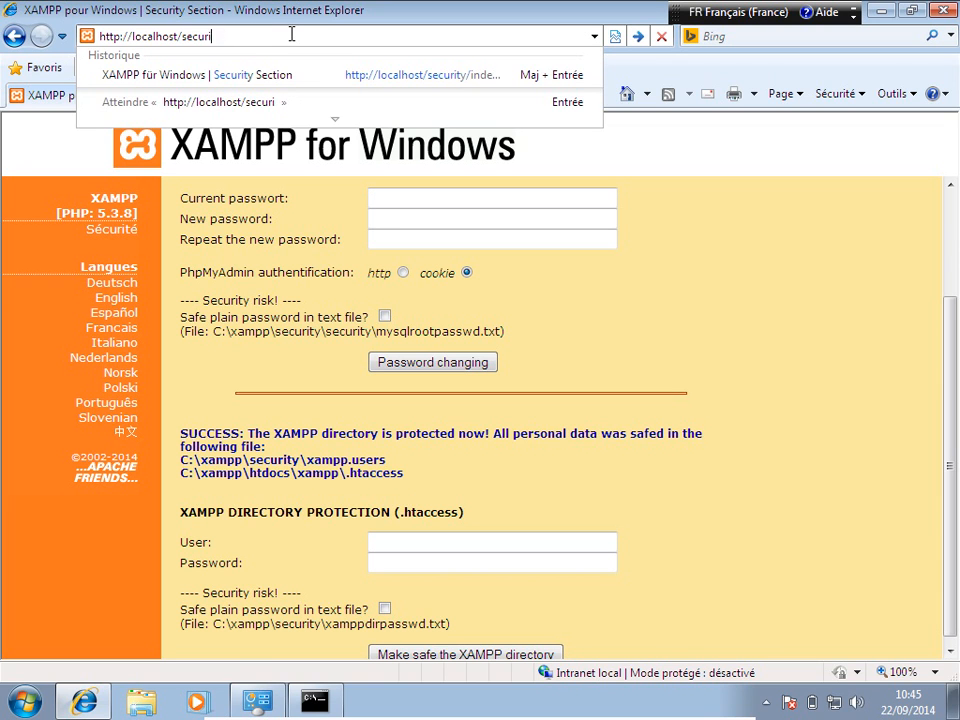
{"action": "key", "text": "Return"}
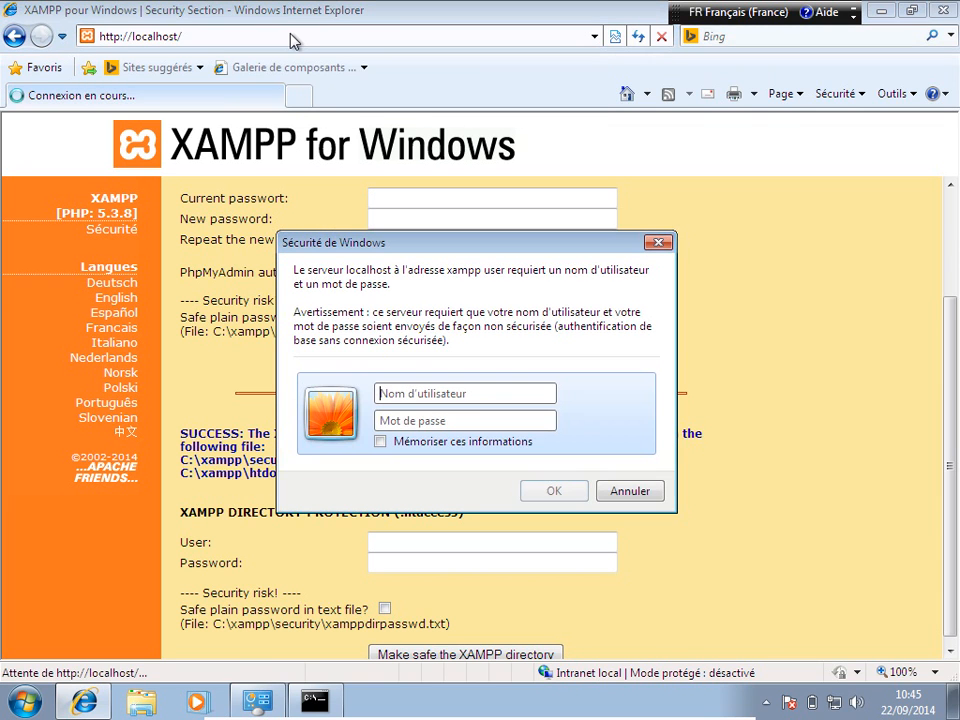
Step: Log in as root with the admin password and show the XAMPP site in French
{"action": "left_click", "coordinate": [476, 394]}
{"action": "type", "text": "root"}
{"action": "key", "text": "Tab"}
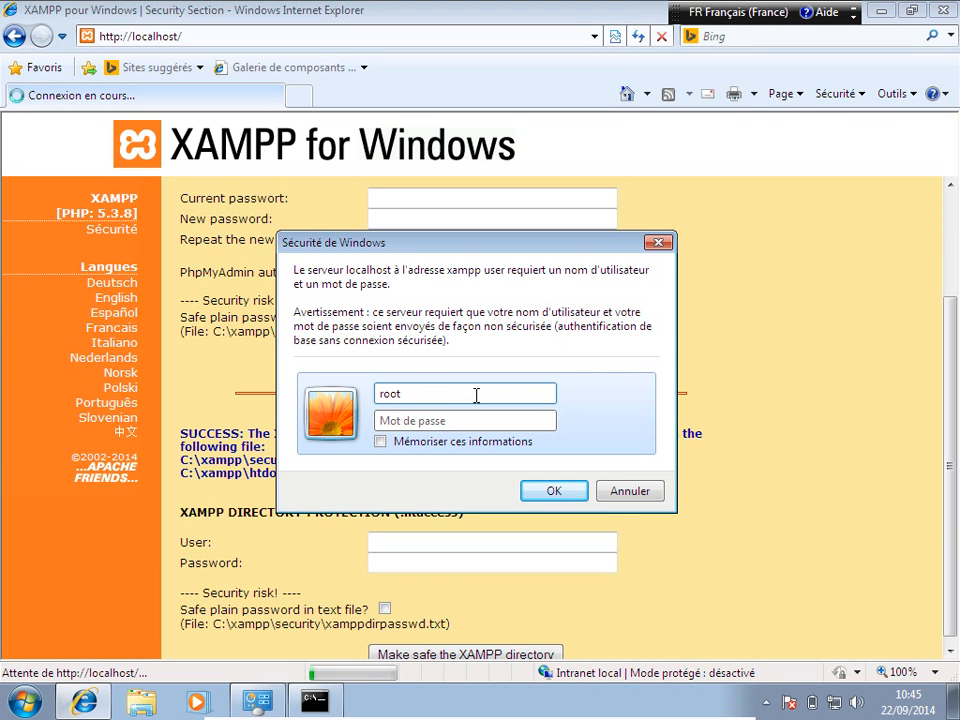
{"action": "type", "text": "••••••••••"}
{"action": "key", "text": "Return"}
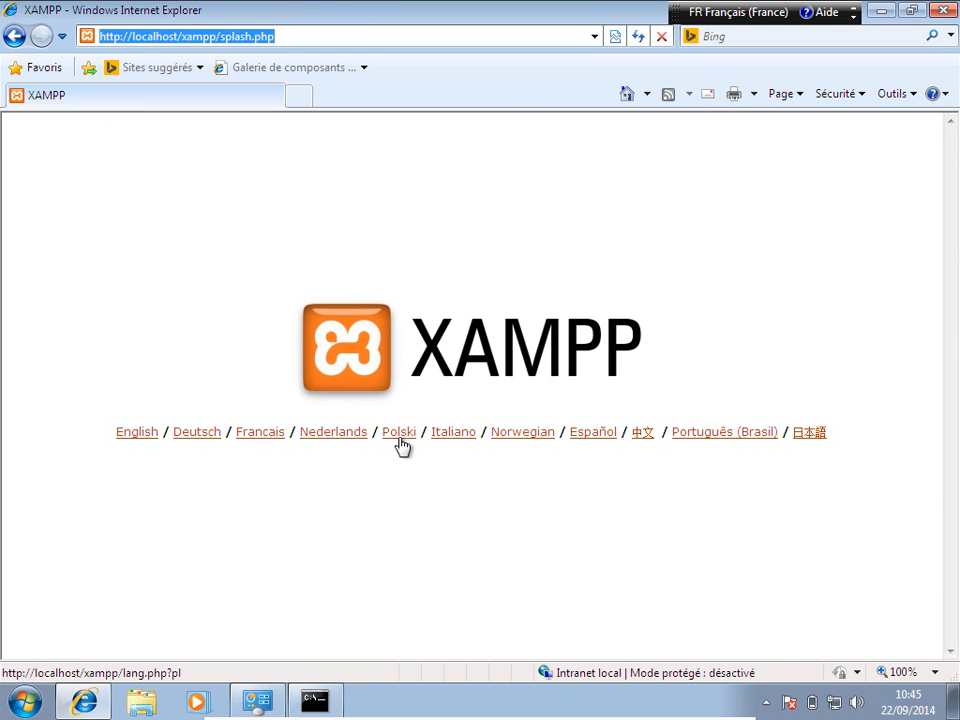
{"action": "left_click", "coordinate": [266, 435]}
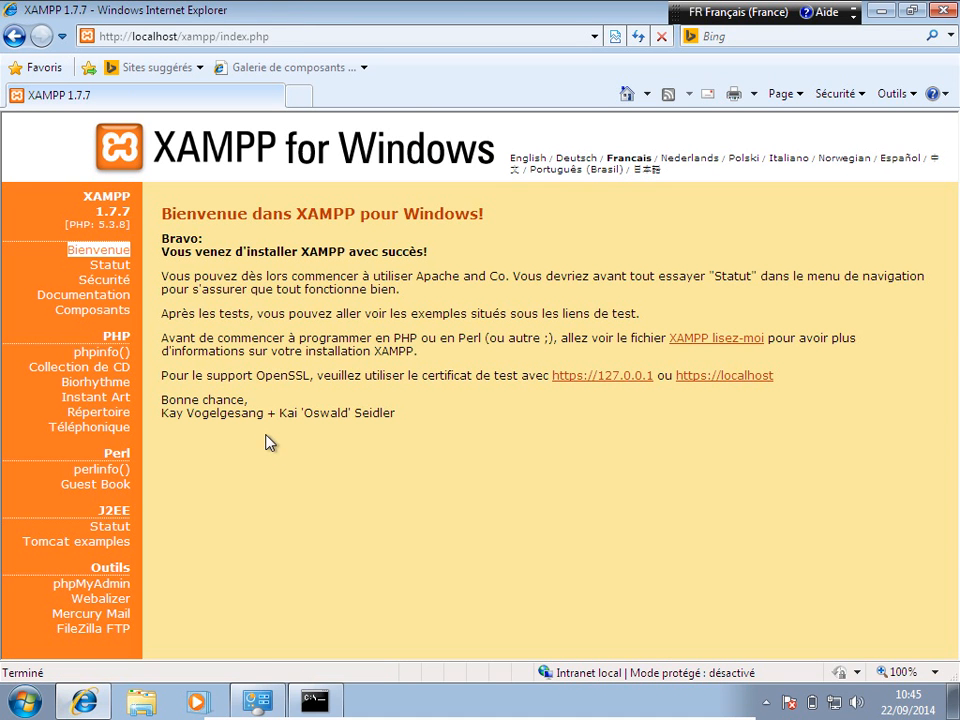
Step: Load the XAMPP site at 192.168.1.93, getting the 403 Accès interdit page, then minimize the VM
{"action": "left_click", "coordinate": [140, 40]}
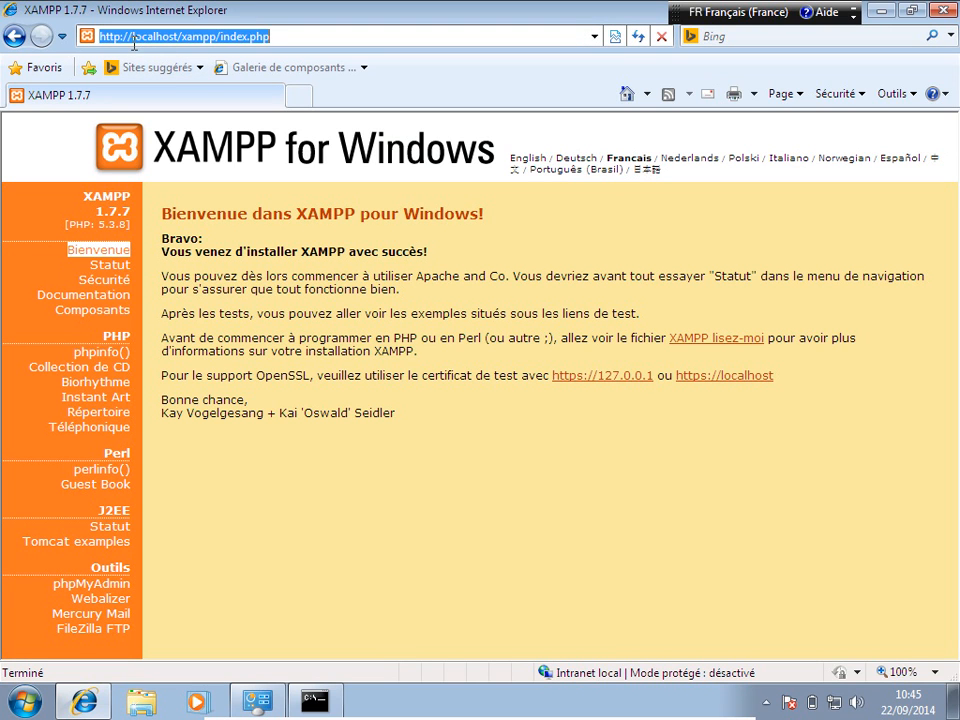
{"action": "left_click", "coordinate": [133, 40]}
{"action": "left_click_drag", "start_coordinate": [133, 38], "coordinate": [268, 37]}
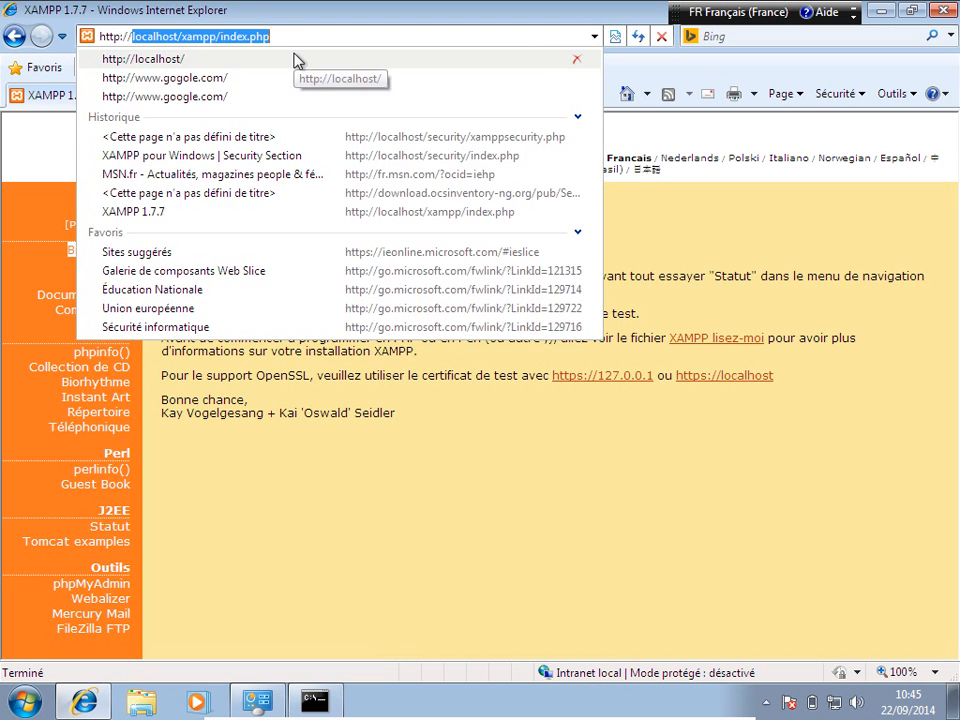
{"action": "type", "text": "192.168.1.1"}
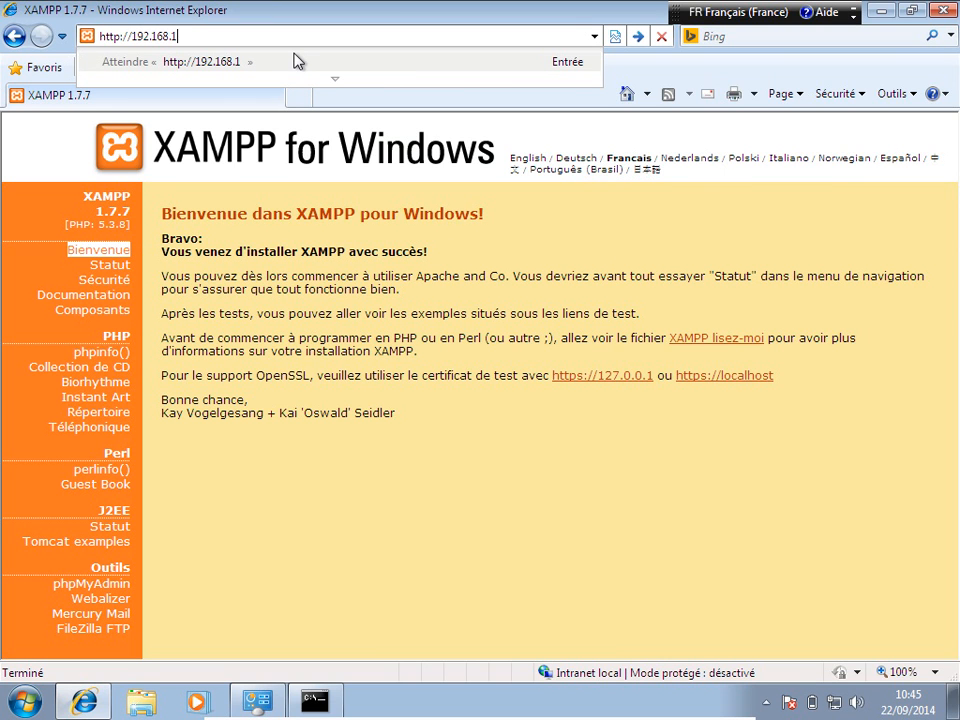
{"action": "key", "text": "BackSpace"}
{"action": "type", "text": "93"}
{"action": "key", "text": "Return"}
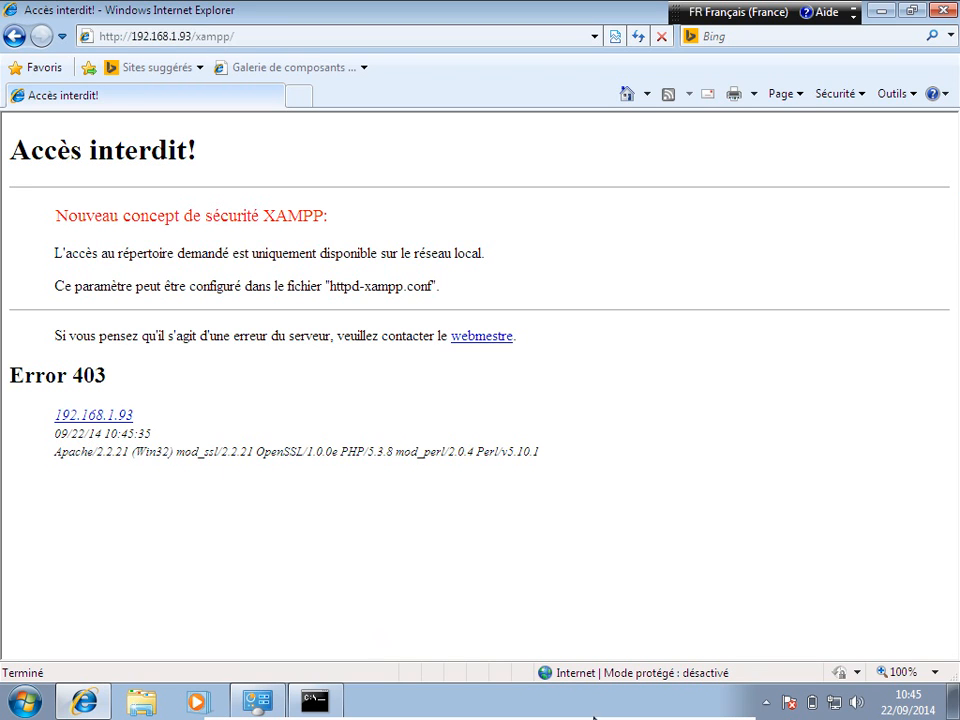
{"action": "mouse_move", "coordinate": [533, 717]}
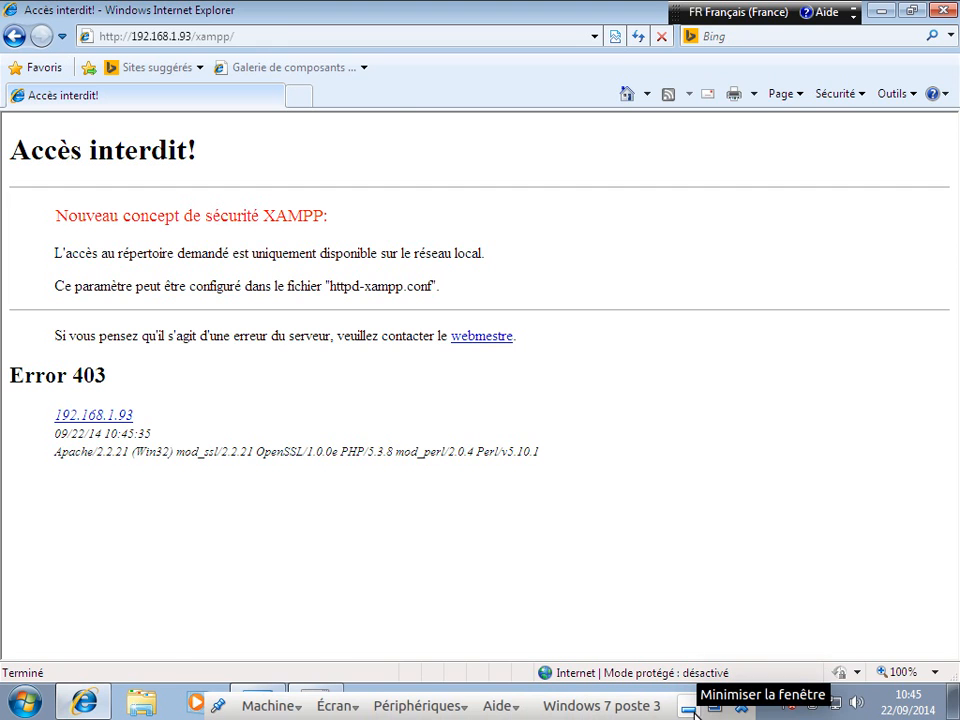
{"action": "left_click", "coordinate": [689, 708]}
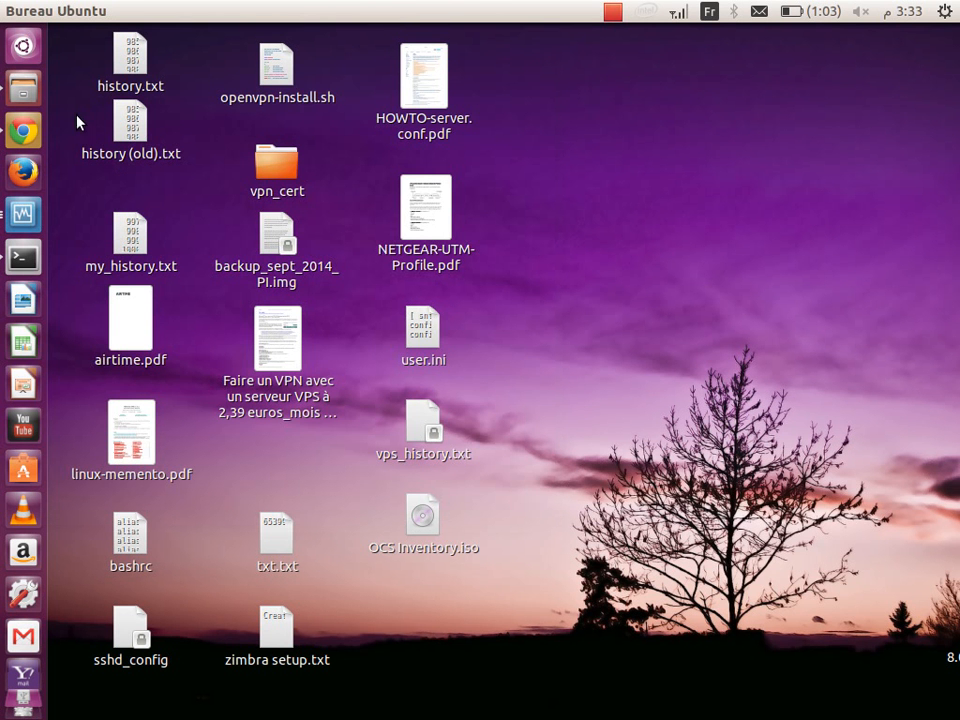
Step: In Chrome, keep a single tab and load 192.168.1.93, reaching the 403 Accès interdit page
{"action": "left_click", "coordinate": [22, 130]}
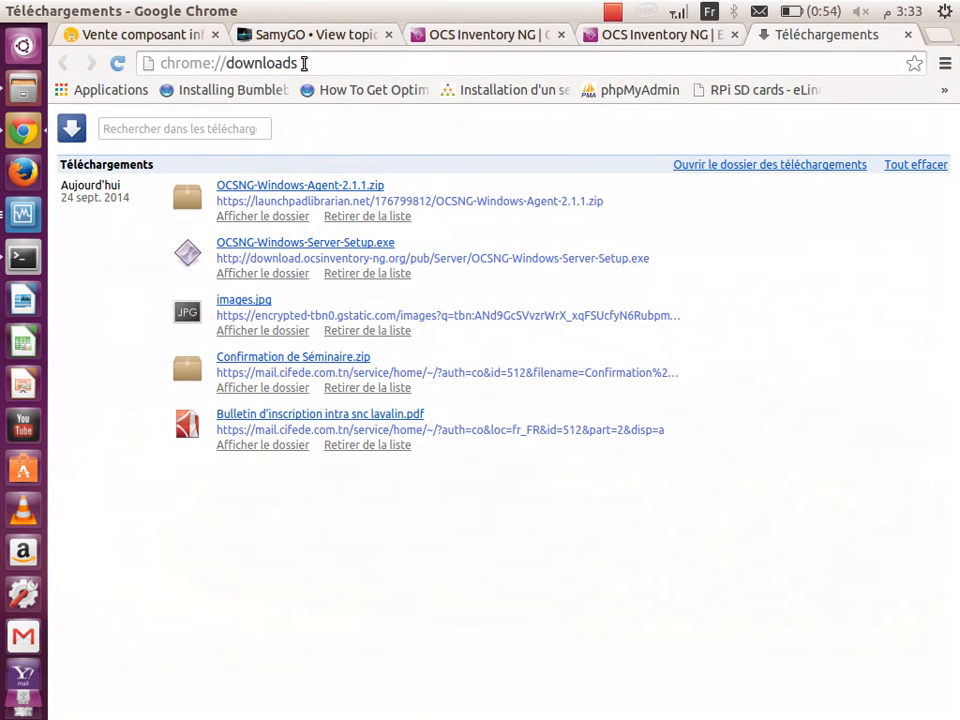
{"action": "left_click", "coordinate": [302, 63]}
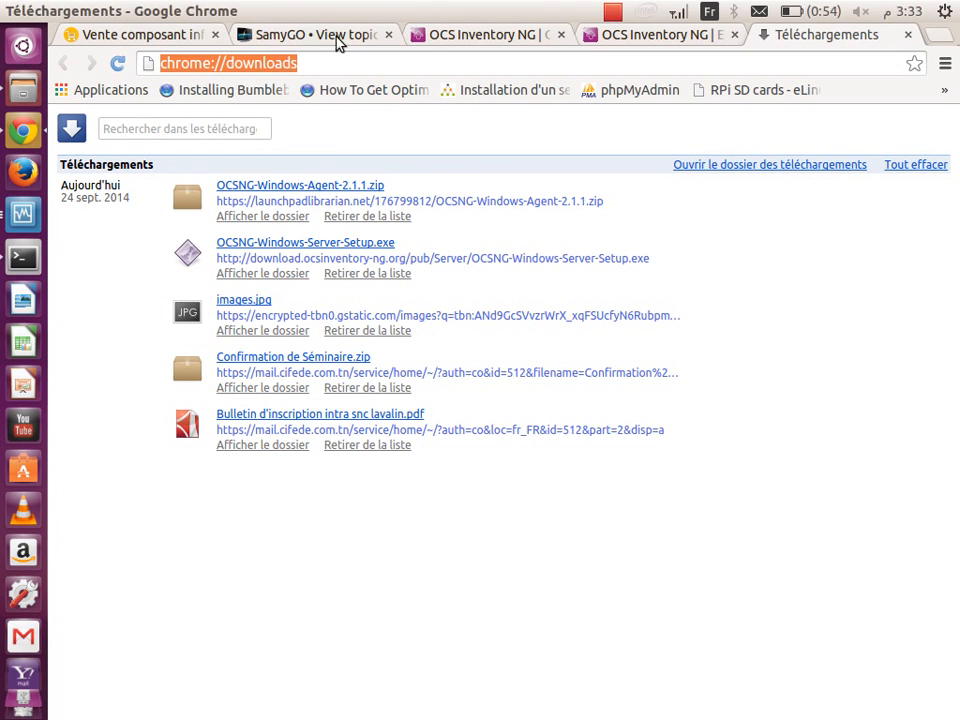
{"action": "right_click", "coordinate": [790, 47]}
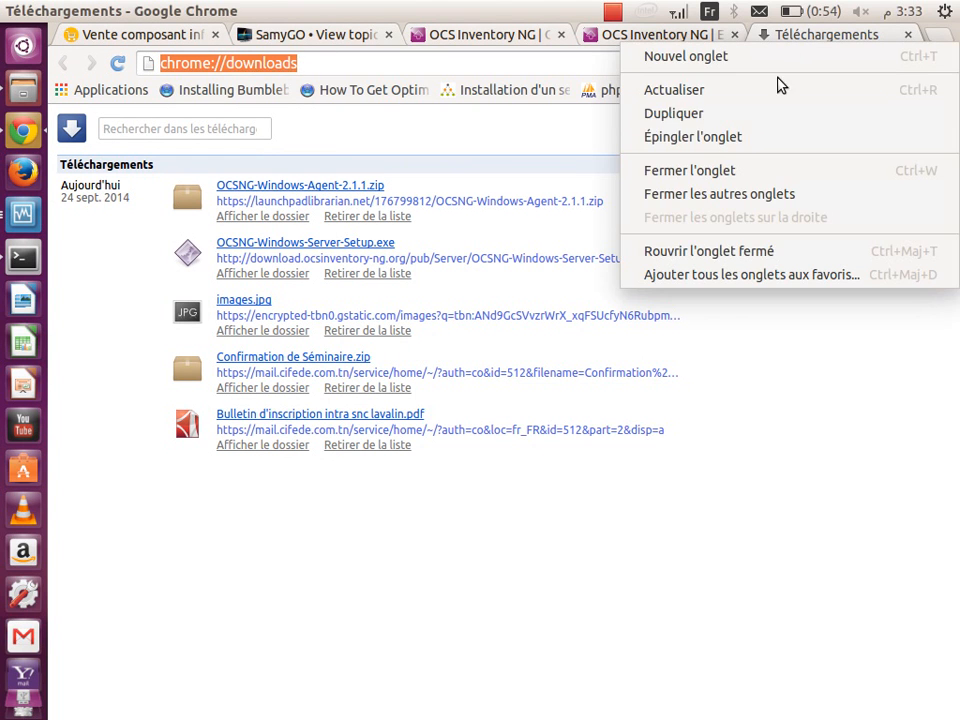
{"action": "left_click", "coordinate": [768, 200]}
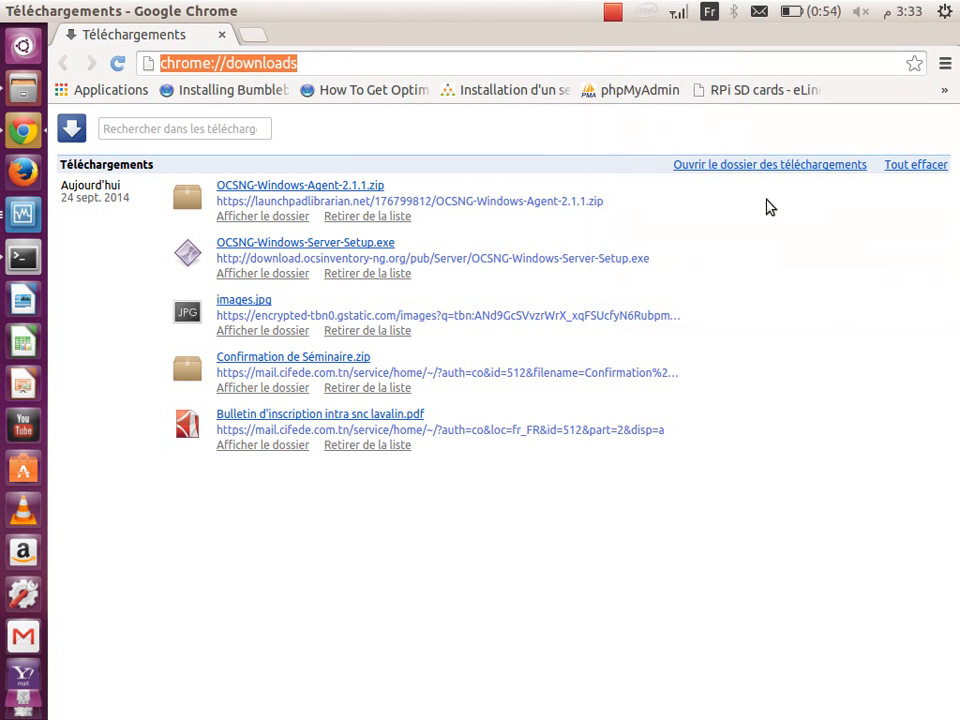
{"action": "type", "text": "1"}
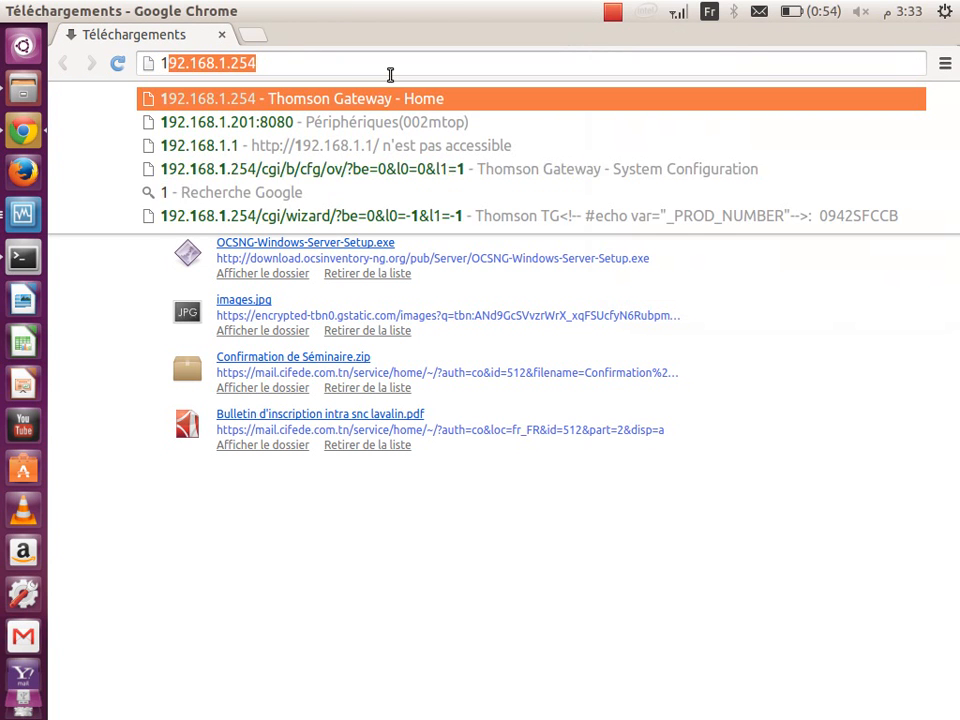
{"action": "type", "text": "92.168.1."}
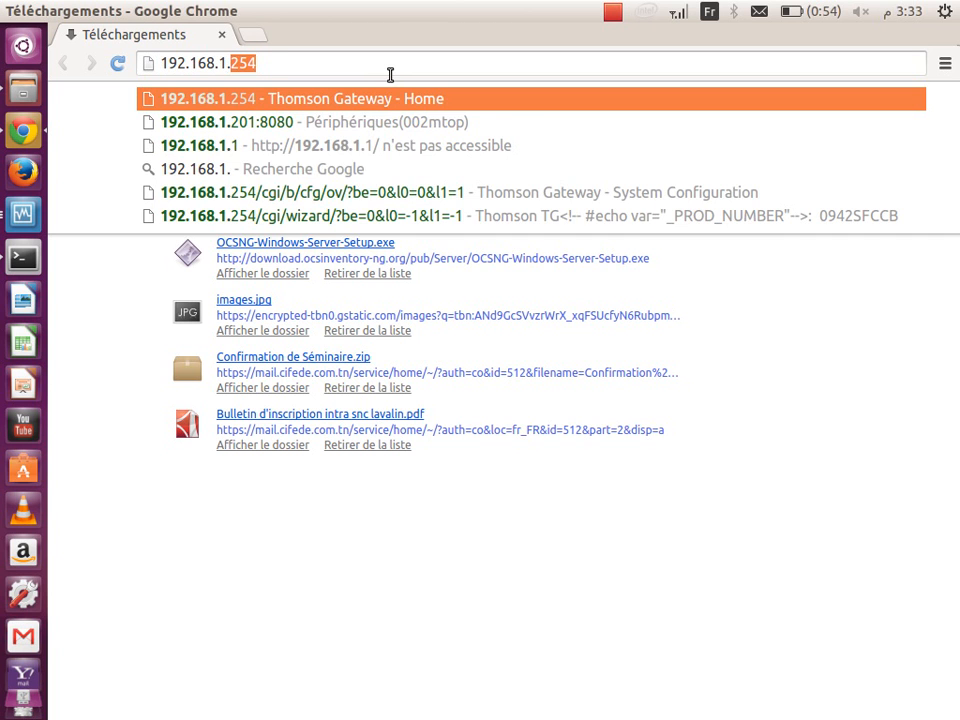
{"action": "type", "text": "93"}
{"action": "key", "text": "Return"}
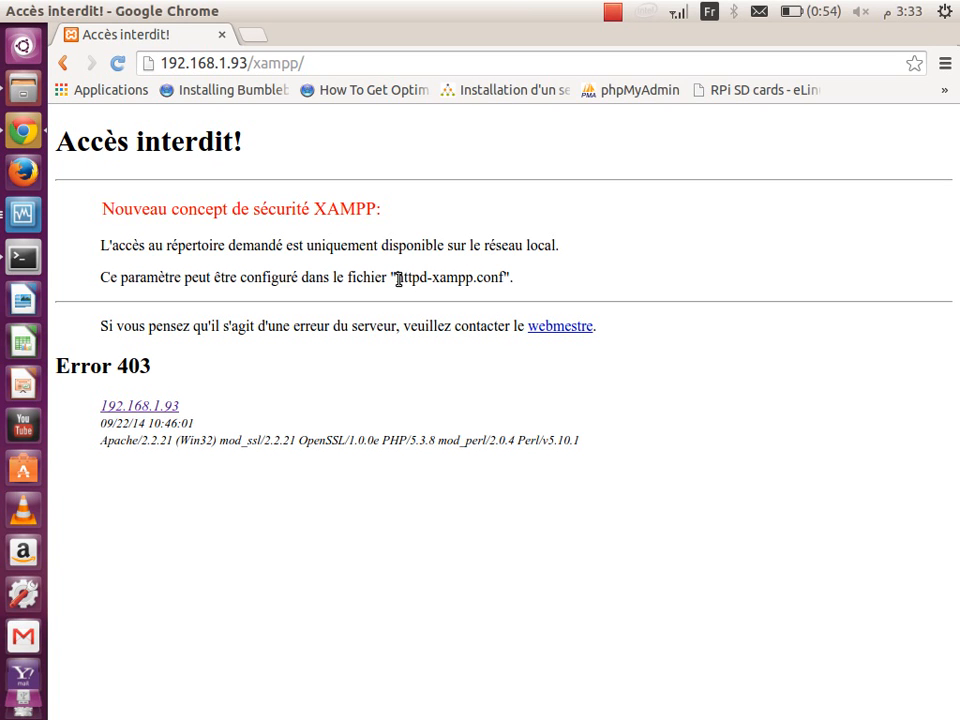
Step: Select the httpd-xampp.conf file name in the 403 message and return to the Windows VM
{"action": "left_click_drag", "start_coordinate": [461, 279], "coordinate": [505, 280]}
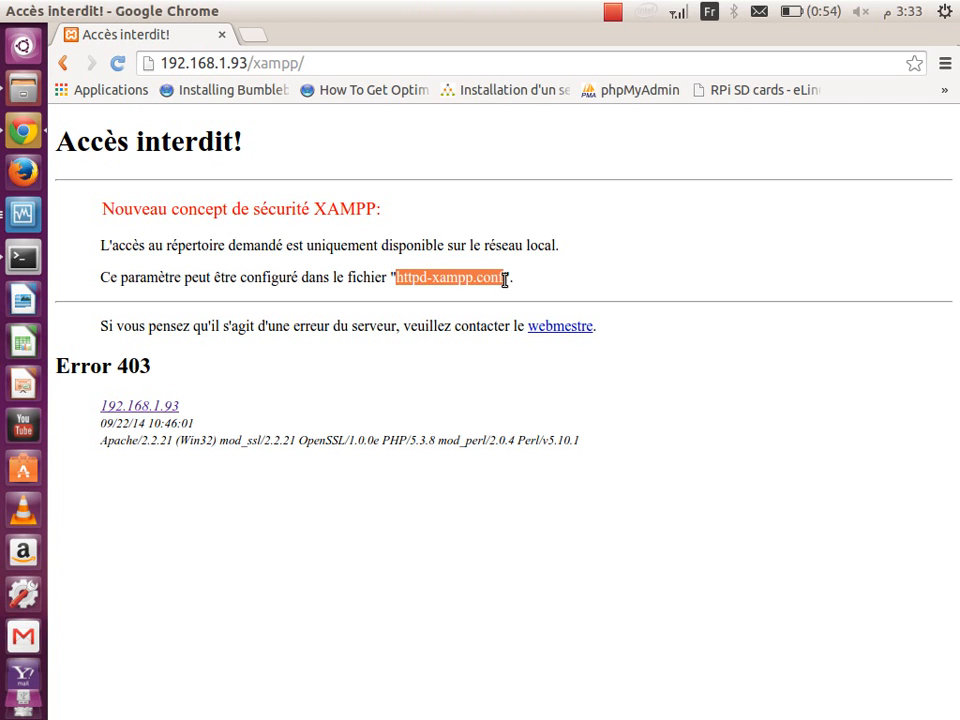
{"action": "left_click", "coordinate": [613, 14]}
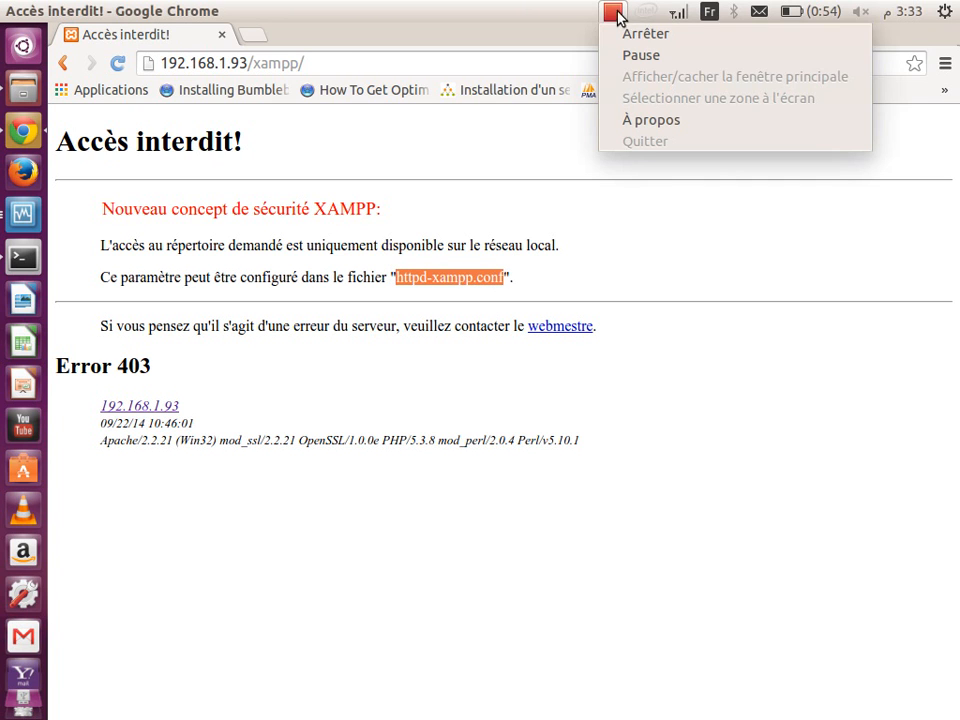
{"action": "left_click", "coordinate": [645, 53]}
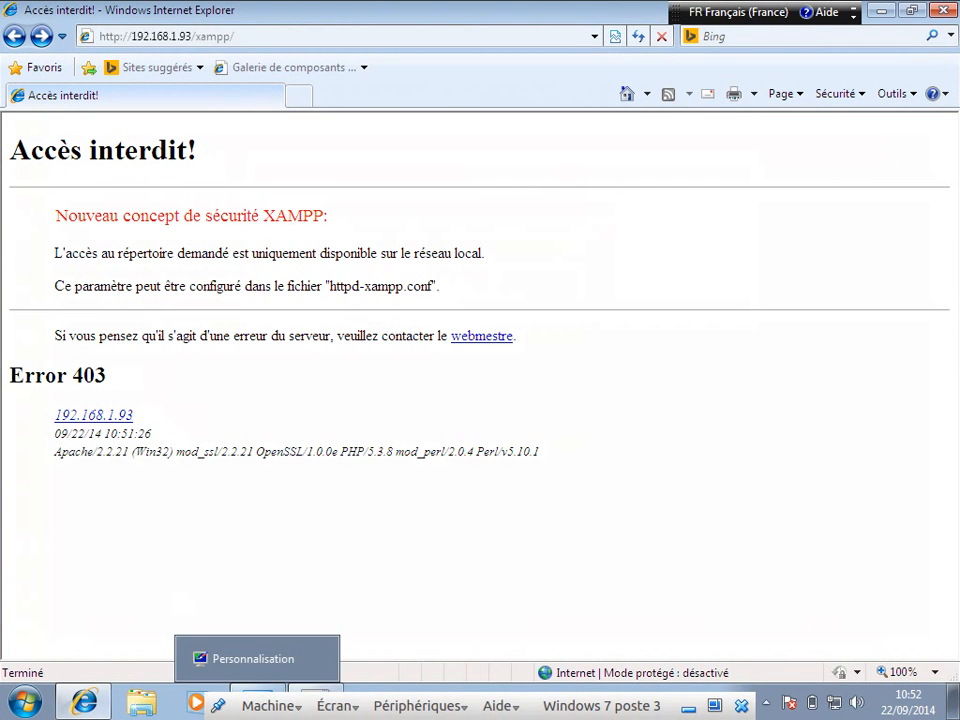
Step: Maximize the console and run cd \ then dir hosts /s to search drive C
{"action": "left_click", "coordinate": [322, 700]}
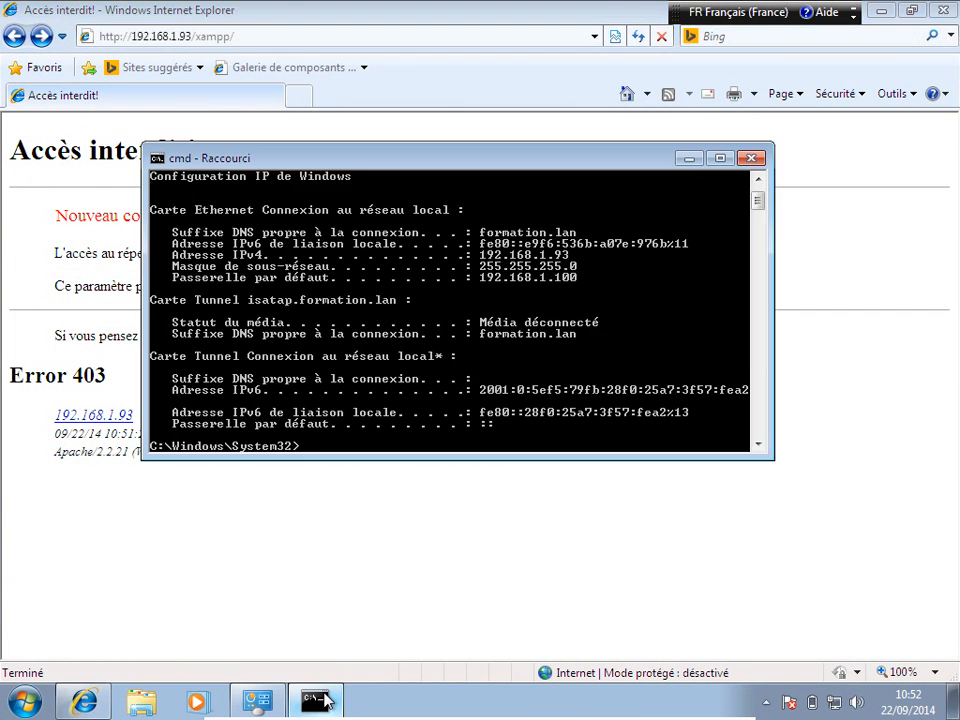
{"action": "left_click", "coordinate": [720, 159]}
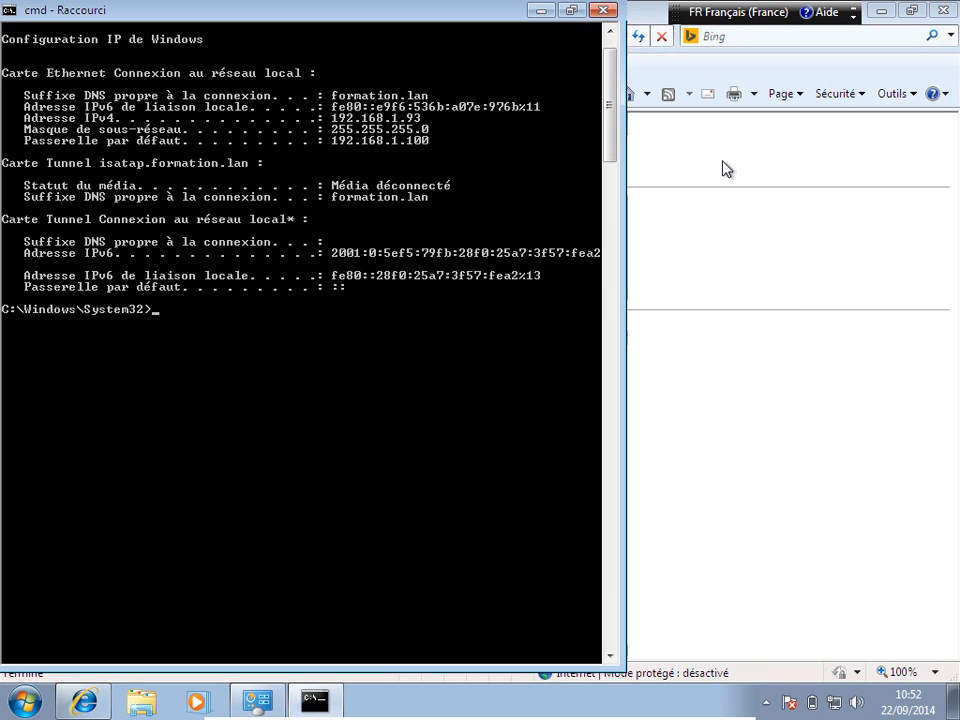
{"action": "left_click", "coordinate": [9, 12]}
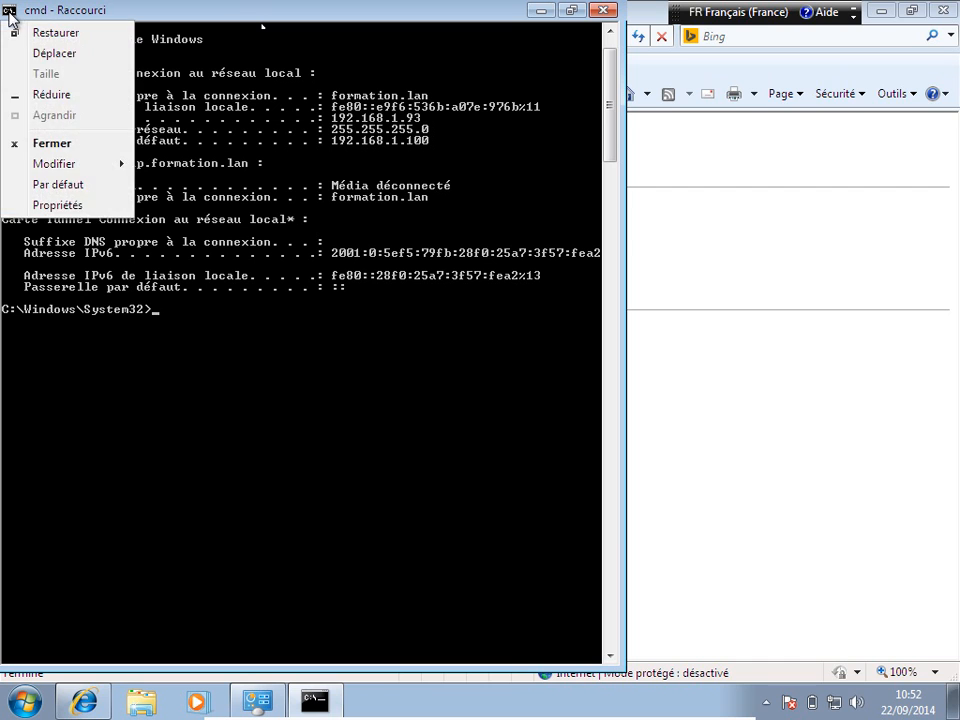
{"action": "left_click", "coordinate": [10, 13]}
{"action": "type", "text": "cd"}
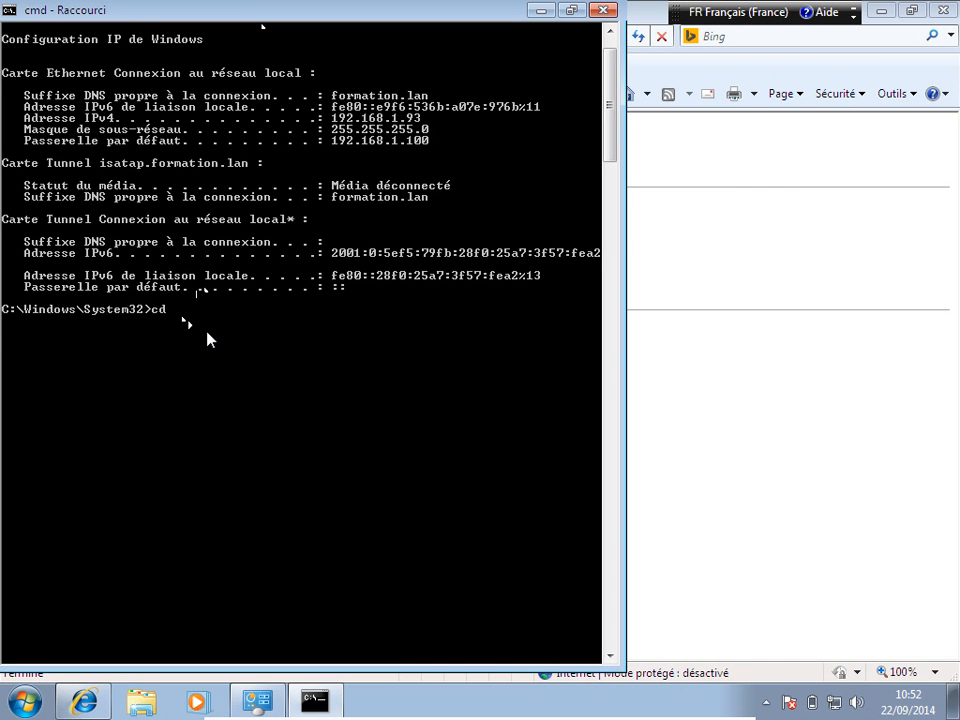
{"action": "type", "text": " \\"}
{"action": "key", "text": "Return"}
{"action": "type", "text": "dir hosts /s"}
{"action": "key", "text": "Return"}
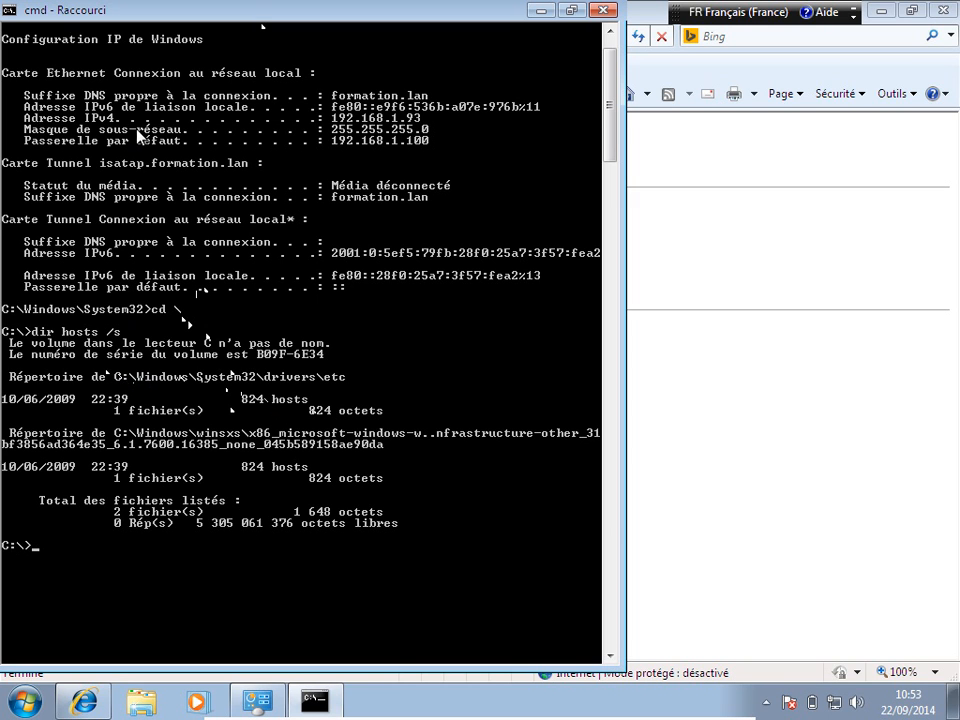
Step: Mark and copy the path C:\Windows\System32\drivers\etc from the search results
{"action": "left_click", "coordinate": [9, 14]}
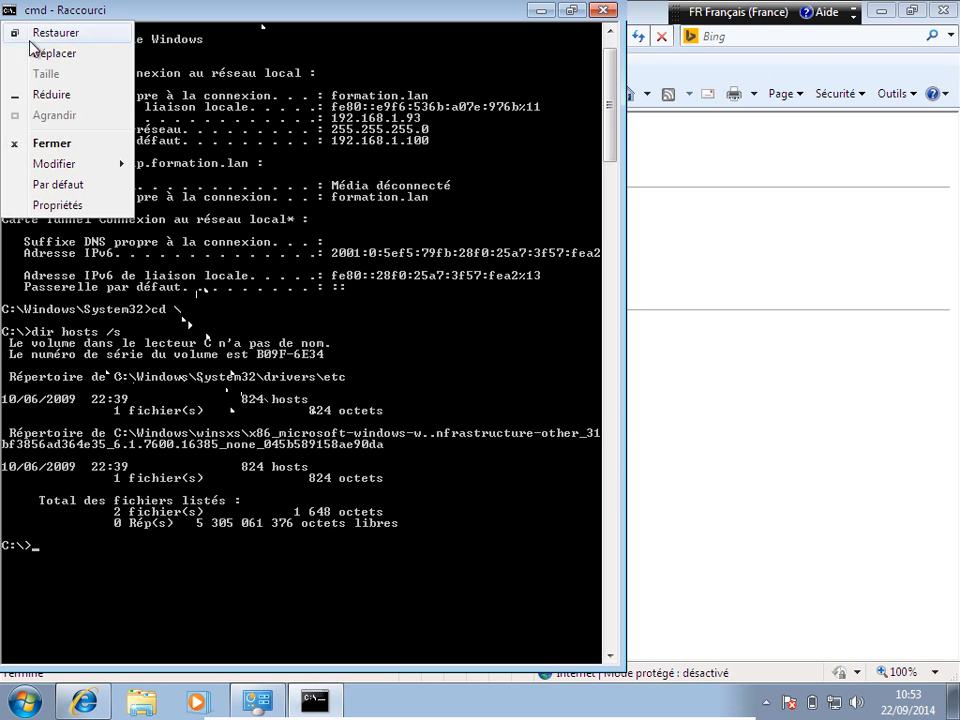
{"action": "mouse_move", "coordinate": [68, 166]}
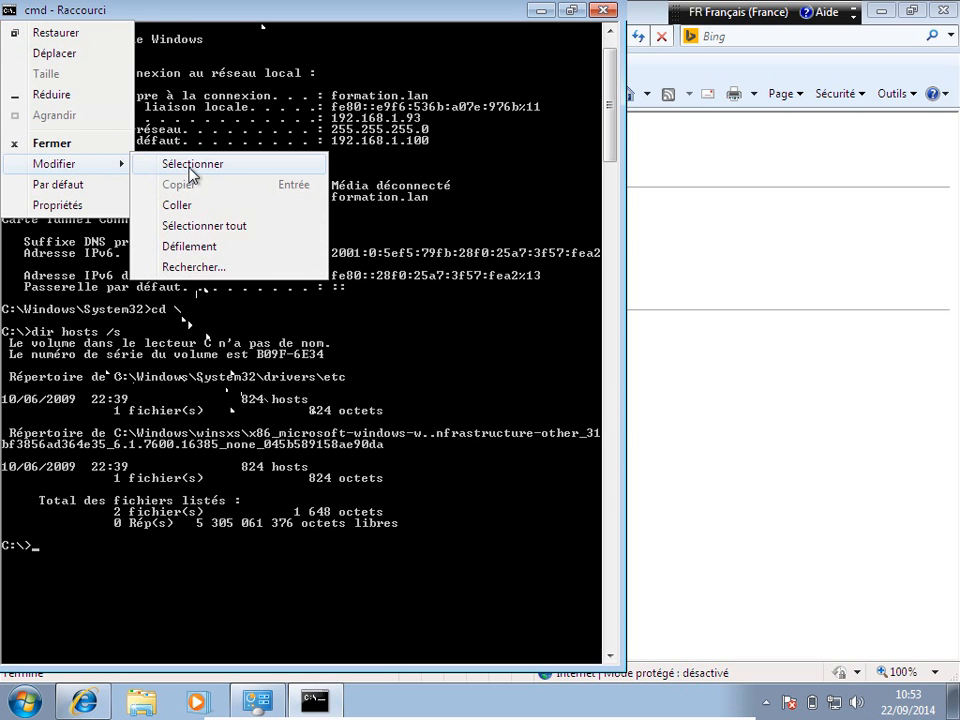
{"action": "left_click", "coordinate": [176, 164]}
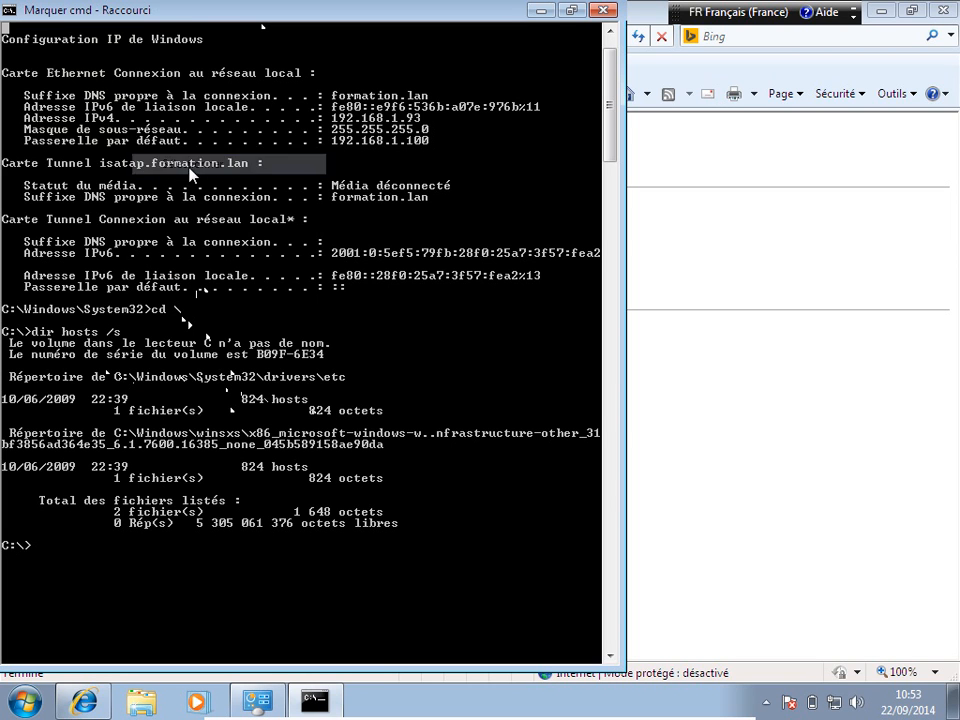
{"action": "left_click", "coordinate": [112, 377]}
{"action": "left_click_drag", "start_coordinate": [117, 374], "coordinate": [344, 374]}
{"action": "key", "text": "ctrl+c"}
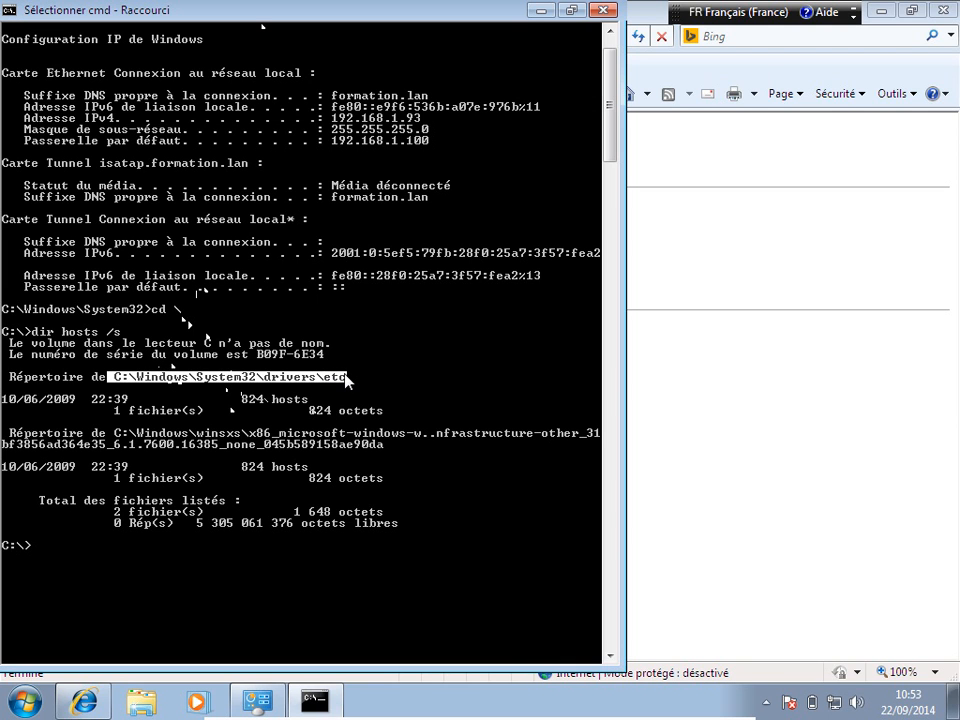
{"action": "key", "text": "Return"}
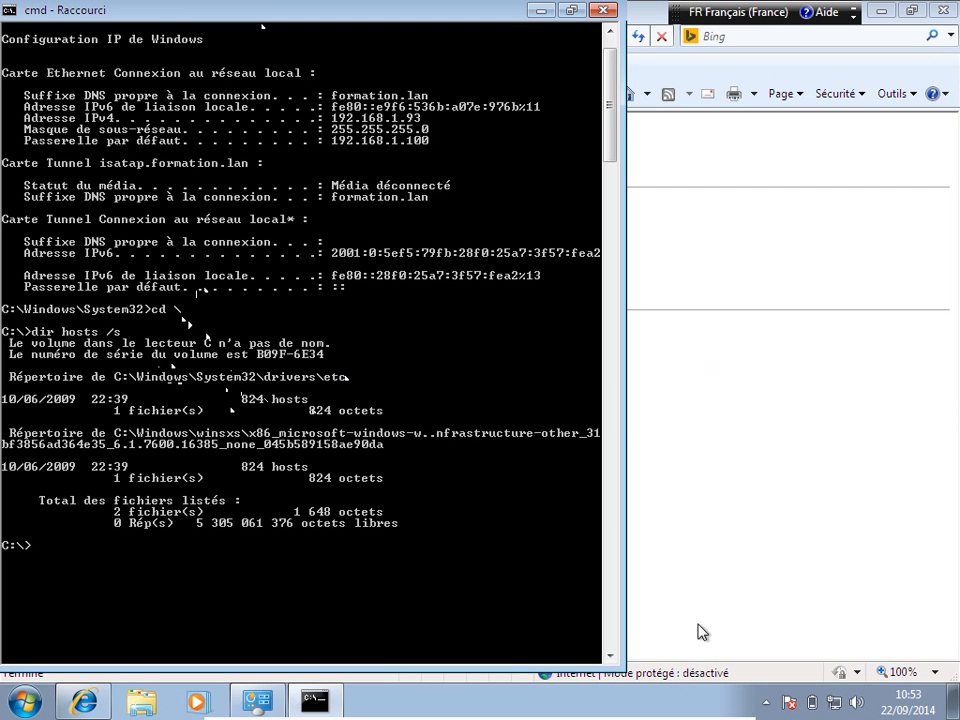
Step: Browse Explorer to the pasted etc path and open the hosts file in Bloc-notes
{"action": "left_click", "coordinate": [141, 702]}
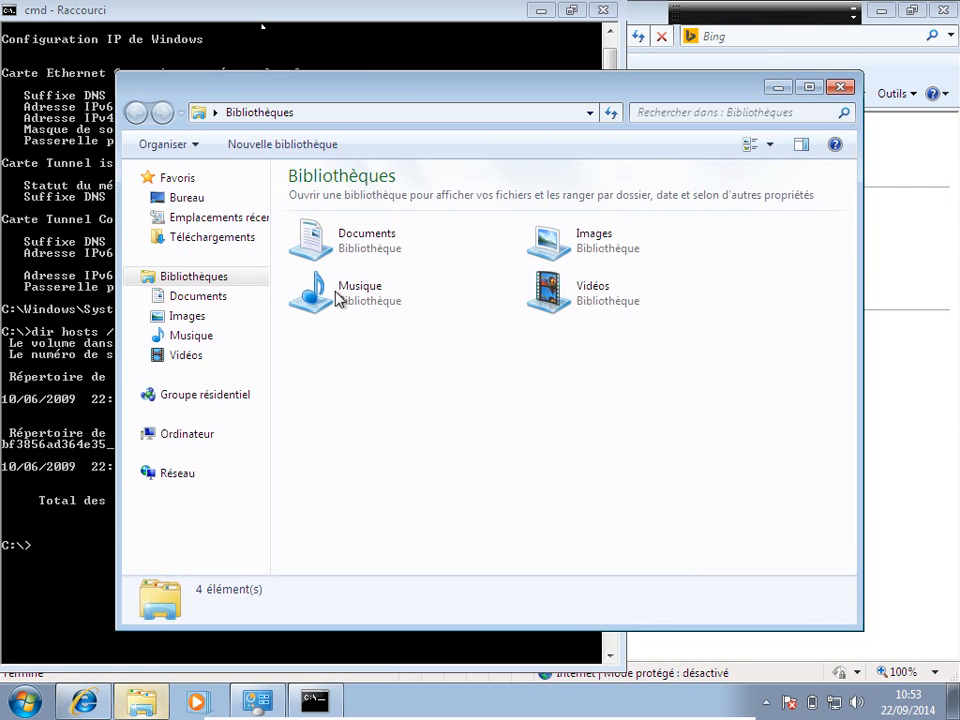
{"action": "left_click", "coordinate": [343, 112]}
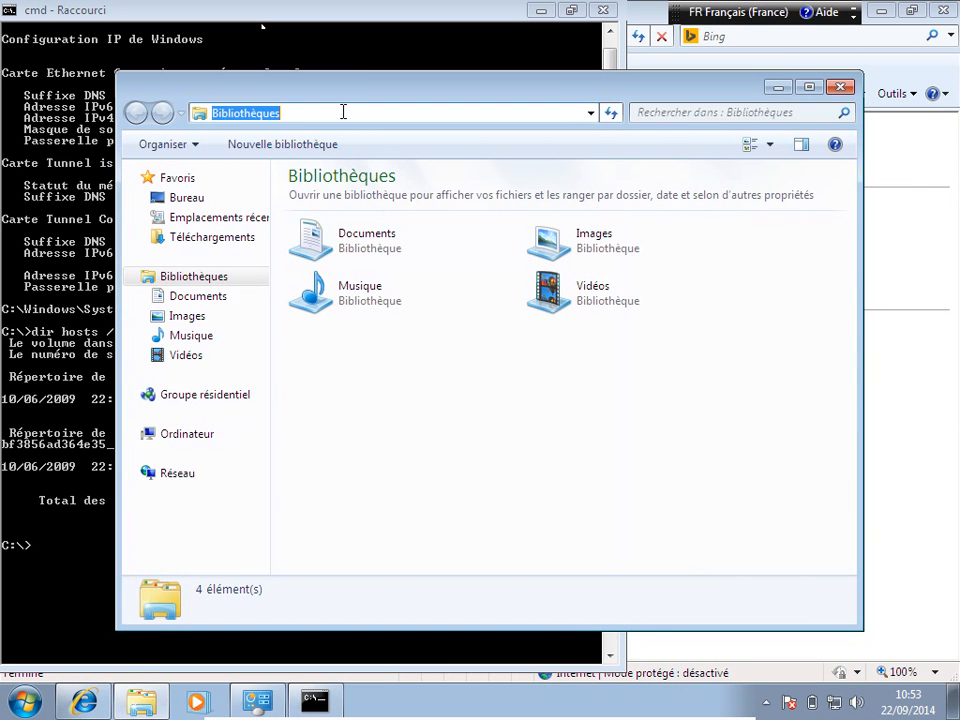
{"action": "key", "text": "ctrl+v"}
{"action": "key", "text": "Return"}
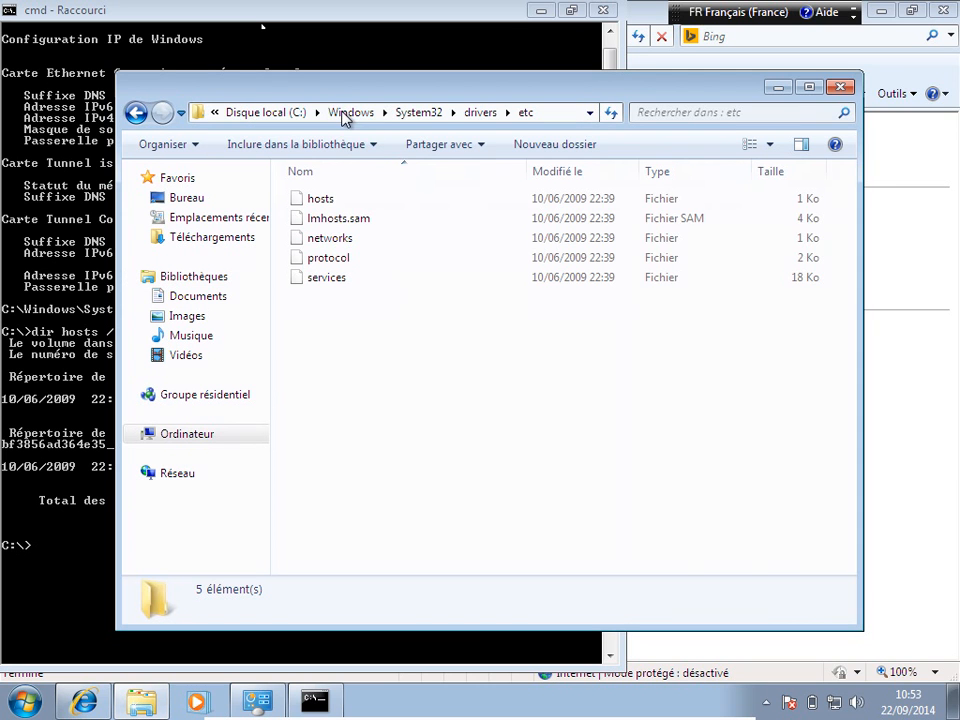
{"action": "left_click", "coordinate": [333, 205]}
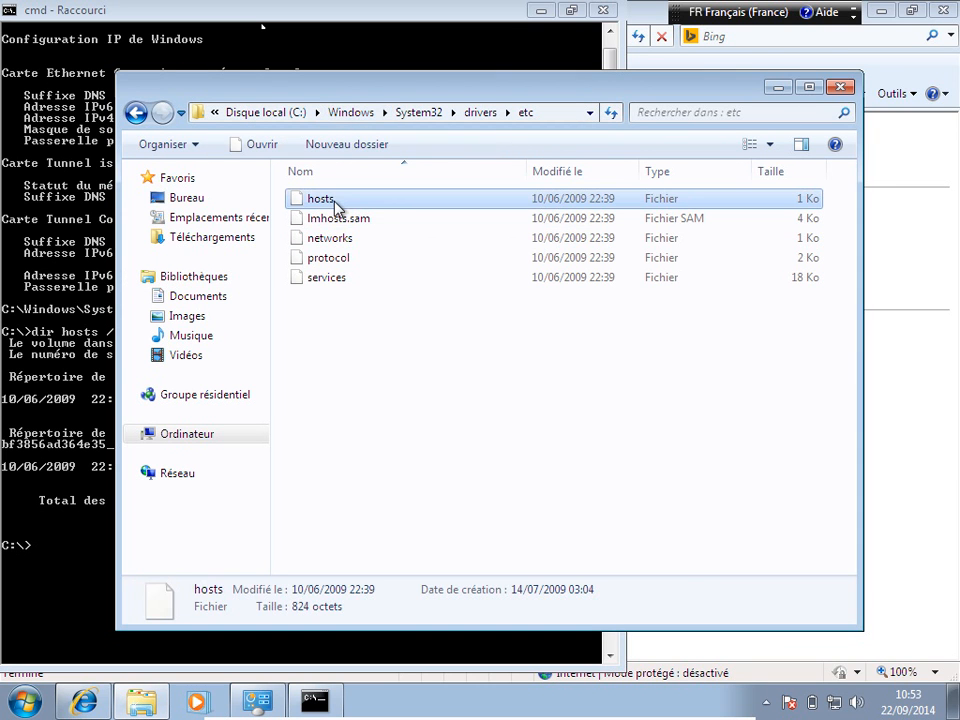
{"action": "right_click", "coordinate": [336, 207]}
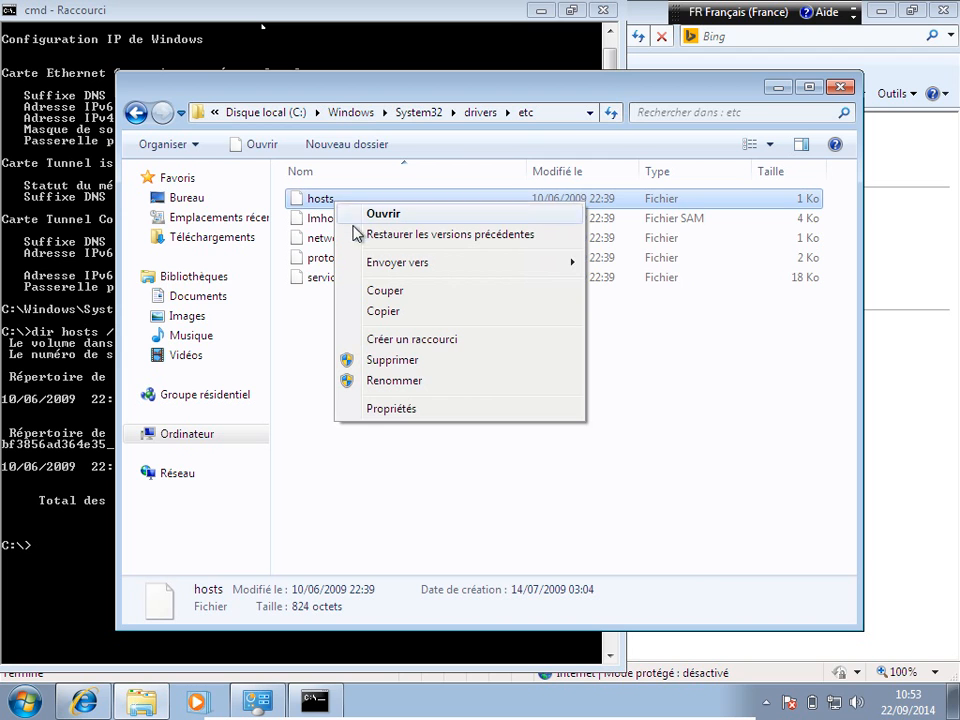
{"action": "left_click", "coordinate": [370, 215]}
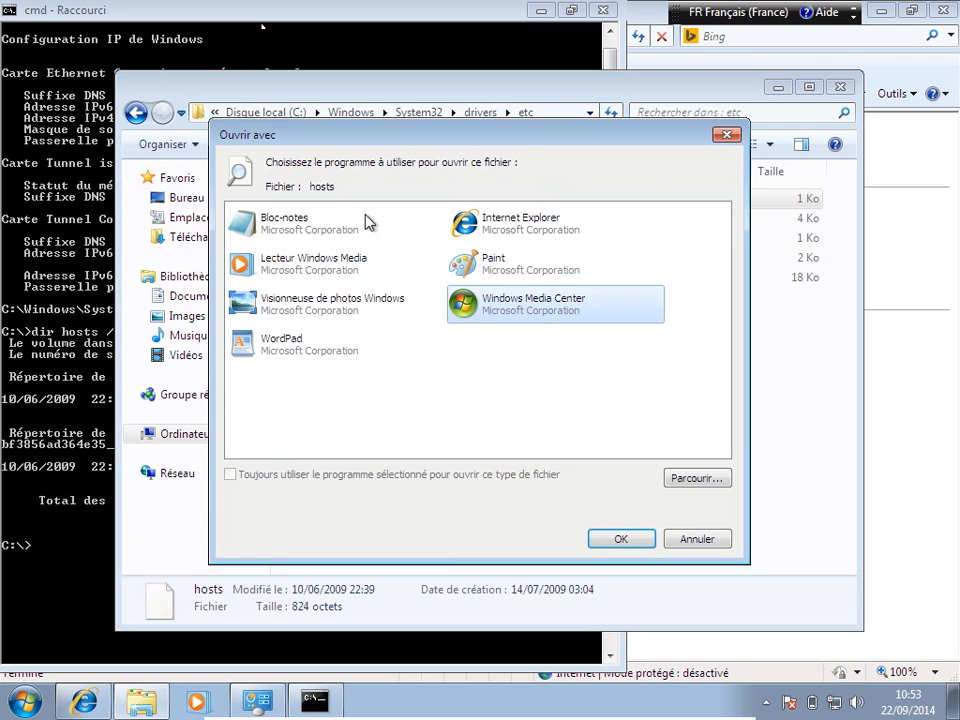
{"action": "double_click", "coordinate": [266, 238]}
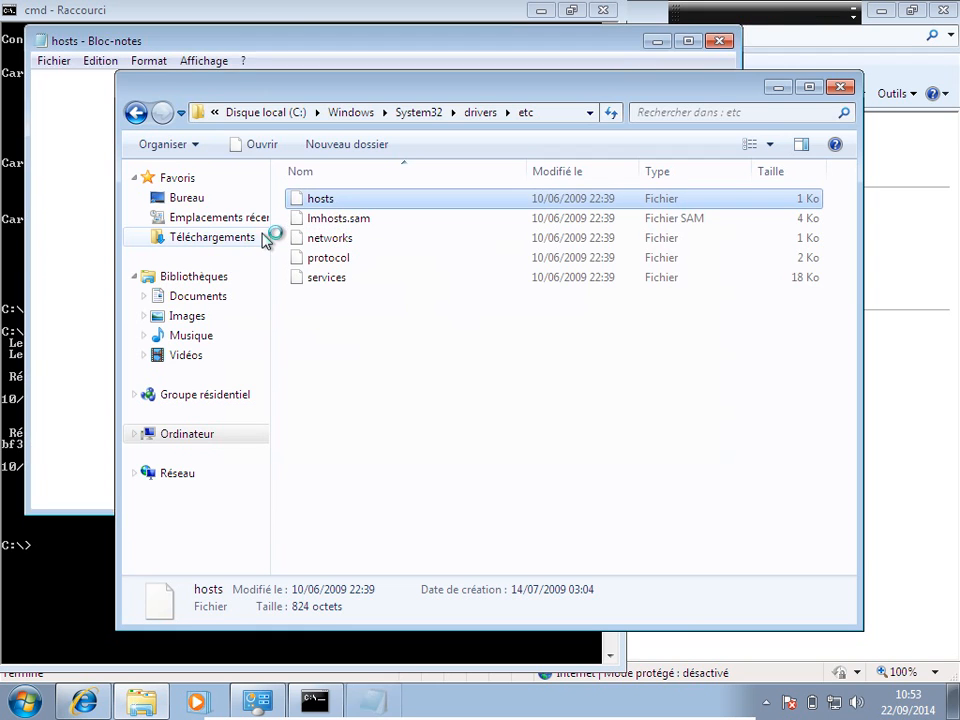
{"action": "left_click", "coordinate": [236, 45]}
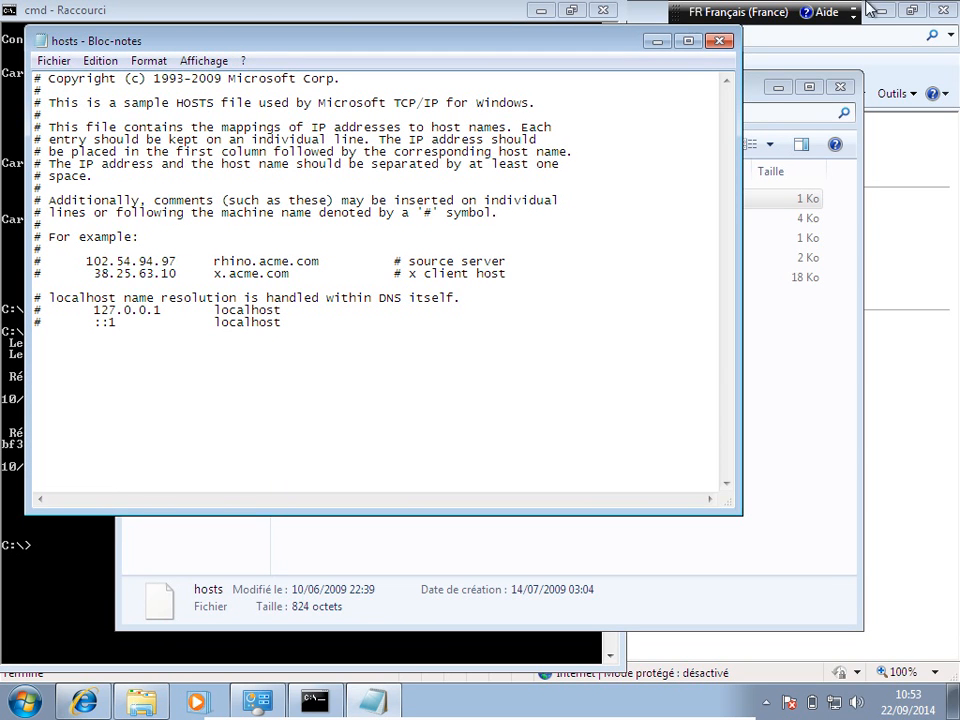
{"action": "mouse_move", "coordinate": [617, 706]}
Step: Start a new indented hosts line with 192.168.1.93 followed by a tab
{"action": "left_click", "coordinate": [123, 285]}
{"action": "key", "text": "Tab"}
{"action": "type", "text": "192.168.1.9"}
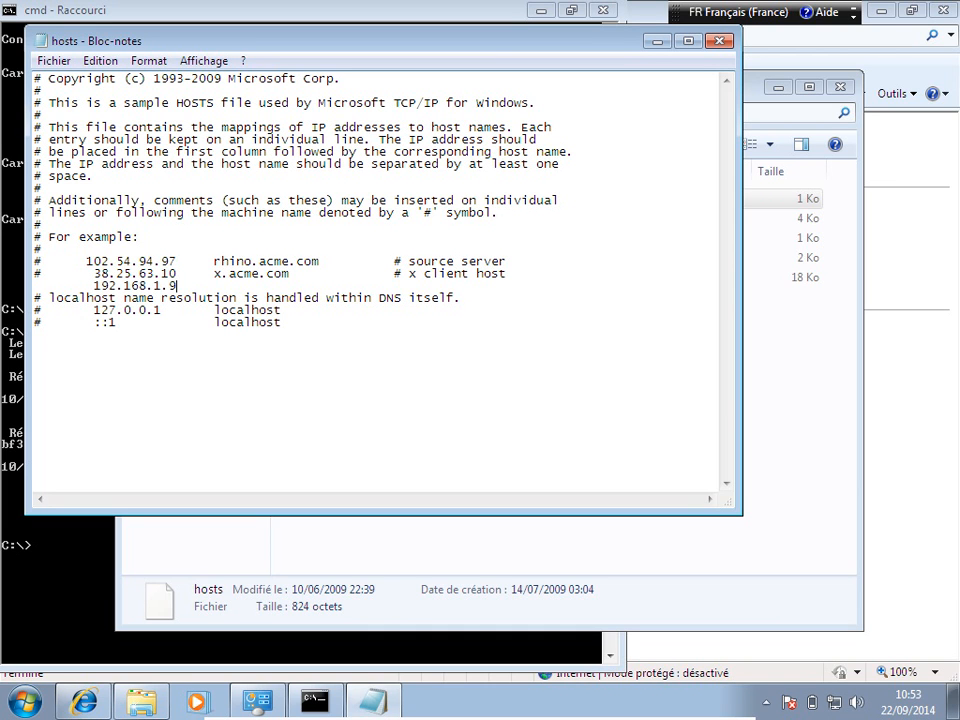
{"action": "type", "text": "3"}
{"action": "key", "text": "Tab"}
Step: Run echo %computername% and type serveur-ocs after the address in the hosts file
{"action": "left_click", "coordinate": [95, 570]}
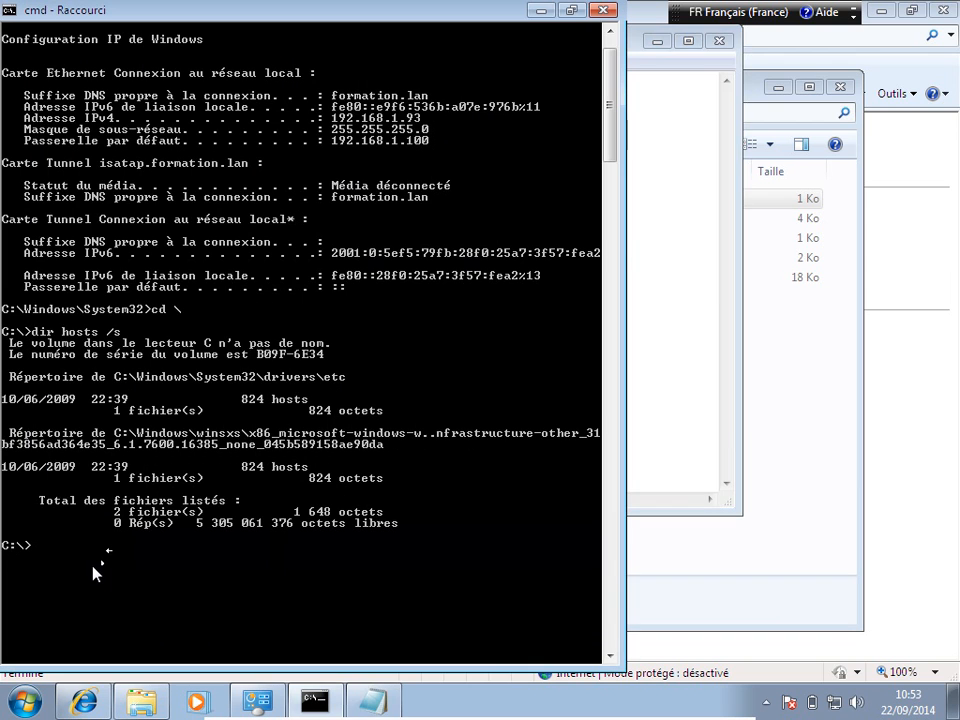
{"action": "type", "text": "echo %computername%"}
{"action": "key", "text": "Return"}
{"action": "left_click", "coordinate": [640, 472]}
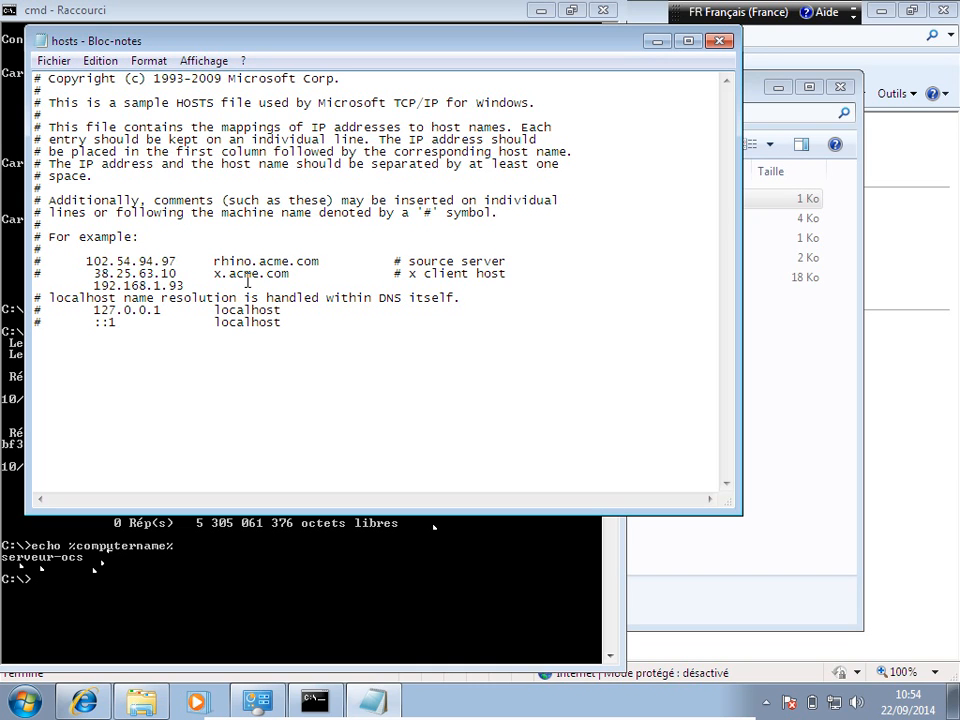
{"action": "type", "text": "serveur-ocs"}
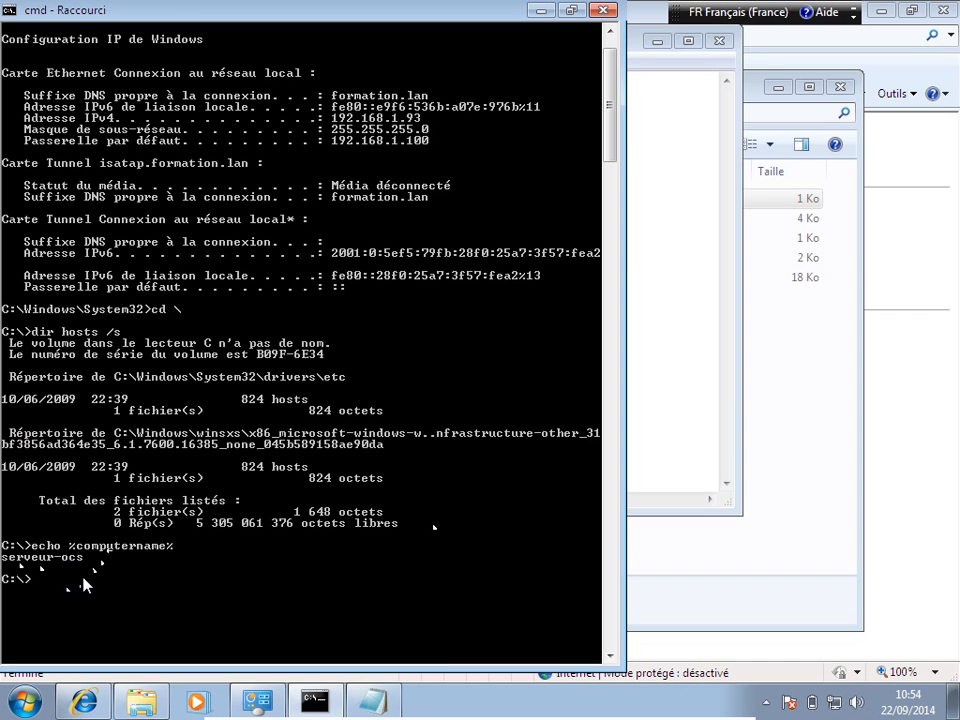
Step: Mark and copy the computer name serveur-ocs from the console output
{"action": "left_click", "coordinate": [57, 577]}
{"action": "left_click", "coordinate": [10, 11]}
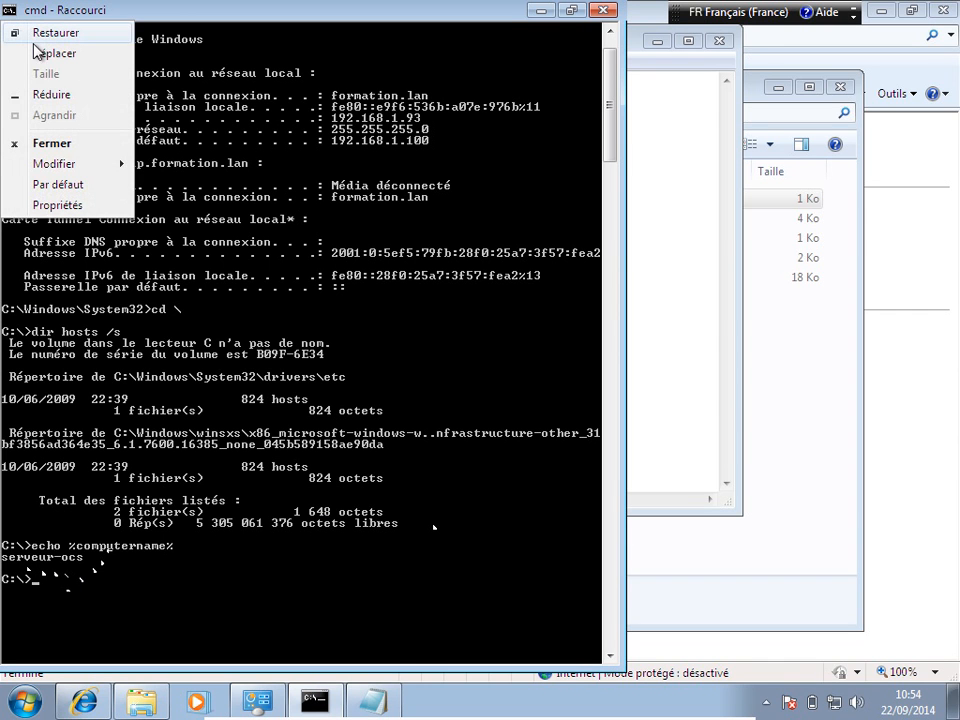
{"action": "mouse_move", "coordinate": [120, 163]}
{"action": "left_click", "coordinate": [178, 166]}
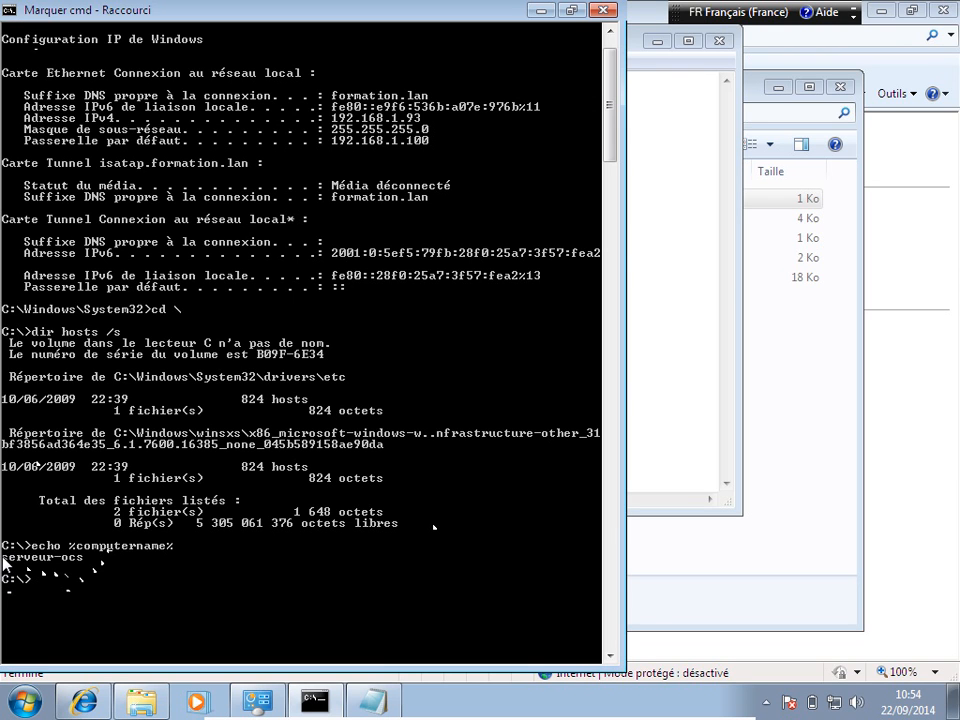
{"action": "left_click_drag", "start_coordinate": [3, 558], "coordinate": [80, 565]}
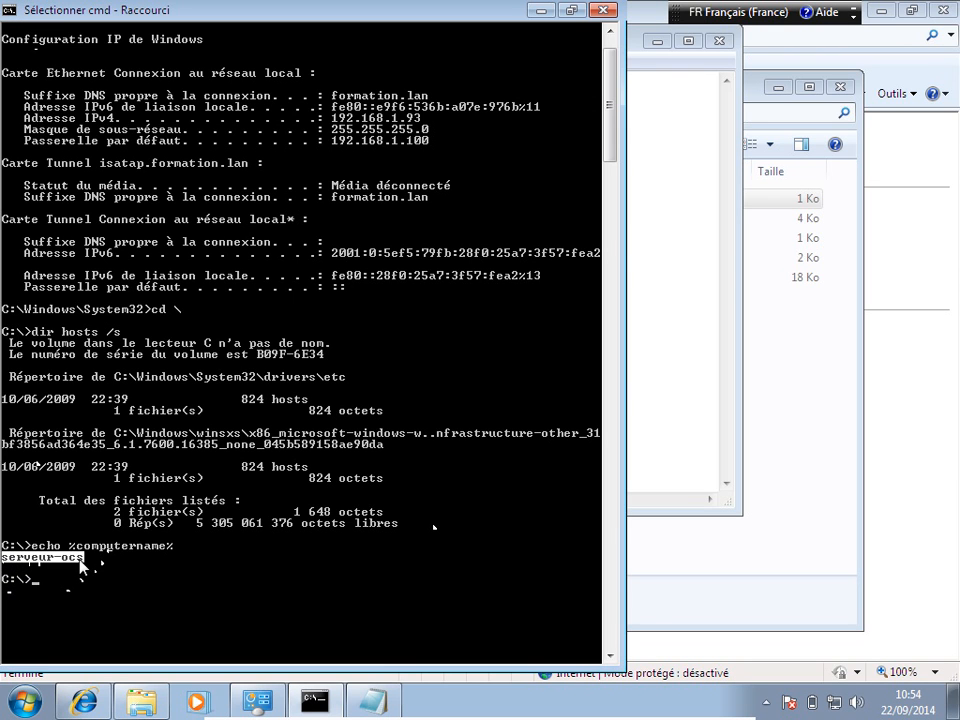
{"action": "key", "text": "Return"}
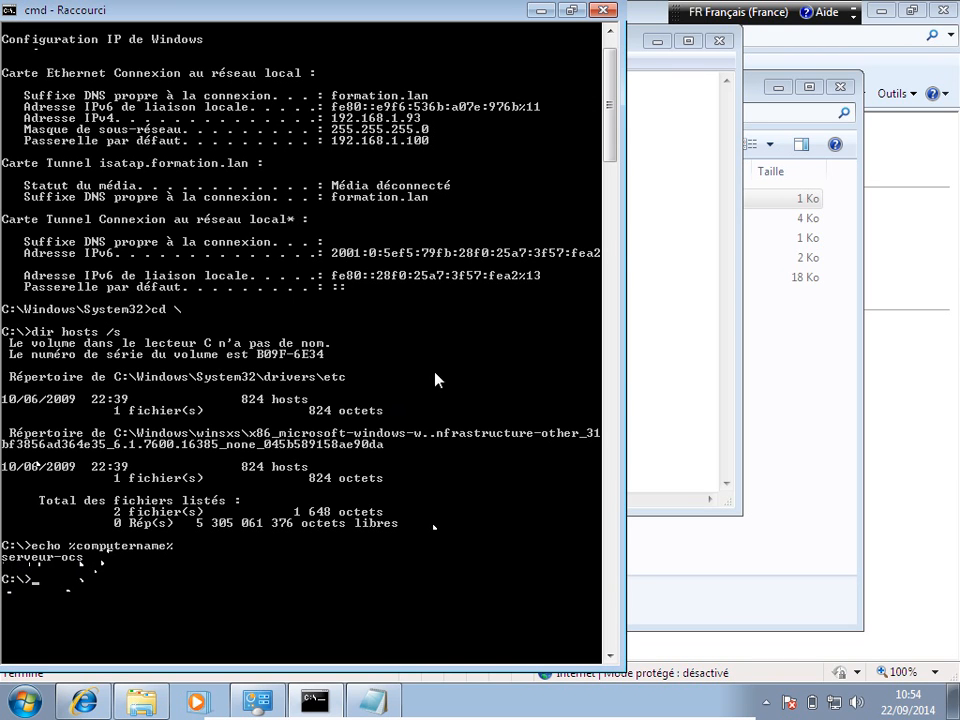
Step: Replace the typed host name in Notepad with the copied serveur-ocs
{"action": "left_click", "coordinate": [816, 431]}
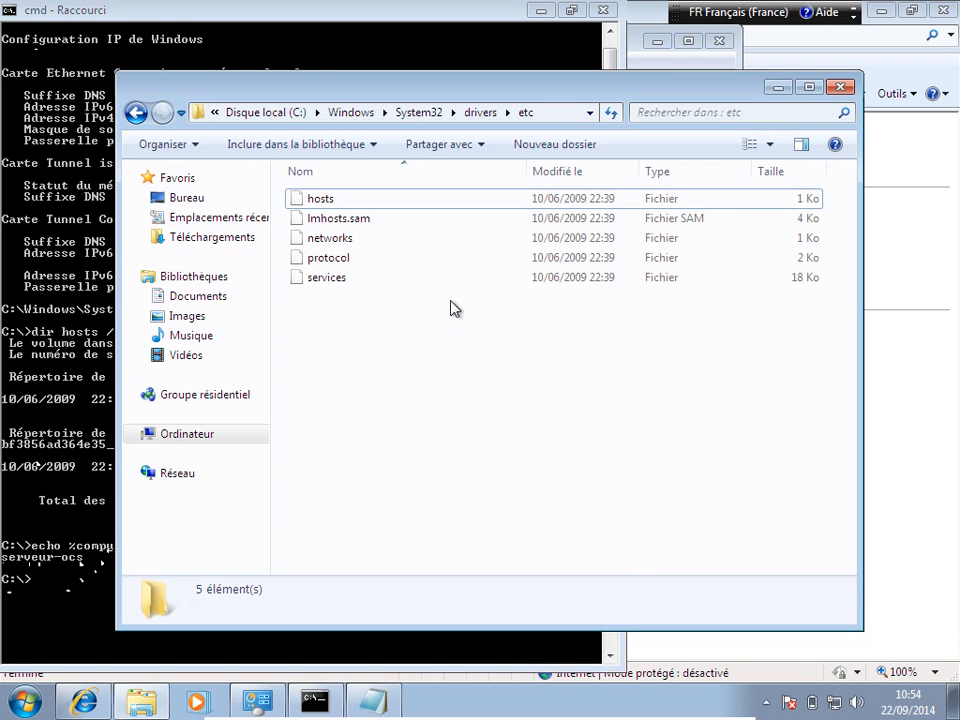
{"action": "key", "text": "alt+Tab"}
{"action": "key", "text": "alt+Tab"}
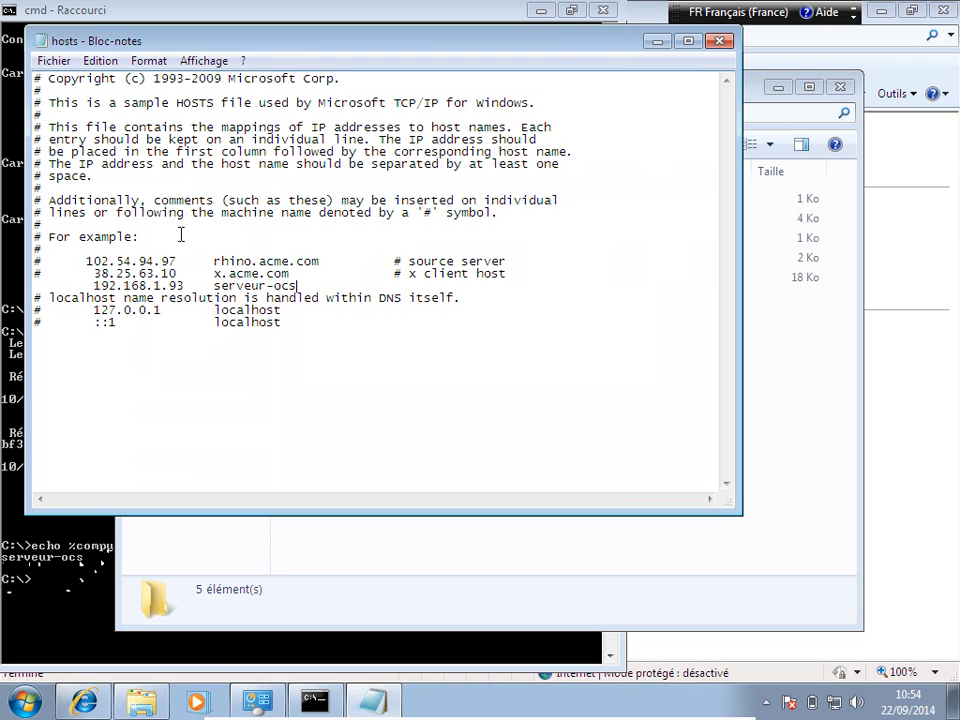
{"action": "key", "text": "BackSpace"}
{"action": "key", "text": "BackSpace"}
{"action": "key", "text": "BackSpace"}
{"action": "key", "text": "BackSpace"}
{"action": "key", "text": "BackSpace"}
{"action": "key", "text": "BackSpace"}
{"action": "key", "text": "BackSpace"}
{"action": "key", "text": "BackSpace"}
{"action": "key", "text": "BackSpace"}
{"action": "key", "text": "BackSpace"}
{"action": "key", "text": "BackSpace"}
{"action": "type", "text": "serveur-ocs"}
Step: Save the edited hosts file, accepting the redirect to Mes documents when etc is refused
{"action": "left_click", "coordinate": [50, 61]}
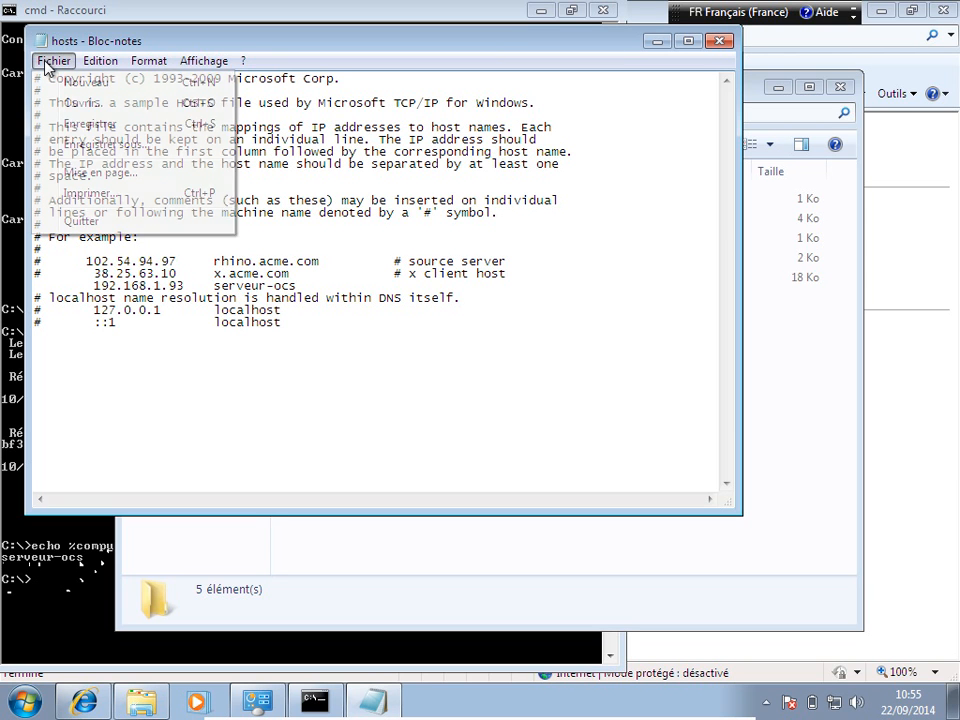
{"action": "left_click", "coordinate": [86, 124]}
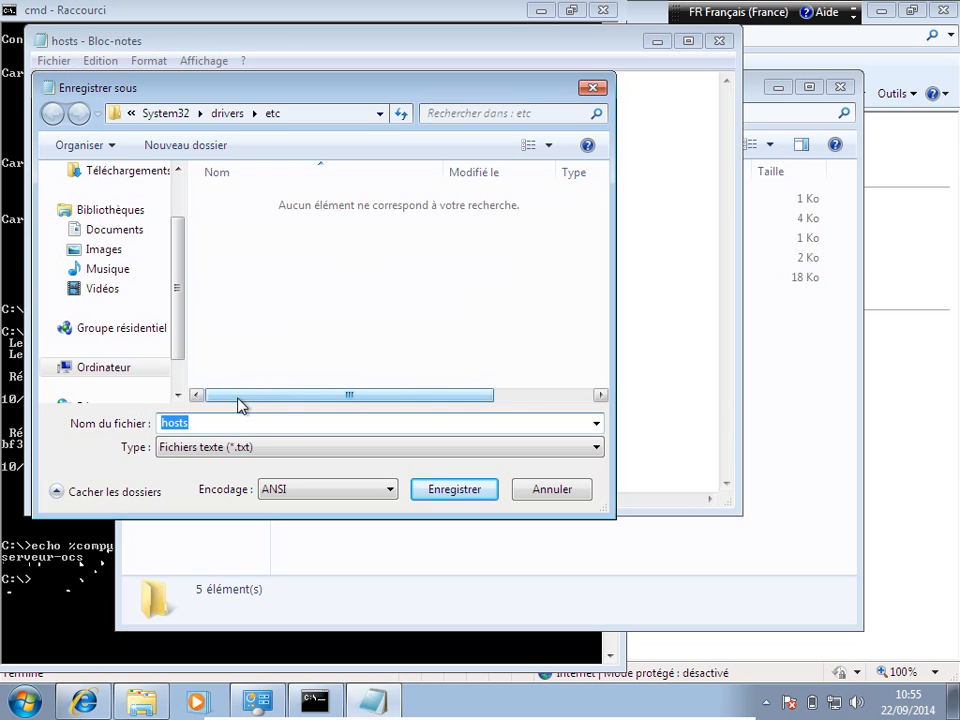
{"action": "left_click", "coordinate": [455, 489]}
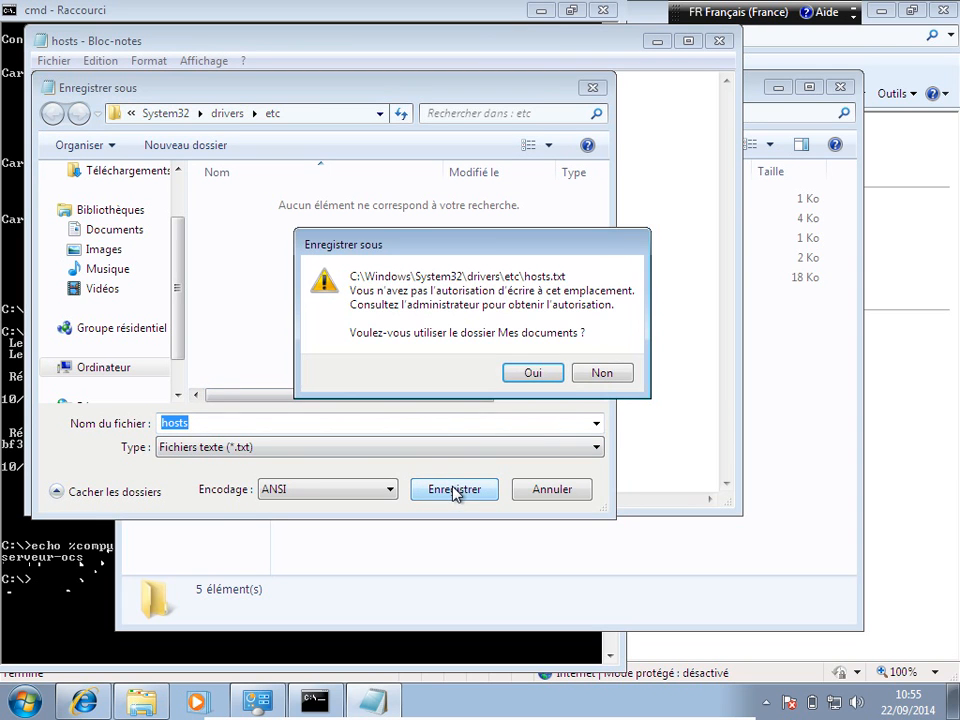
{"action": "left_click", "coordinate": [522, 373]}
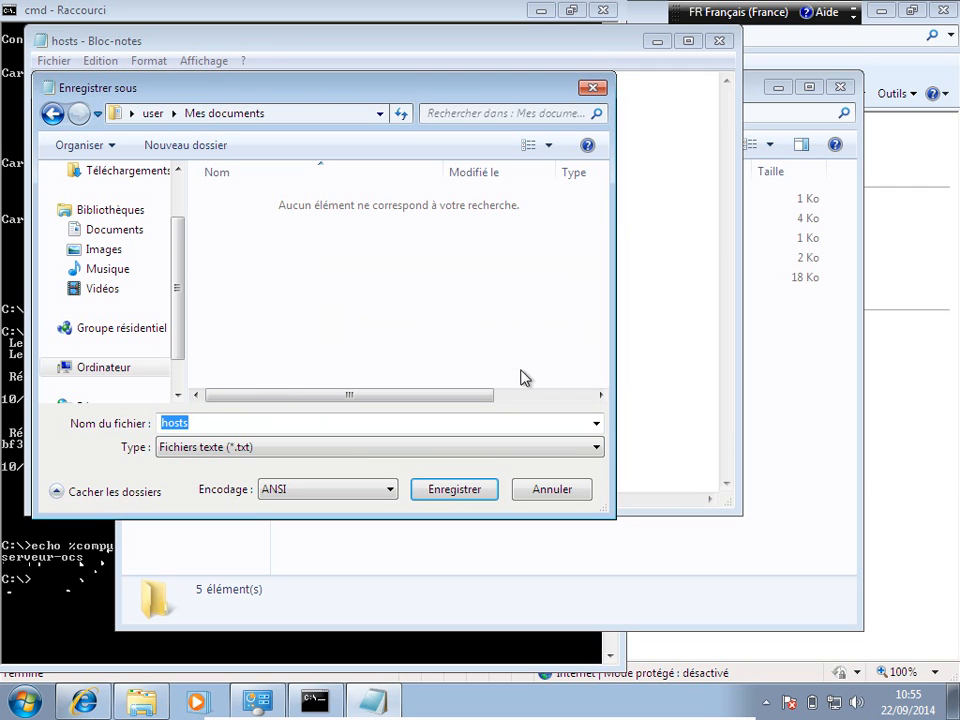
{"action": "left_click", "coordinate": [455, 490]}
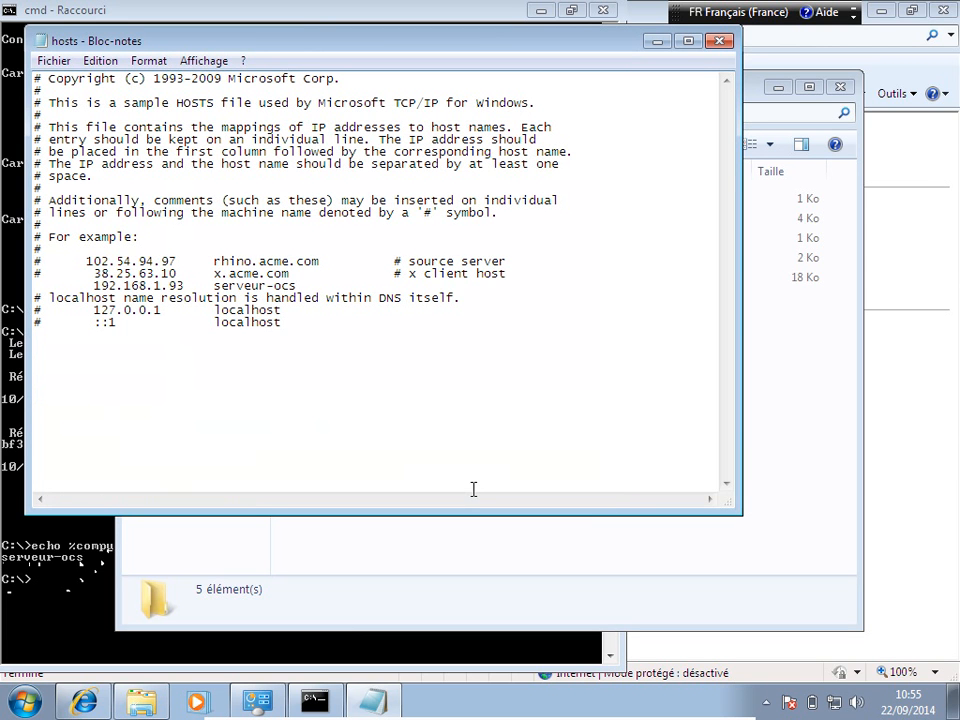
Step: Close Notepad, reopen the original hosts in Bloc-notes twice to check it, then bring up Start
{"action": "left_click", "coordinate": [722, 44]}
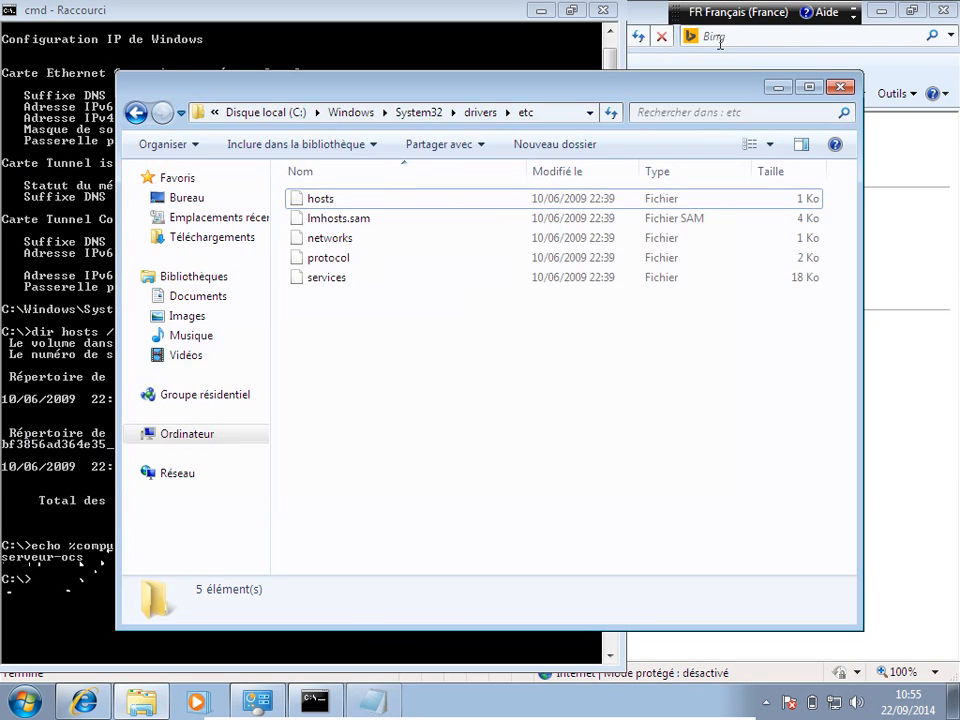
{"action": "double_click", "coordinate": [318, 200]}
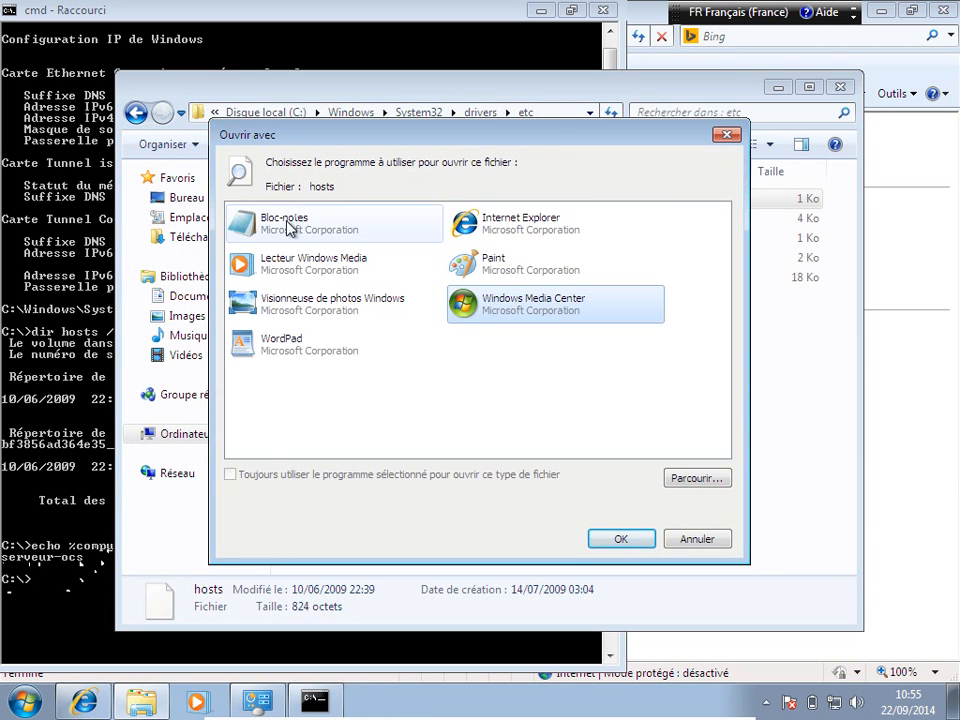
{"action": "double_click", "coordinate": [288, 224]}
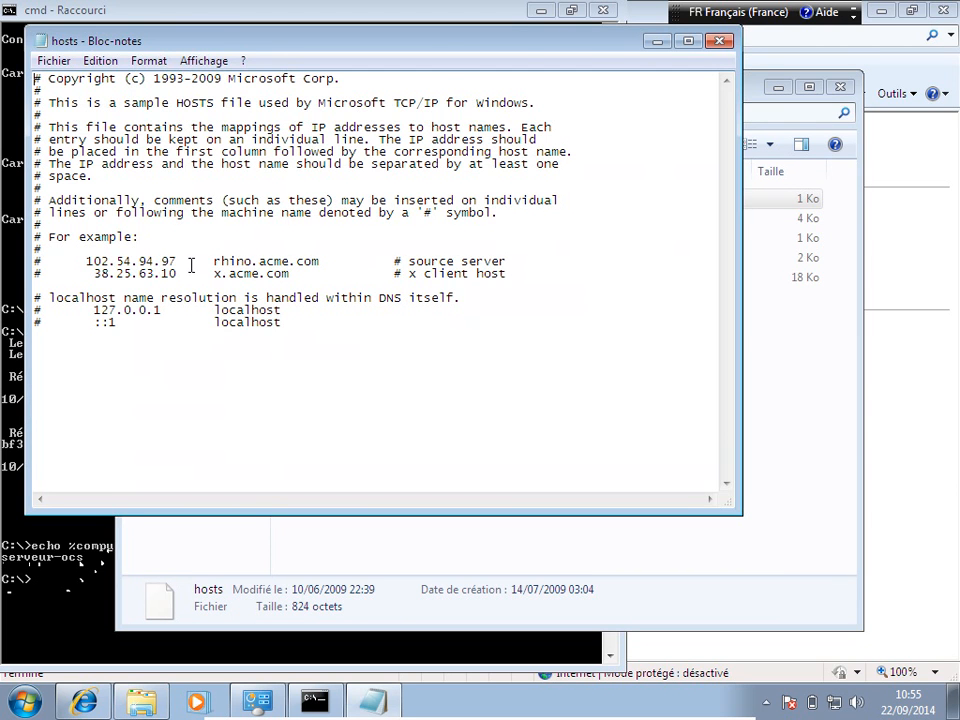
{"action": "left_click", "coordinate": [720, 41]}
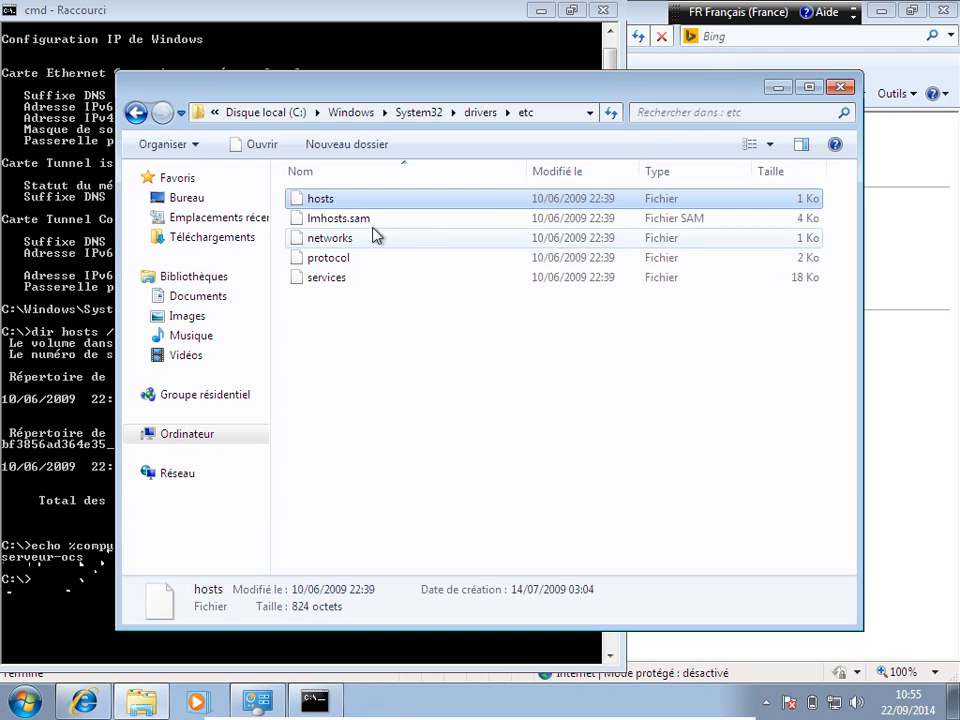
{"action": "double_click", "coordinate": [333, 200]}
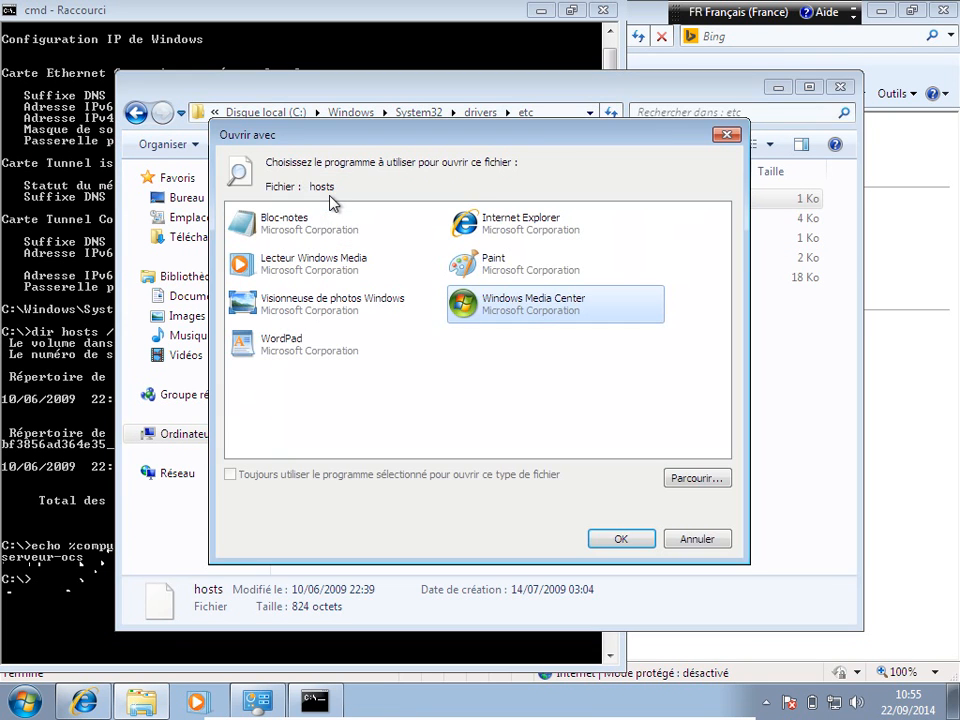
{"action": "double_click", "coordinate": [289, 221]}
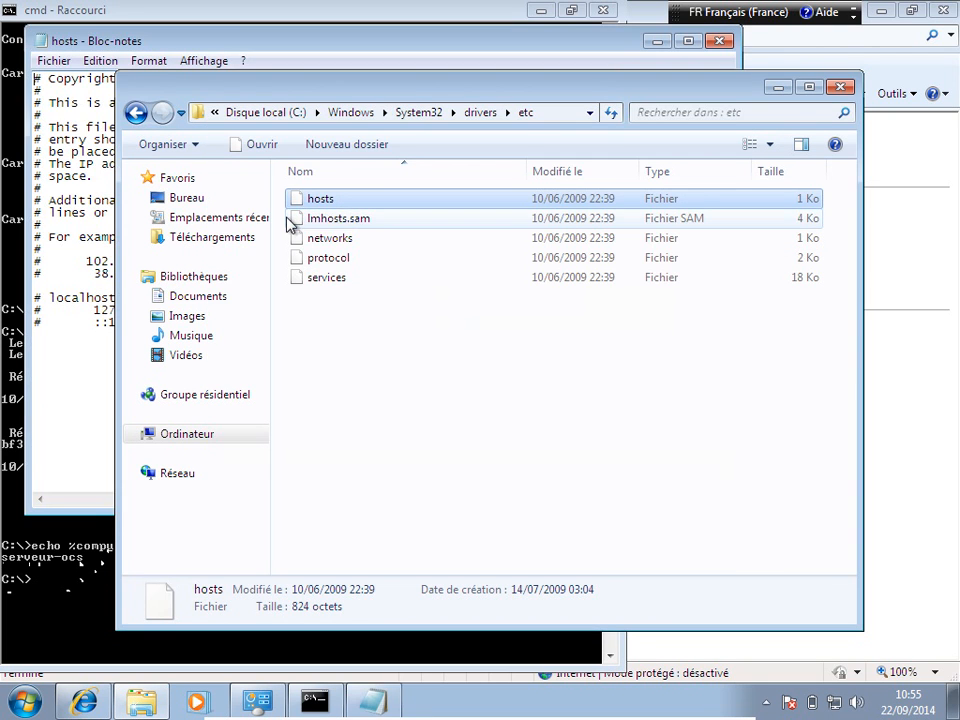
{"action": "left_click", "coordinate": [68, 219]}
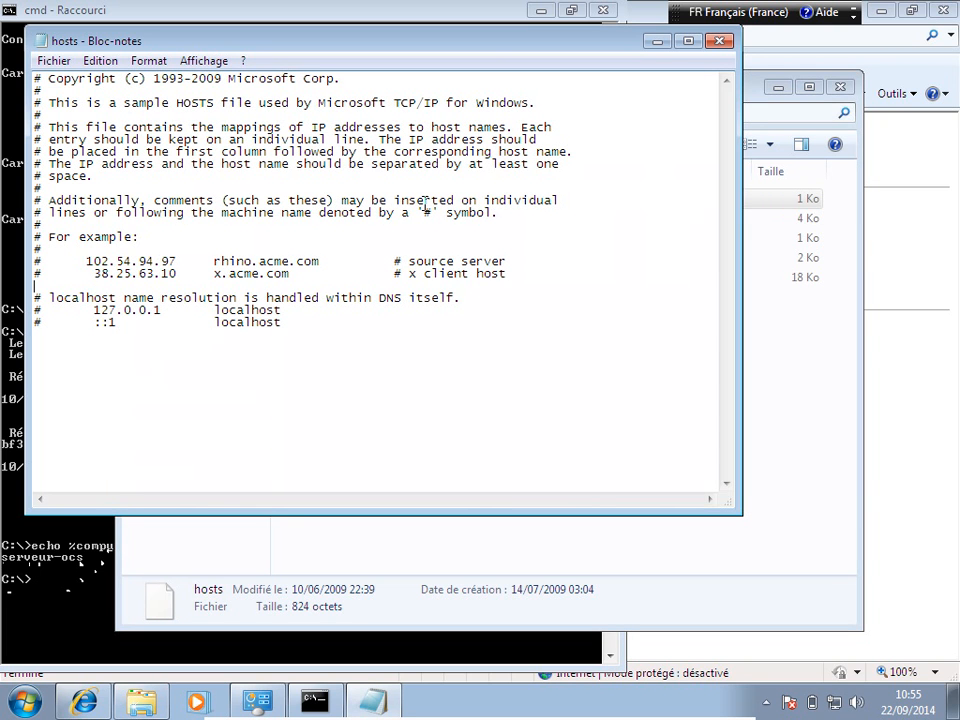
{"action": "left_click", "coordinate": [719, 41]}
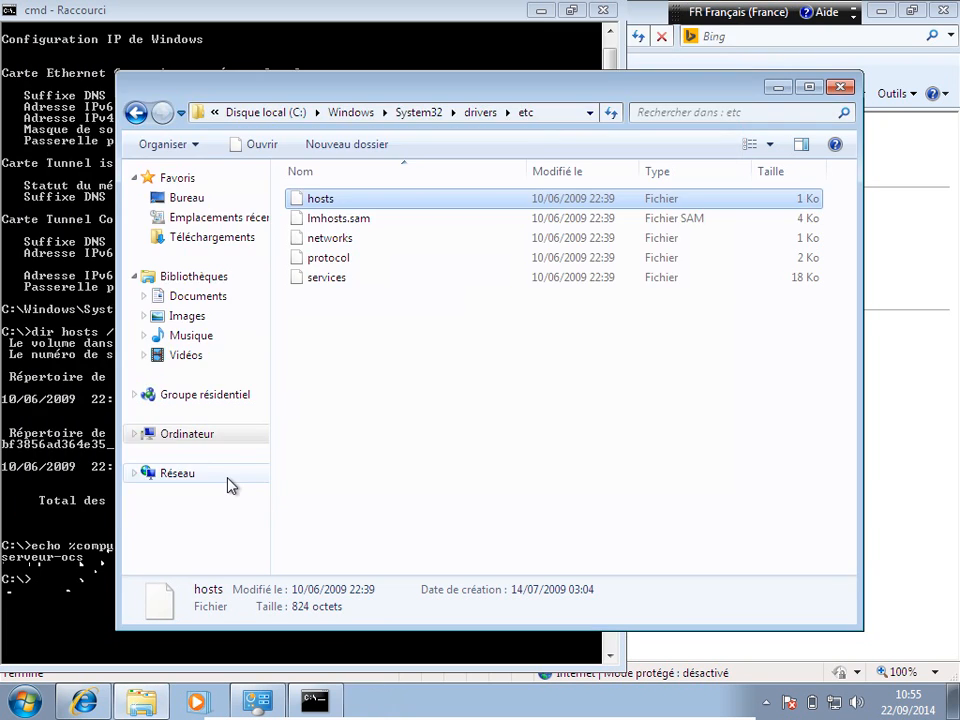
{"action": "left_click", "coordinate": [22, 702]}
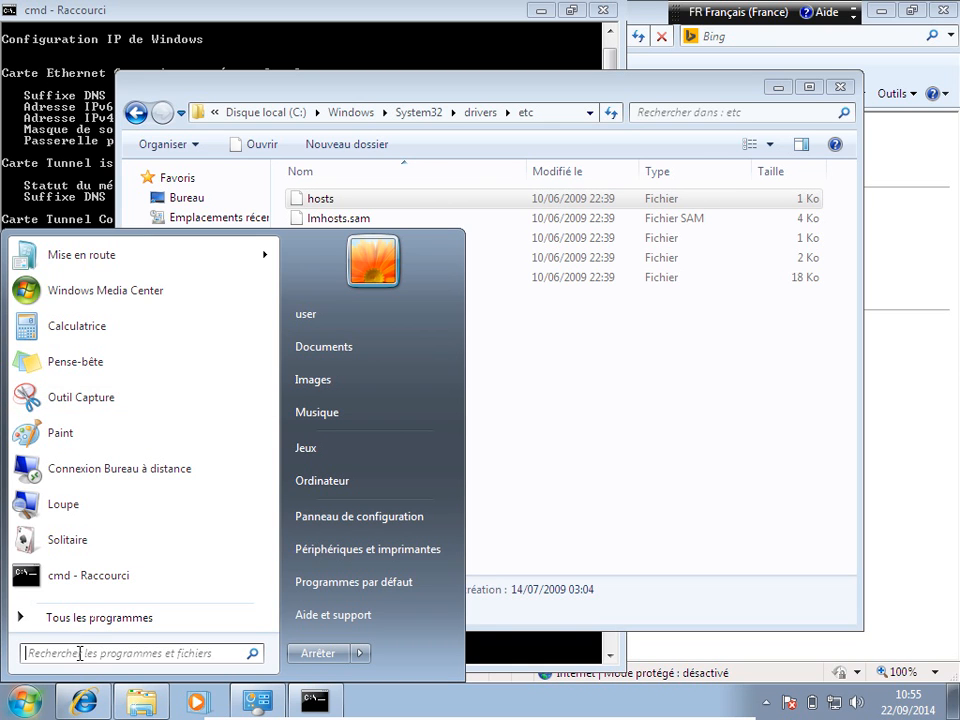
Step: Search 'bloc' and launch Bloc-notes as administrator, approving the UAC prompt
{"action": "type", "text": "bloc"}
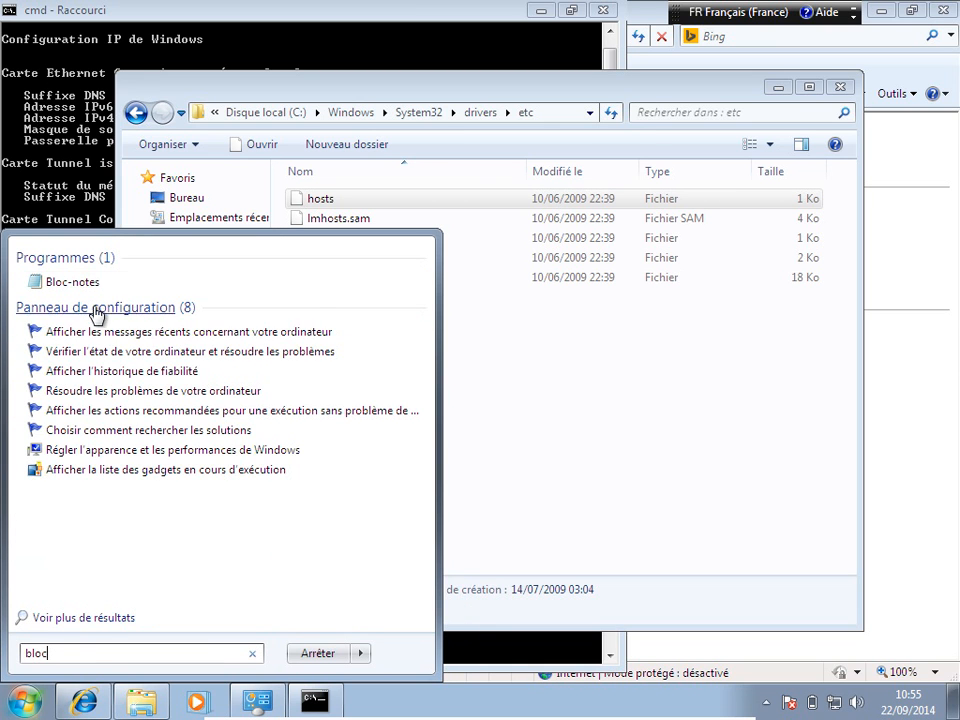
{"action": "right_click", "coordinate": [85, 290]}
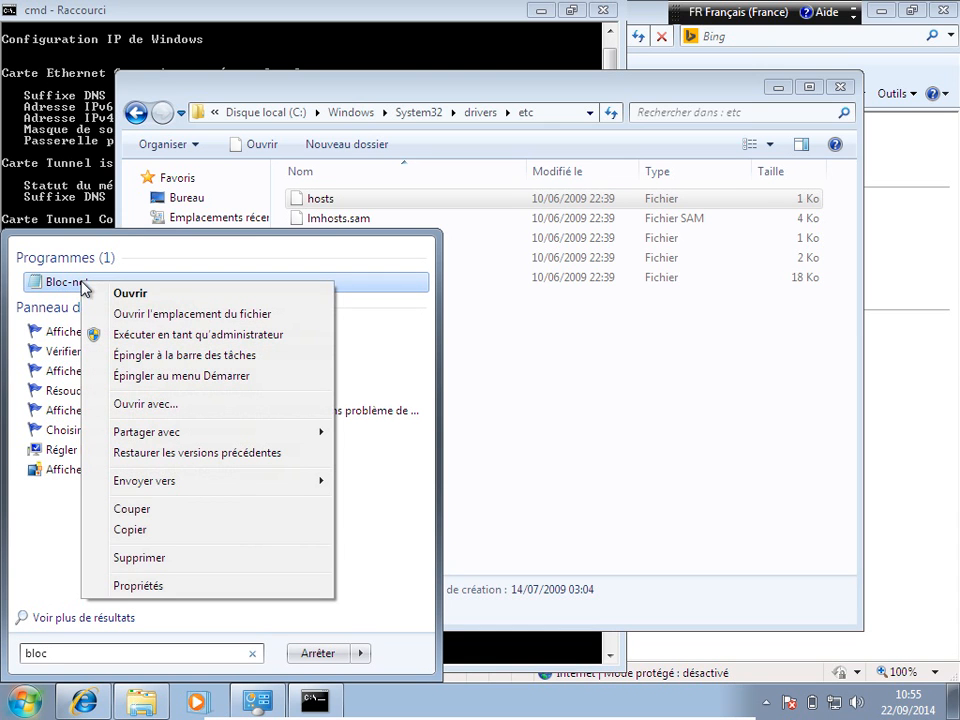
{"action": "left_click", "coordinate": [187, 340]}
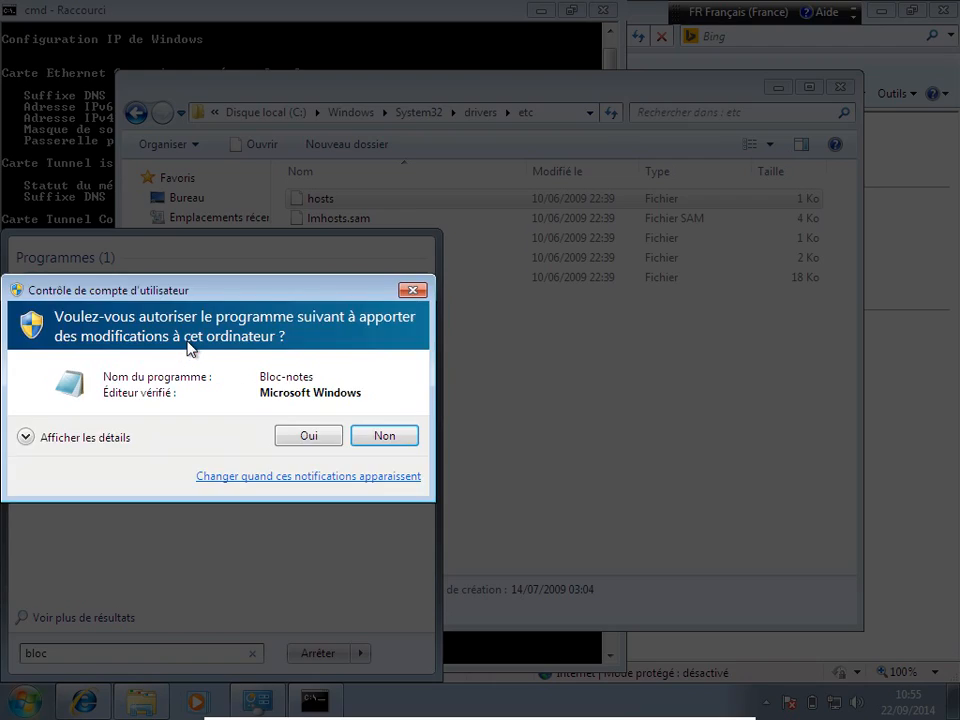
{"action": "left_click", "coordinate": [323, 442]}
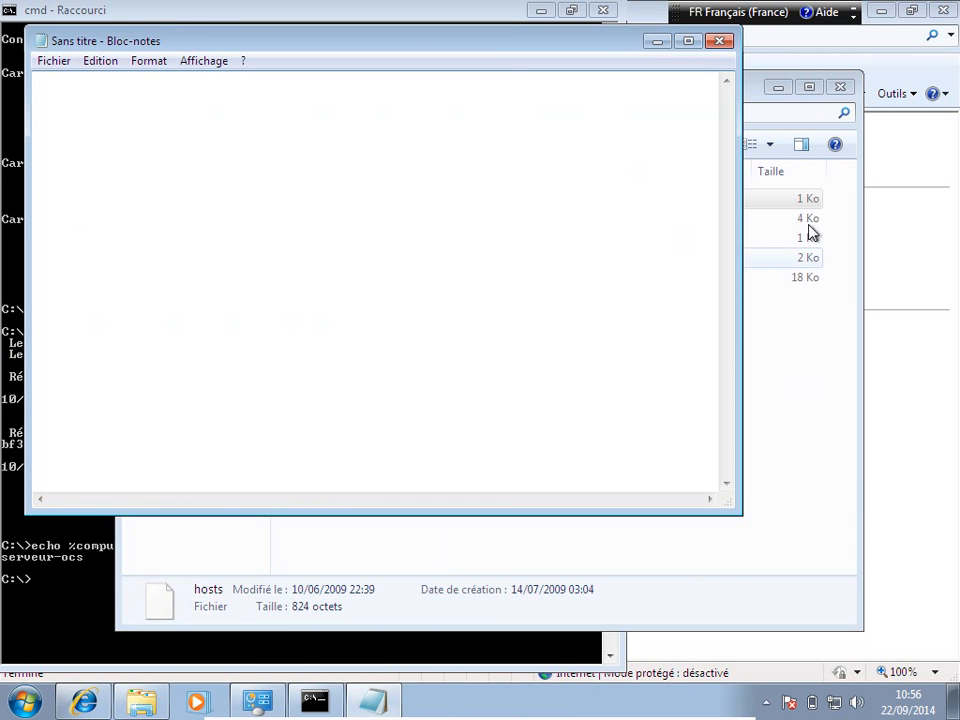
Step: Move the etc folder window aside and copy its full folder path from the address bar
{"action": "left_click_drag", "start_coordinate": [752, 90], "coordinate": [870, 347]}
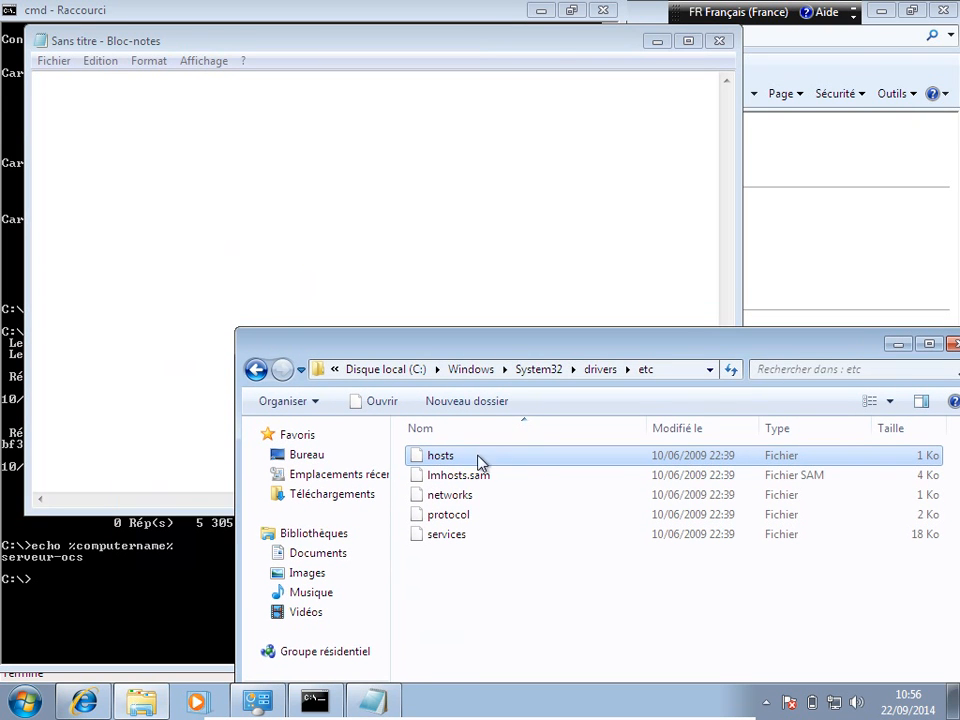
{"action": "left_click_drag", "start_coordinate": [466, 463], "coordinate": [354, 261]}
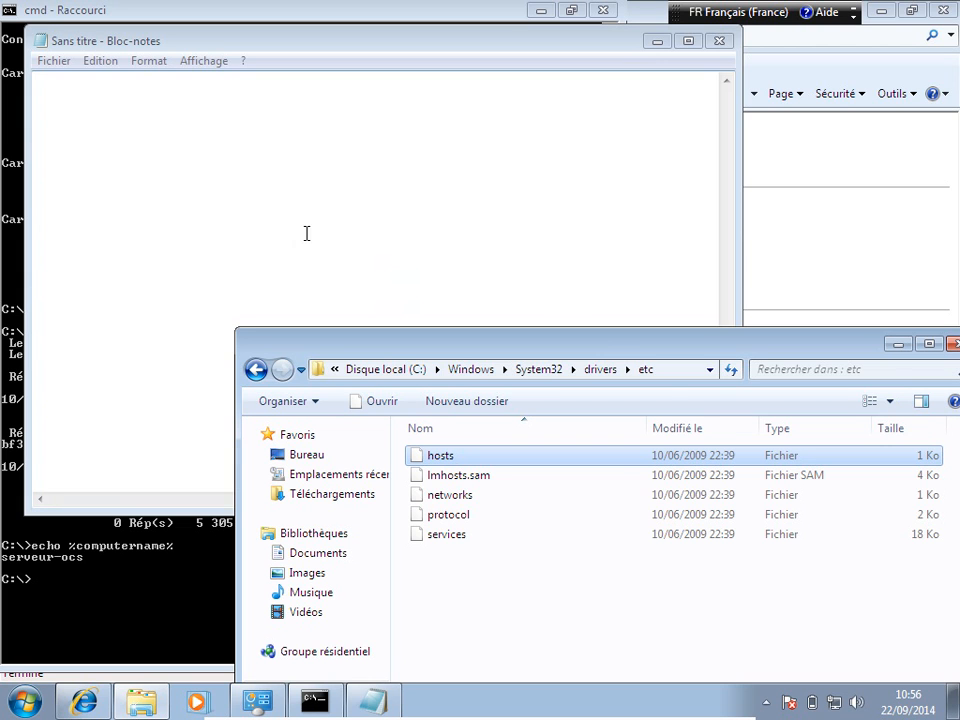
{"action": "left_click", "coordinate": [674, 370]}
{"action": "key", "text": "ctrl+c"}
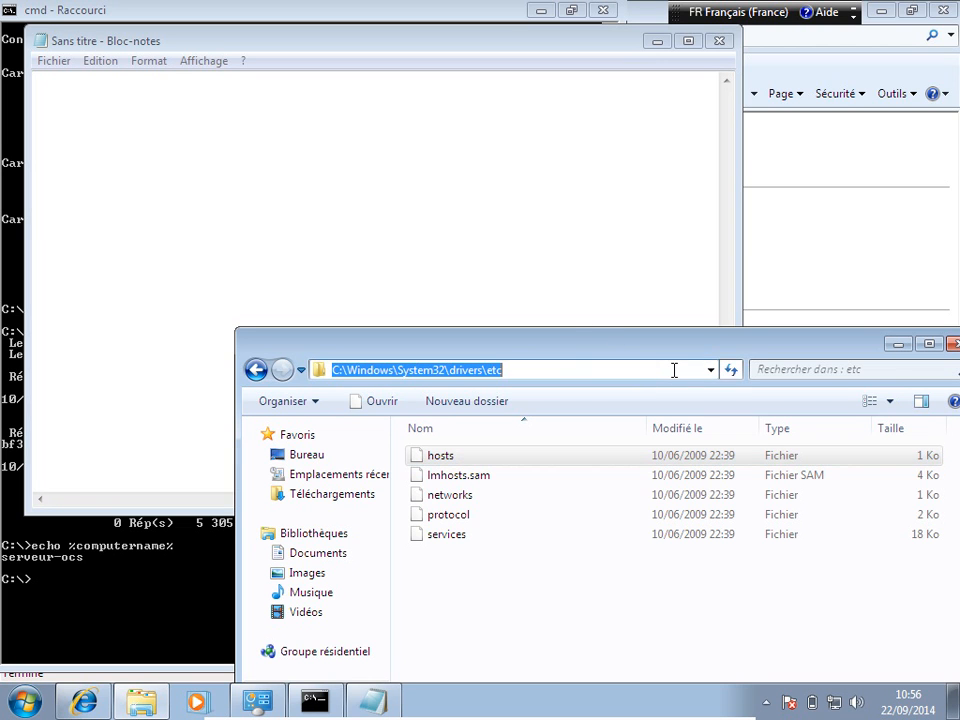
{"action": "left_click", "coordinate": [266, 105]}
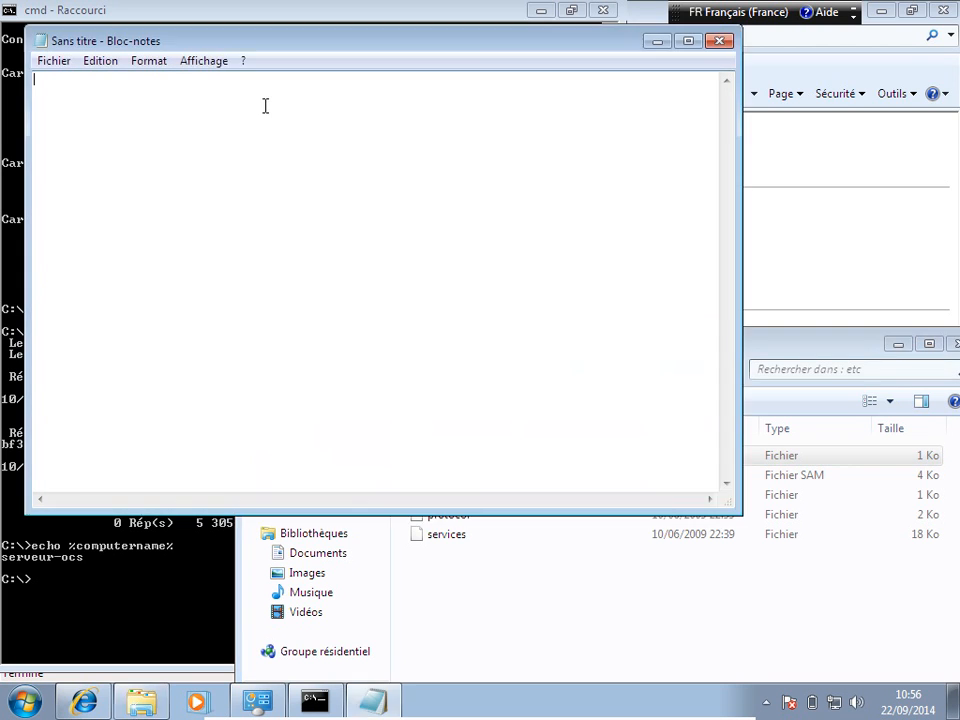
Step: In the elevated Notepad, open hosts from the pasted etc path using the Tous les fichiers filter
{"action": "key", "text": "ctrl+o"}
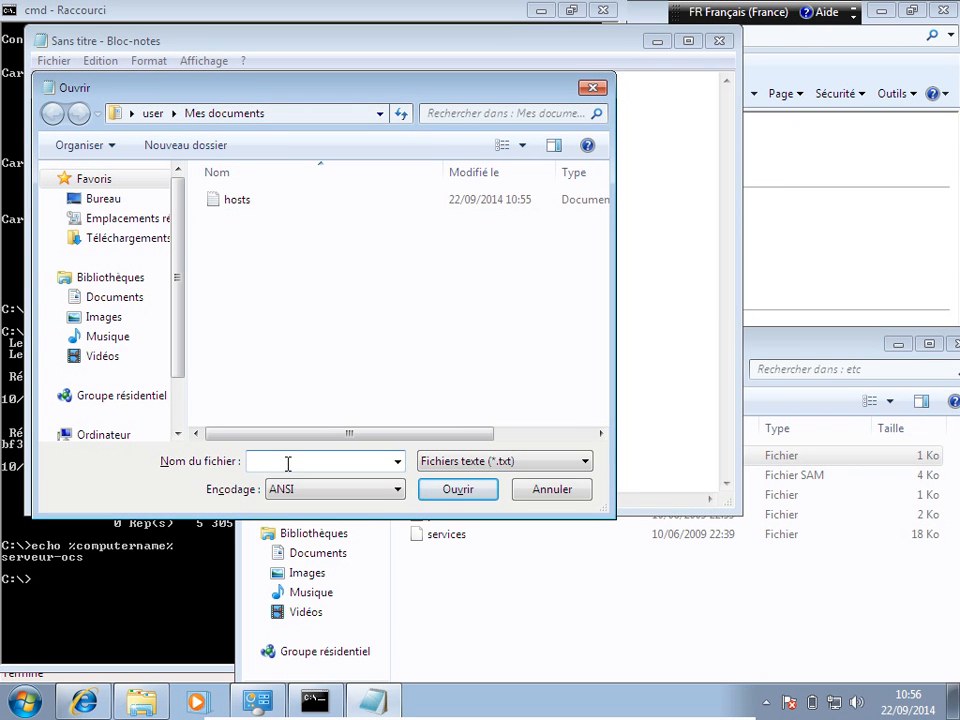
{"action": "key", "text": "ctrl+v"}
{"action": "key", "text": "Return"}
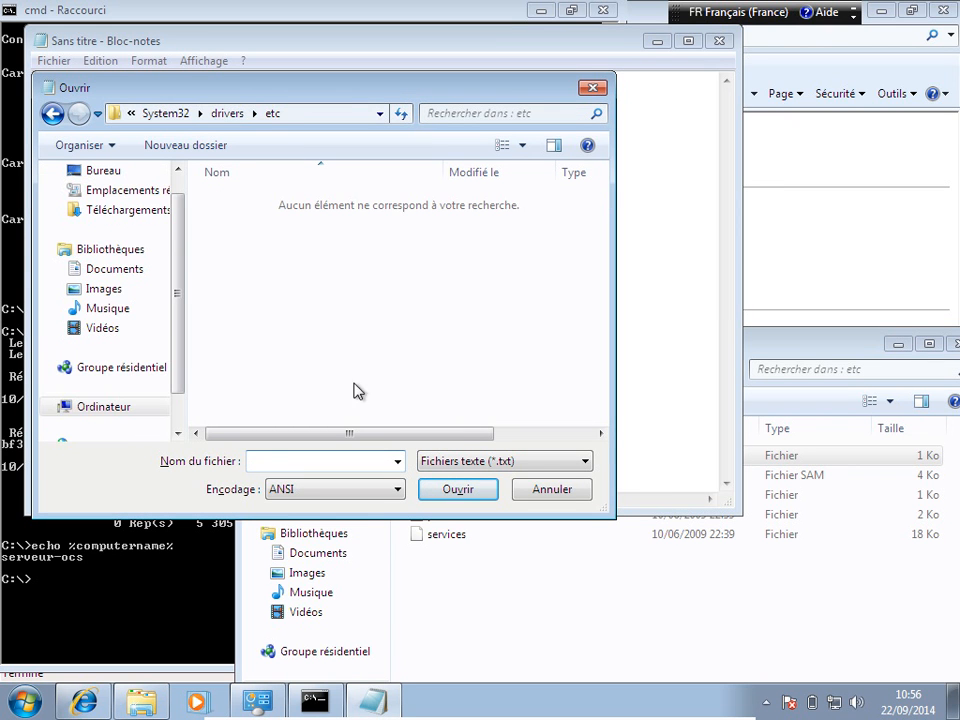
{"action": "left_click", "coordinate": [585, 467]}
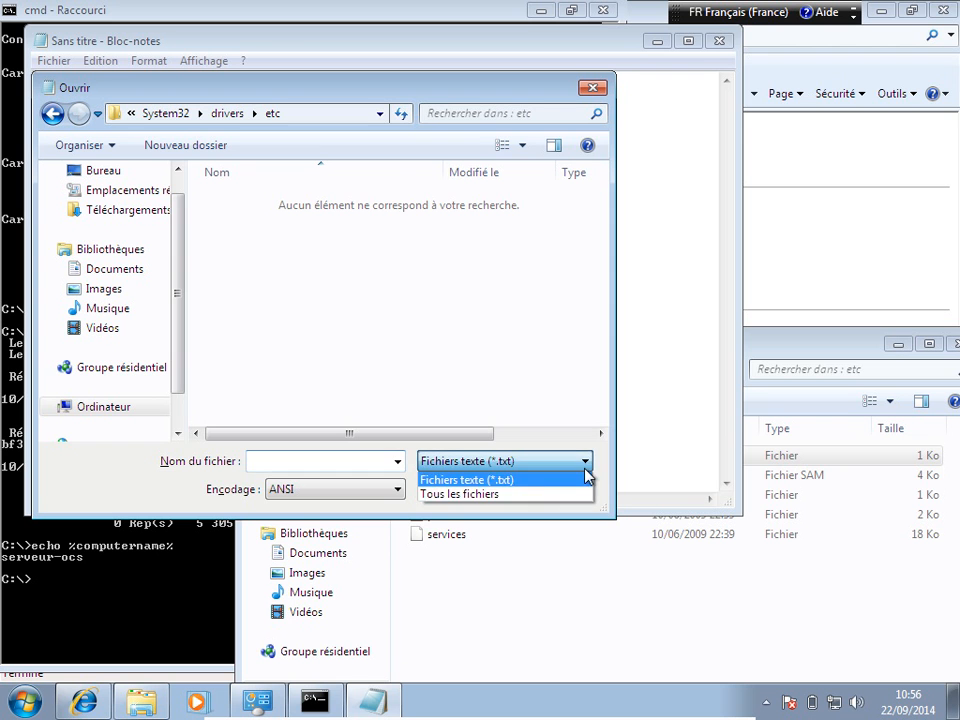
{"action": "left_click", "coordinate": [526, 495]}
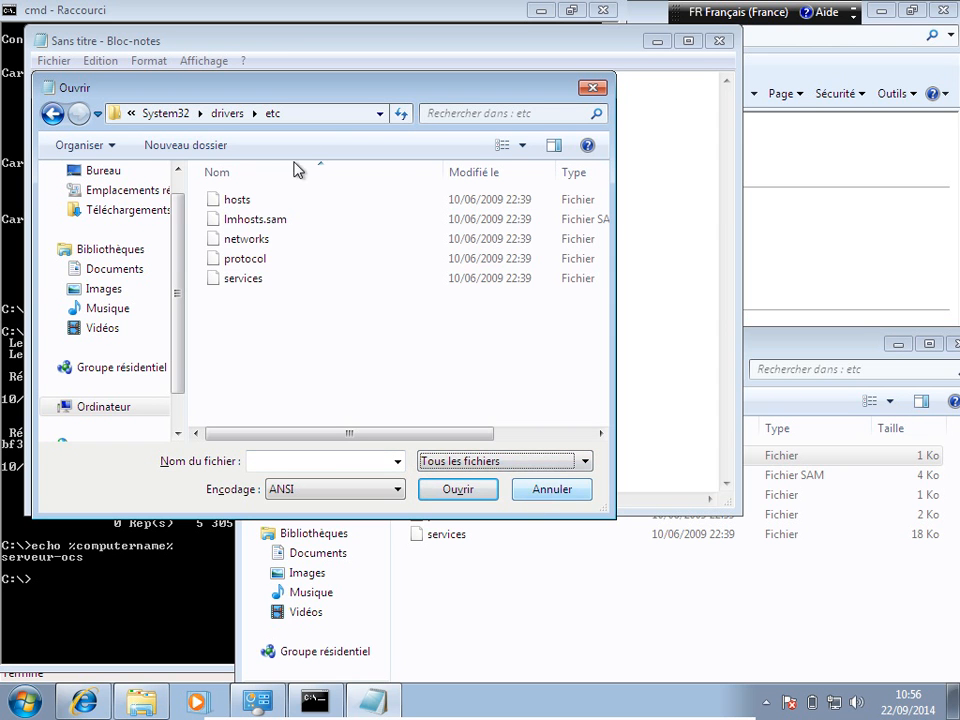
{"action": "double_click", "coordinate": [237, 201]}
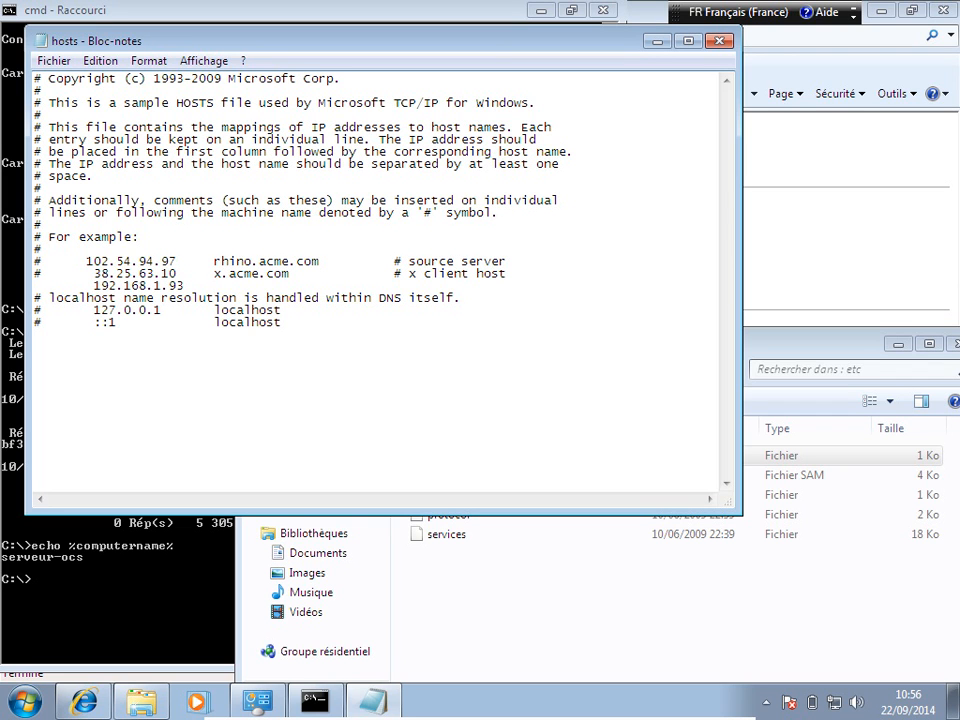
Step: Undo a mistaken path paste and copy the computer name serveur-ocs from the console
{"action": "key", "text": "ctrl+v"}
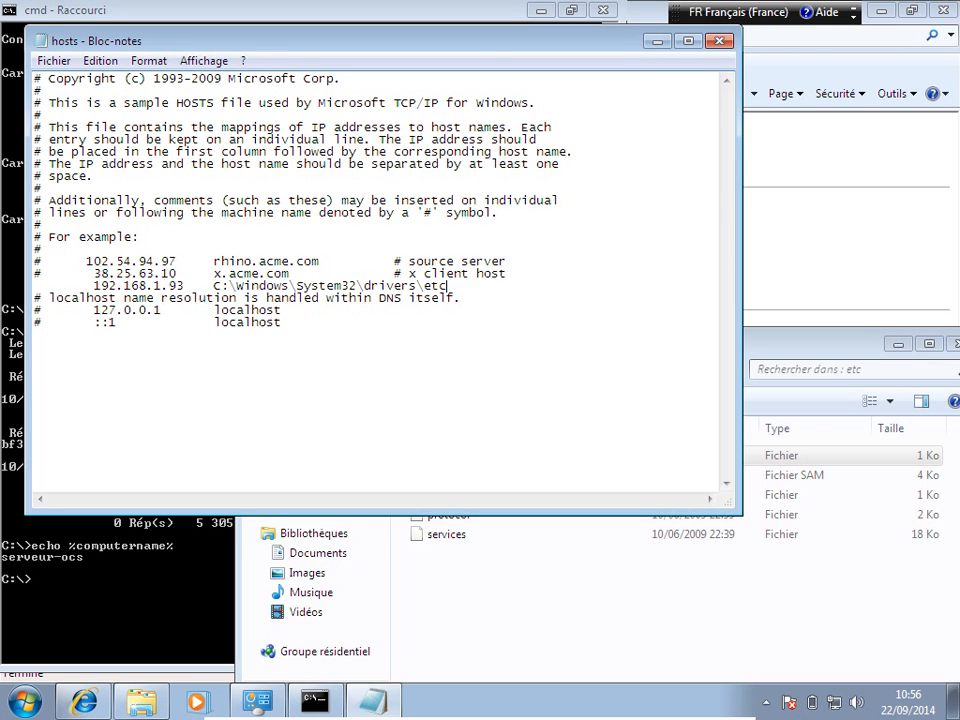
{"action": "key", "text": "BackSpace"}
{"action": "key", "text": "BackSpace"}
{"action": "key", "text": "BackSpace"}
{"action": "key", "text": "BackSpace"}
{"action": "key", "text": "BackSpace"}
{"action": "key", "text": "BackSpace"}
{"action": "key", "text": "BackSpace"}
{"action": "key", "text": "BackSpace"}
{"action": "key", "text": "BackSpace"}
{"action": "key", "text": "BackSpace"}
{"action": "key", "text": "BackSpace"}
{"action": "key", "text": "BackSpace"}
{"action": "key", "text": "BackSpace"}
{"action": "key", "text": "BackSpace"}
{"action": "key", "text": "BackSpace"}
{"action": "key", "text": "BackSpace"}
{"action": "key", "text": "BackSpace"}
{"action": "key", "text": "BackSpace"}
{"action": "key", "text": "BackSpace"}
{"action": "key", "text": "BackSpace"}
{"action": "key", "text": "BackSpace"}
{"action": "key", "text": "BackSpace"}
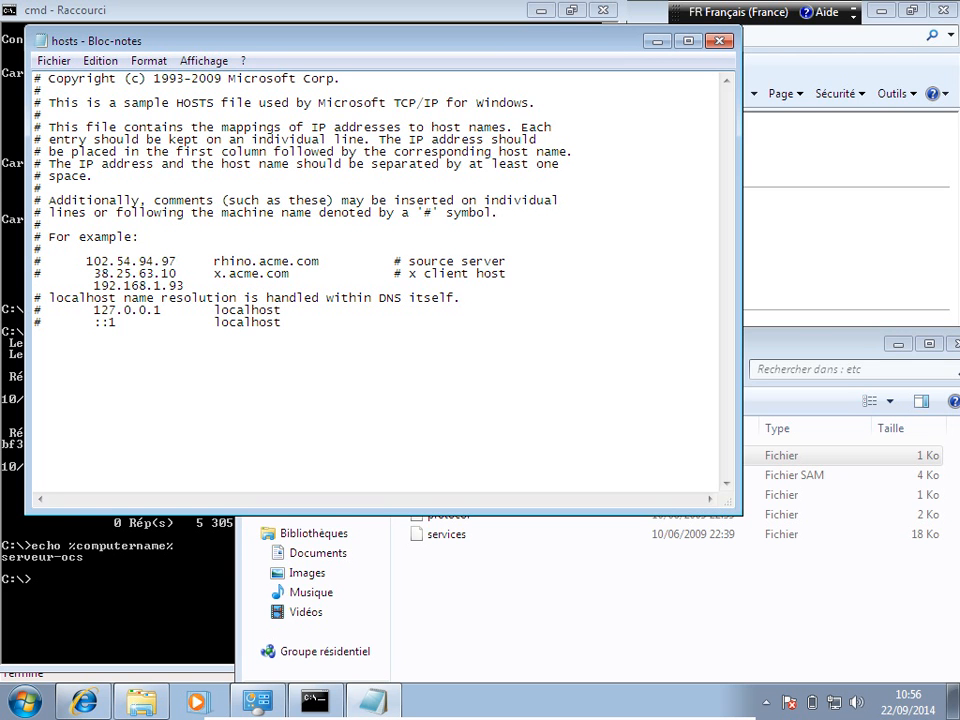
{"action": "left_click", "coordinate": [189, 568]}
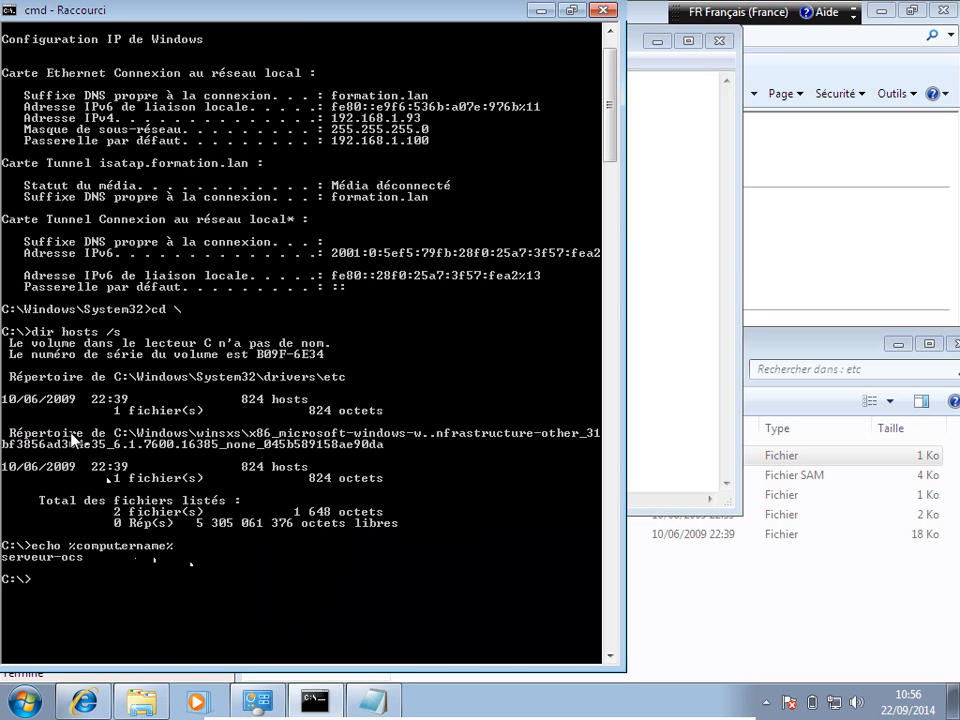
{"action": "left_click", "coordinate": [9, 10]}
{"action": "mouse_move", "coordinate": [110, 164]}
{"action": "left_click", "coordinate": [178, 163]}
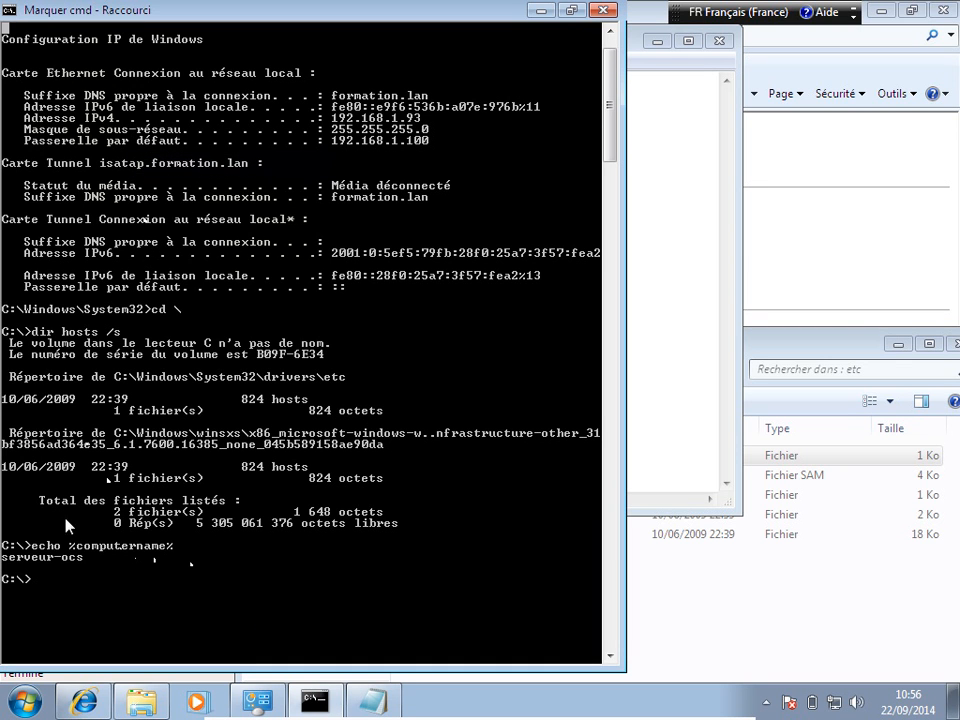
{"action": "left_click_drag", "start_coordinate": [5, 562], "coordinate": [82, 565]}
{"action": "key", "text": "ctrl+c"}
{"action": "key", "text": "Return"}
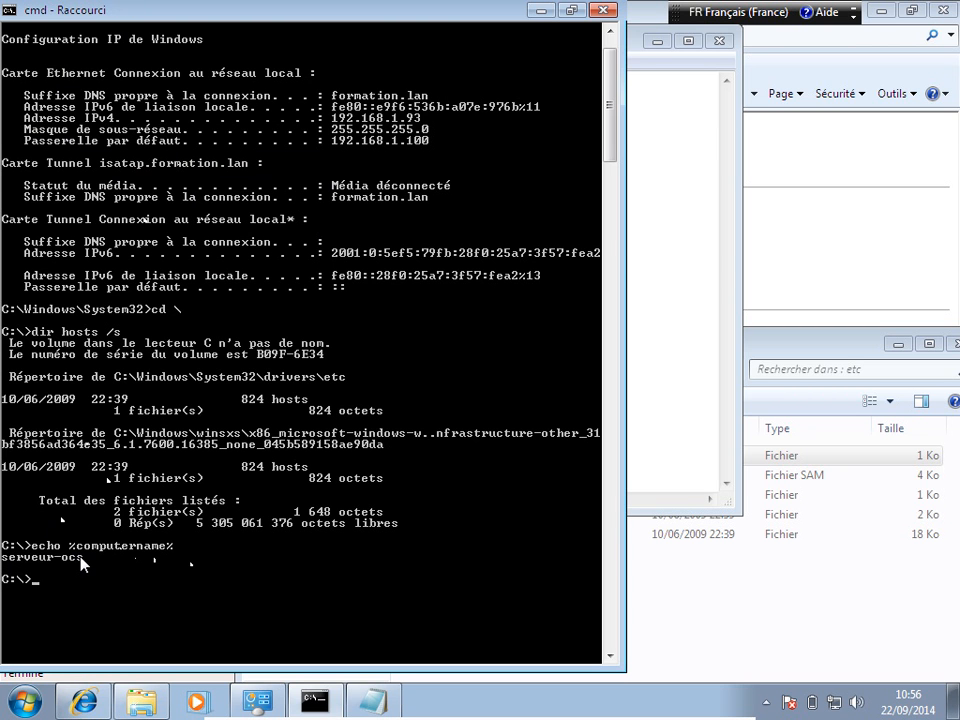
Step: Paste serveur-ocs after 192.168.1.93 in hosts, save the file and close Notepad
{"action": "left_click", "coordinate": [679, 417]}
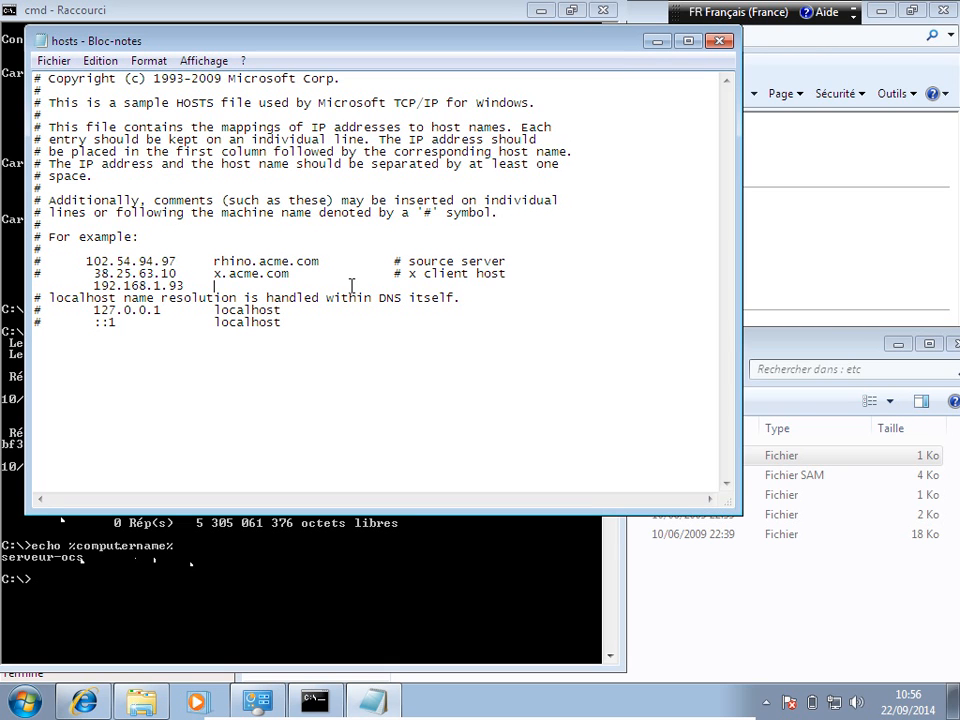
{"action": "key", "text": "ctrl+v"}
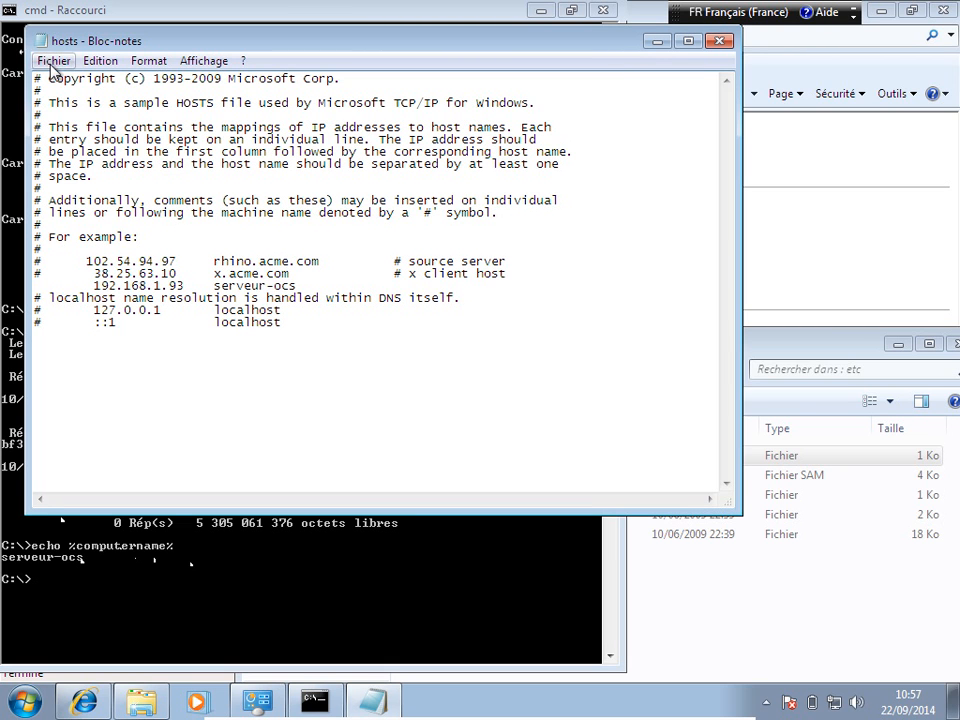
{"action": "left_click", "coordinate": [44, 58]}
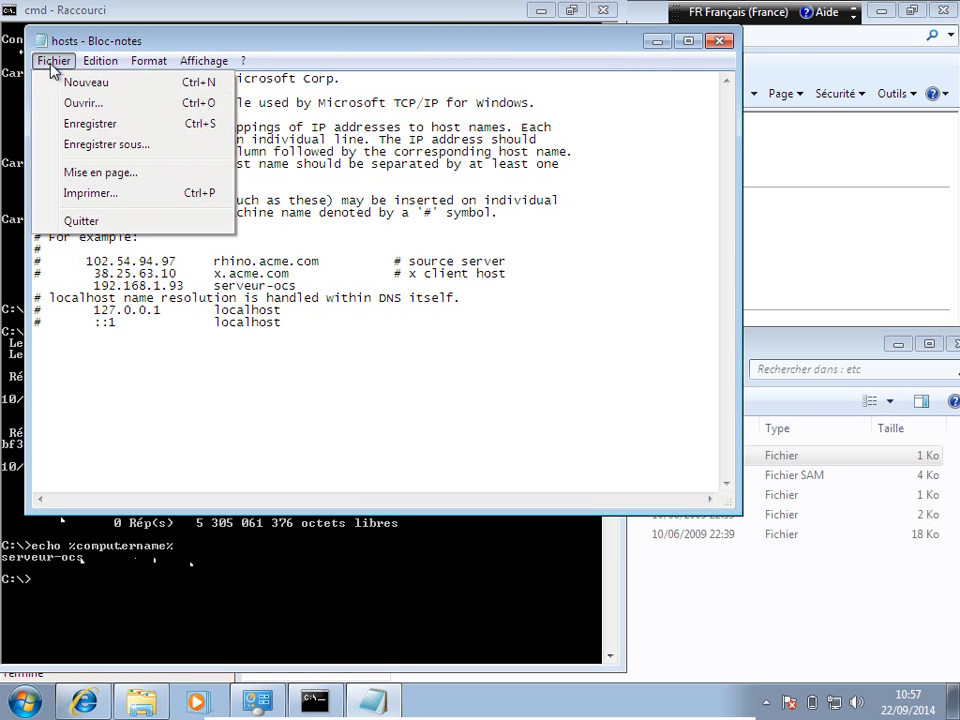
{"action": "left_click", "coordinate": [75, 124]}
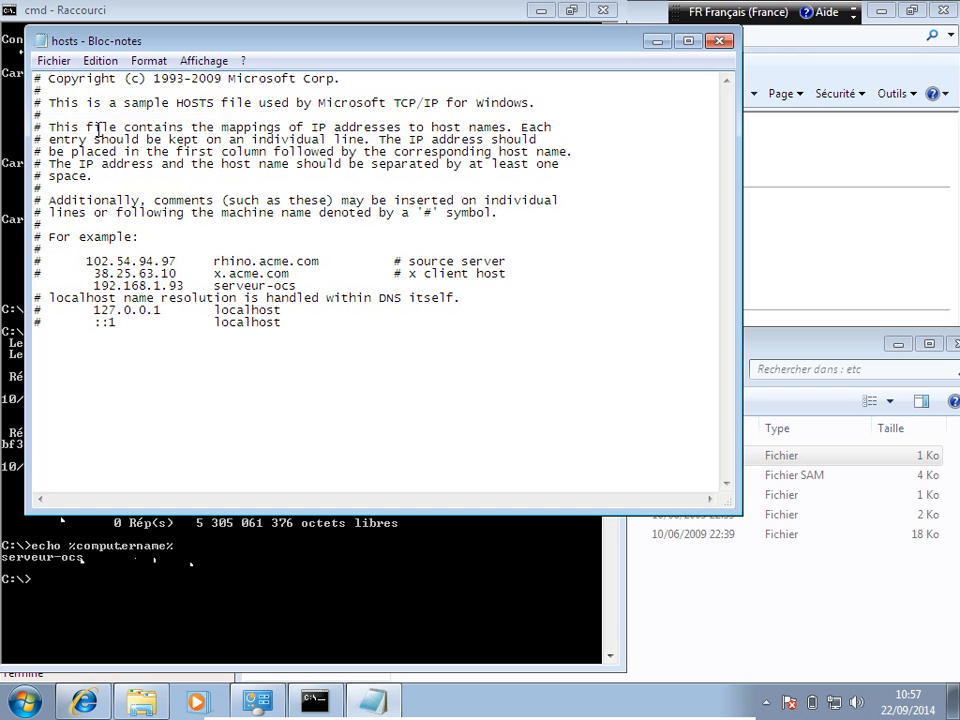
{"action": "left_click", "coordinate": [717, 43]}
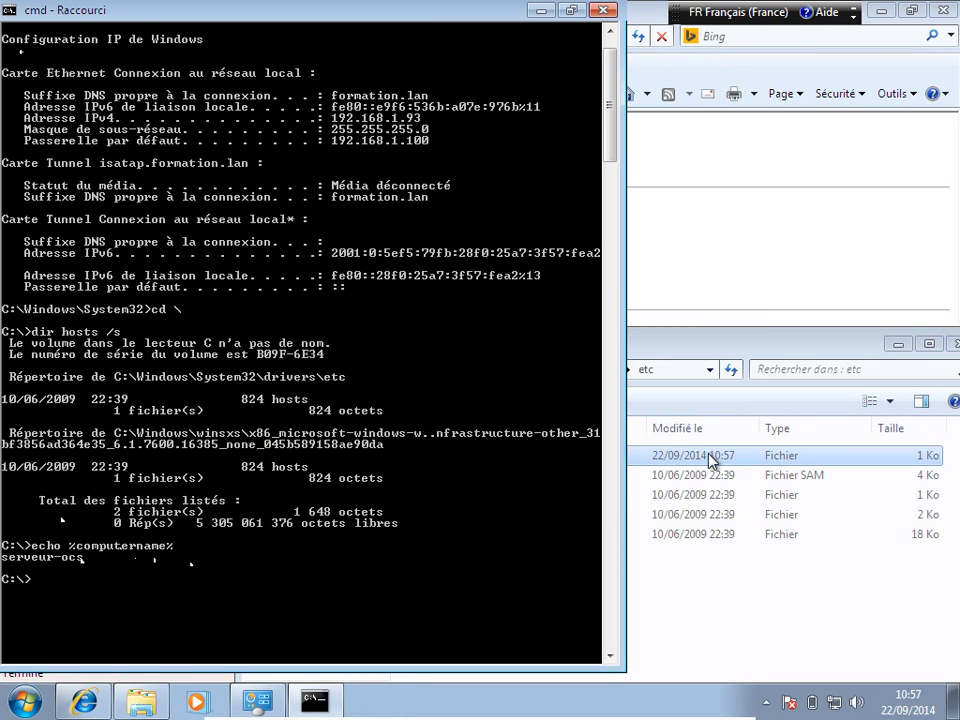
Step: Reopen hosts from the etc folder in Bloc-notes to verify the entry, then close it
{"action": "left_click", "coordinate": [711, 454]}
{"action": "double_click", "coordinate": [457, 454]}
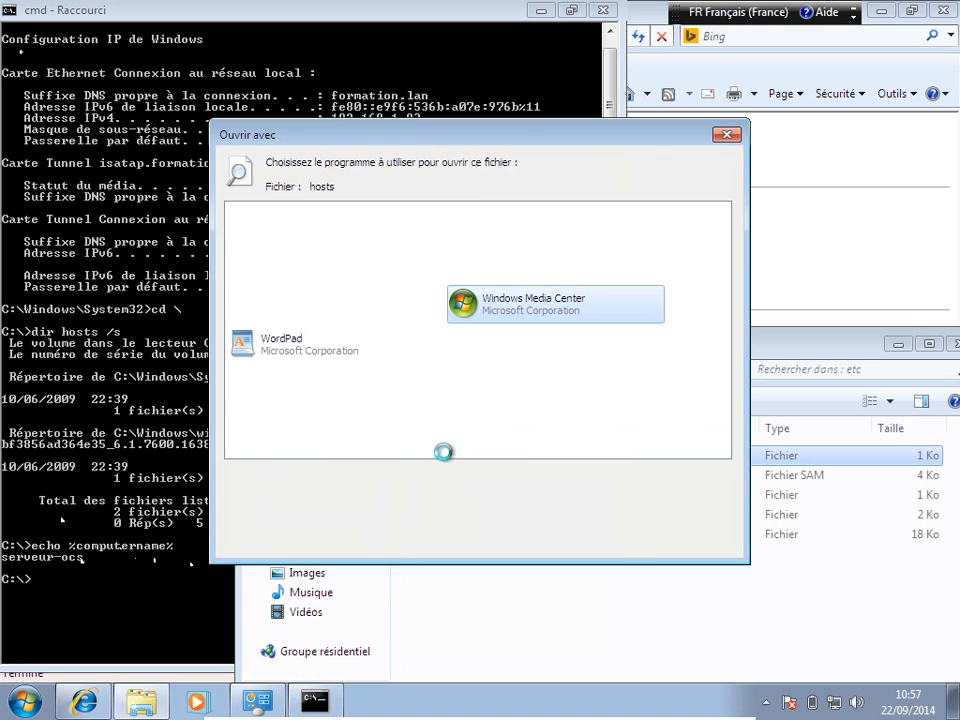
{"action": "double_click", "coordinate": [250, 222]}
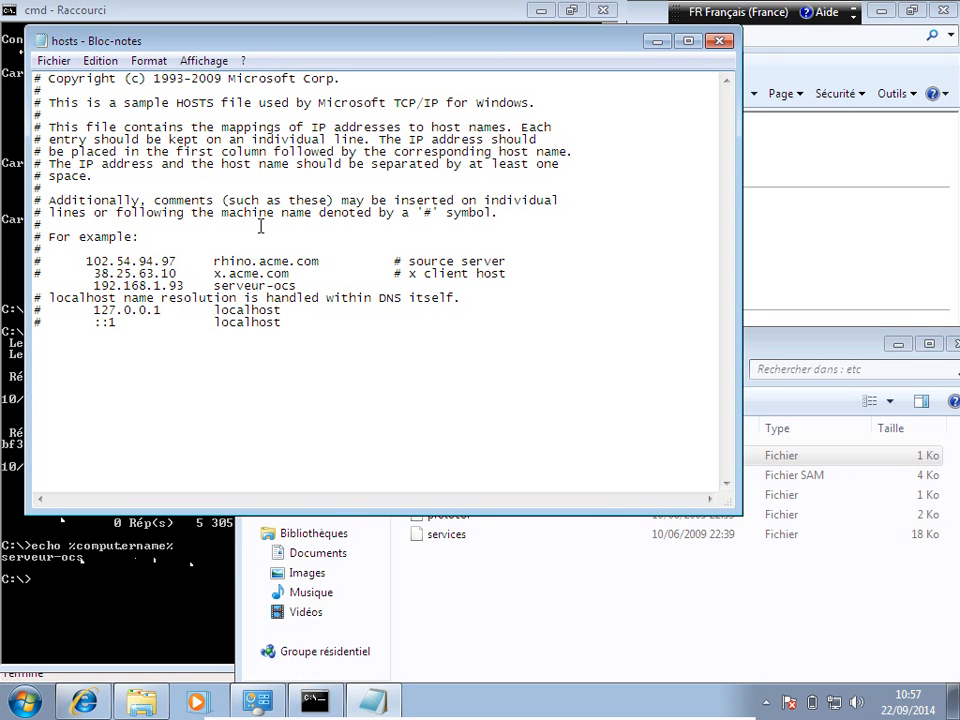
{"action": "left_click", "coordinate": [719, 41]}
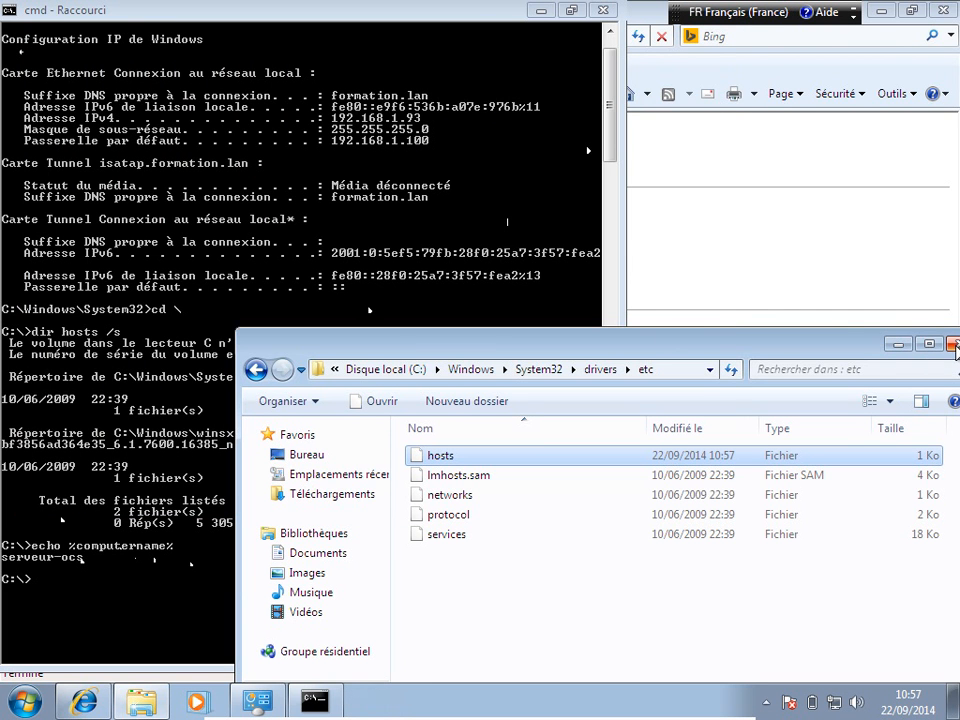
Step: Edit the recalled dir command into dir httpd-xampp.conf /s and run it on drive C
{"action": "left_click", "coordinate": [205, 236]}
{"action": "key", "text": "Up"}
{"action": "key", "text": "Up"}
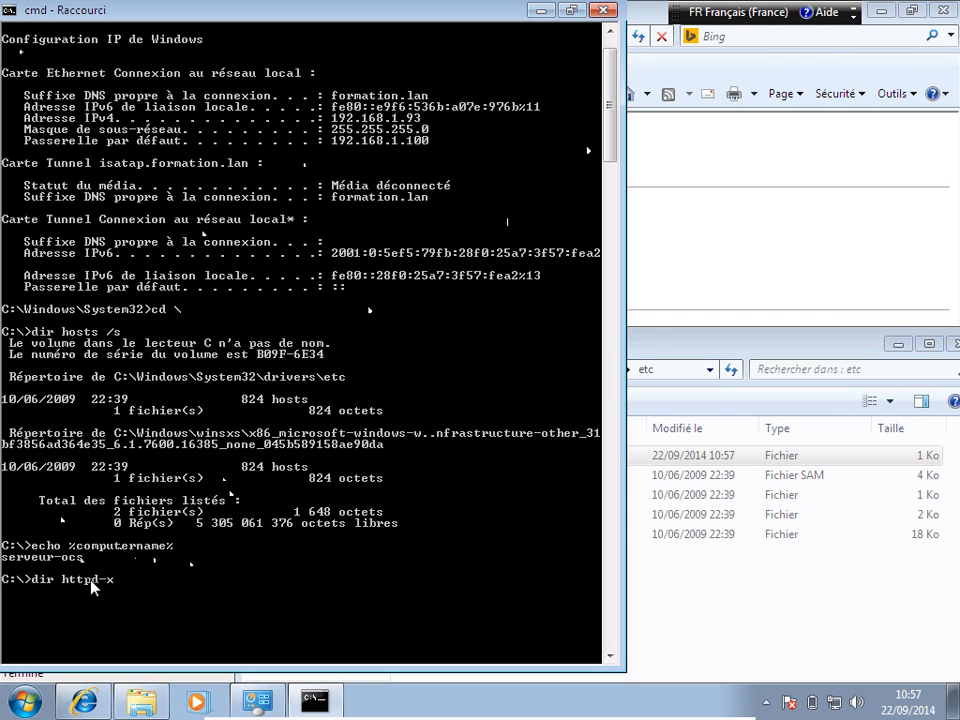
{"action": "type", "text": ".conf /s"}
{"action": "key", "text": "Return"}
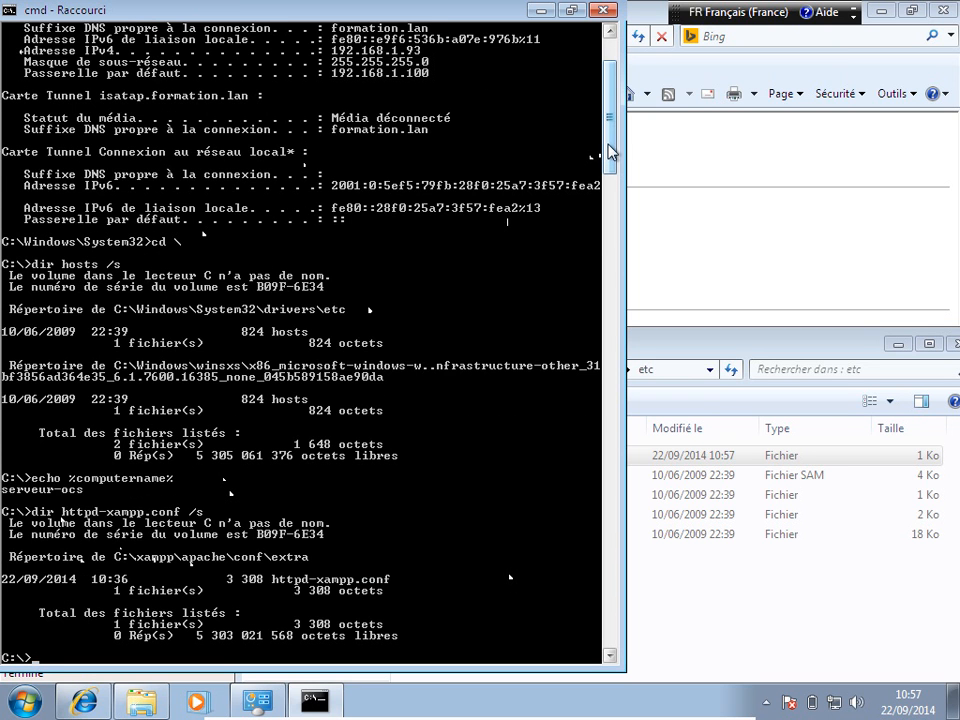
{"action": "left_click_drag", "start_coordinate": [612, 152], "coordinate": [615, 193]}
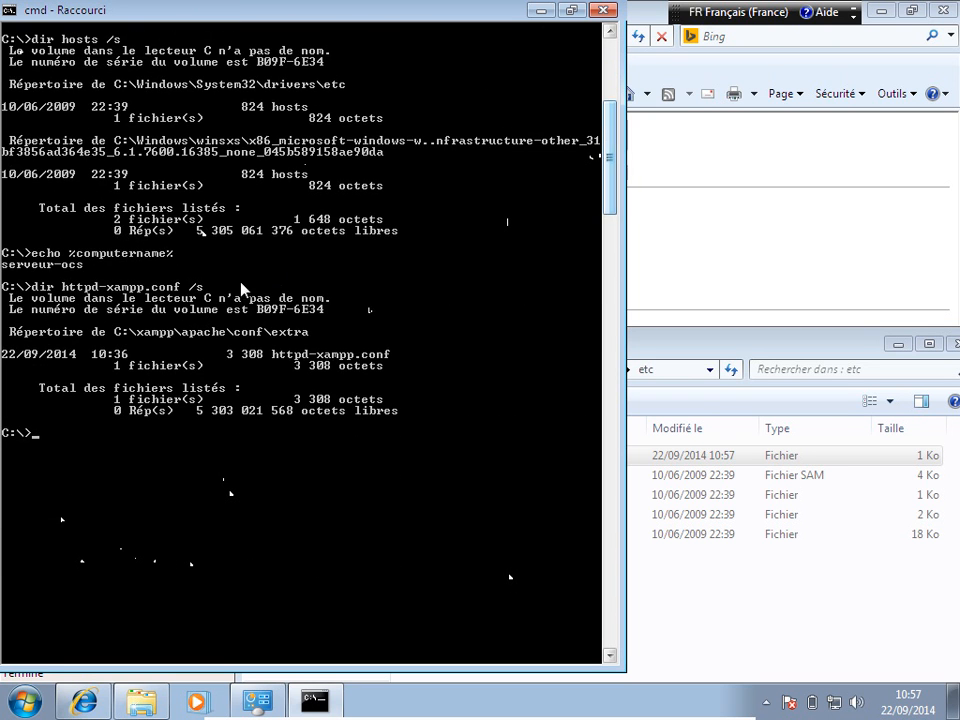
Step: Mark and copy the folder path C:\xampp\apache\conf\extra from the search results
{"action": "left_click", "coordinate": [10, 12]}
{"action": "mouse_move", "coordinate": [60, 163]}
{"action": "left_click", "coordinate": [192, 165]}
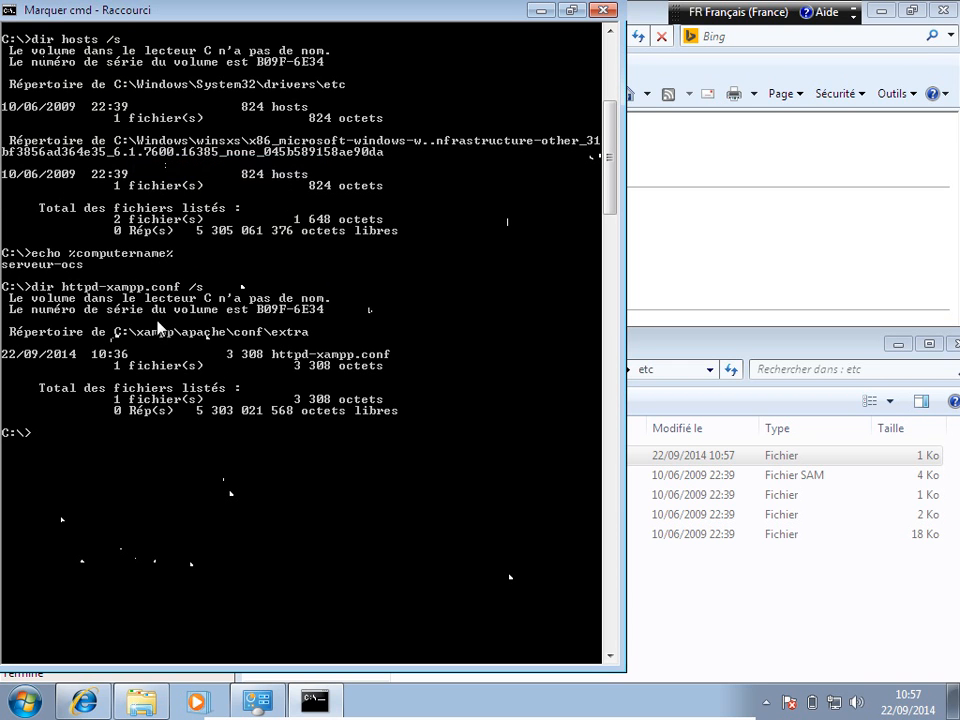
{"action": "left_click_drag", "start_coordinate": [112, 333], "coordinate": [309, 340]}
{"action": "key", "text": "ctrl+c"}
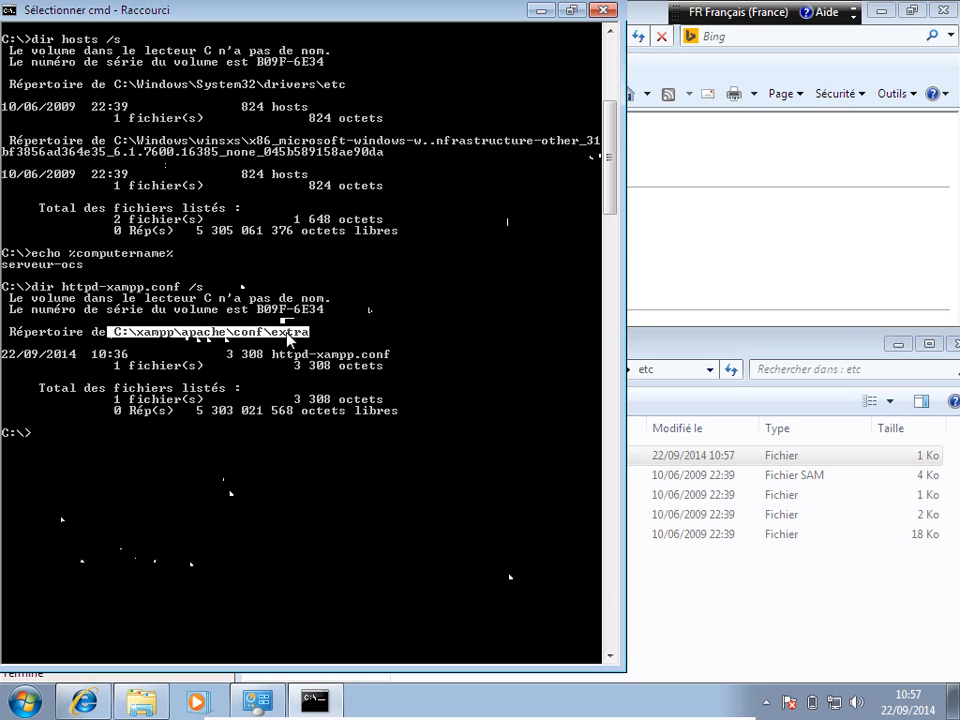
{"action": "right_click", "coordinate": [290, 340]}
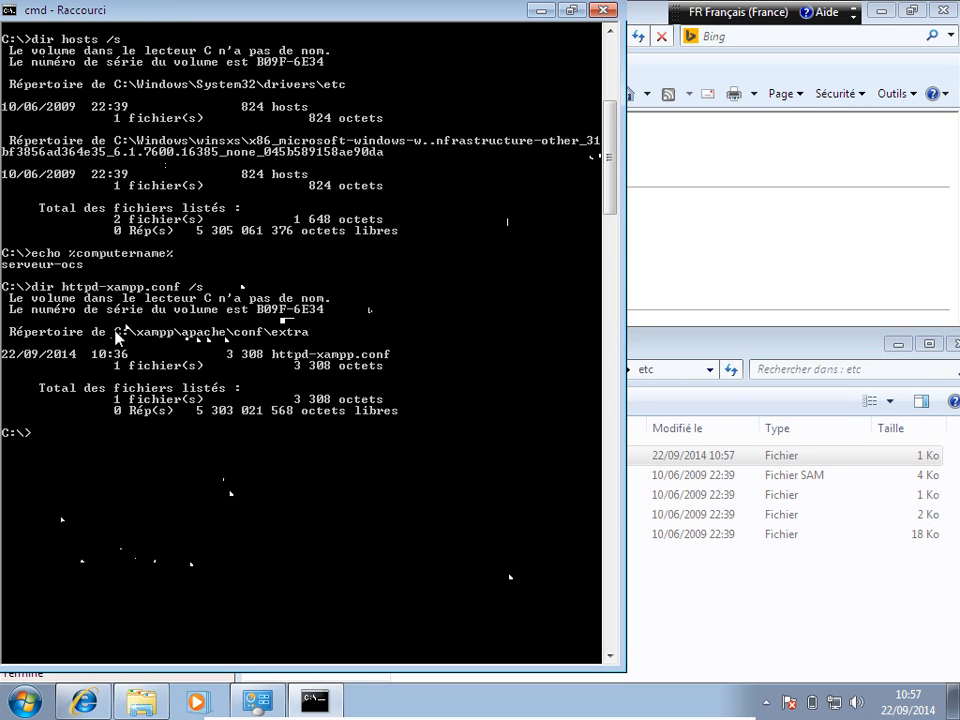
{"action": "left_click", "coordinate": [10, 12]}
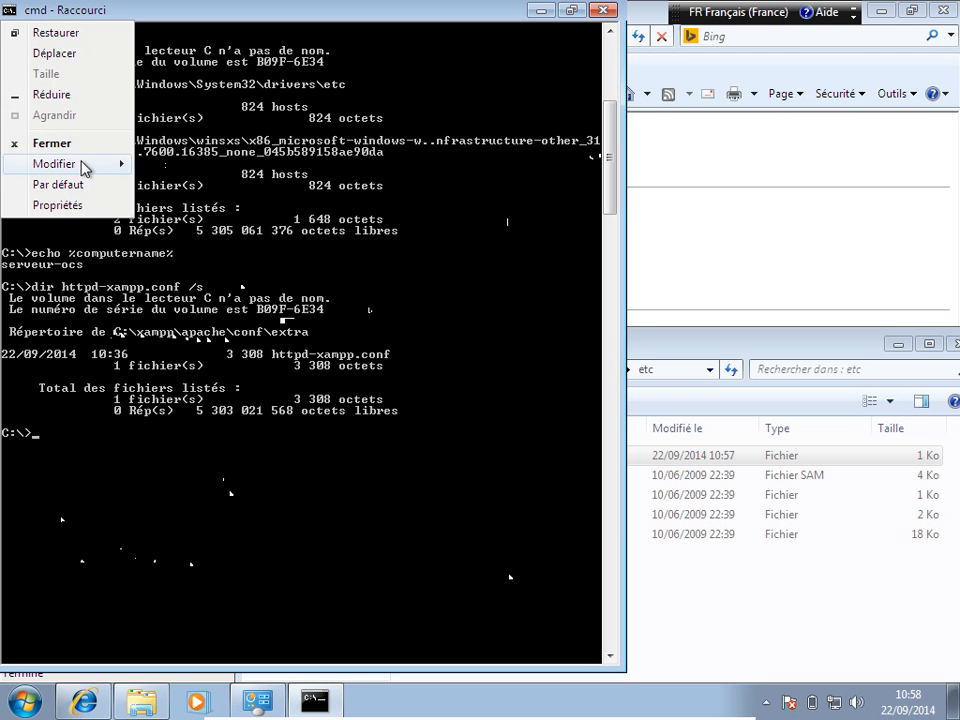
{"action": "mouse_move", "coordinate": [86, 166]}
{"action": "left_click", "coordinate": [177, 168]}
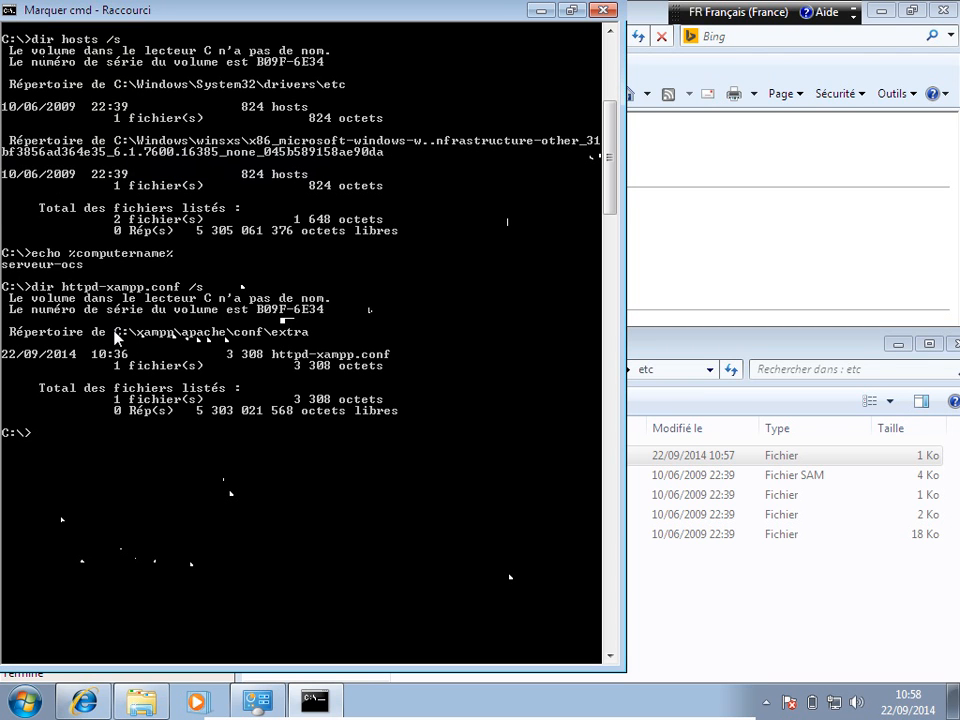
{"action": "left_click_drag", "start_coordinate": [115, 336], "coordinate": [305, 340]}
{"action": "key", "text": "Return"}
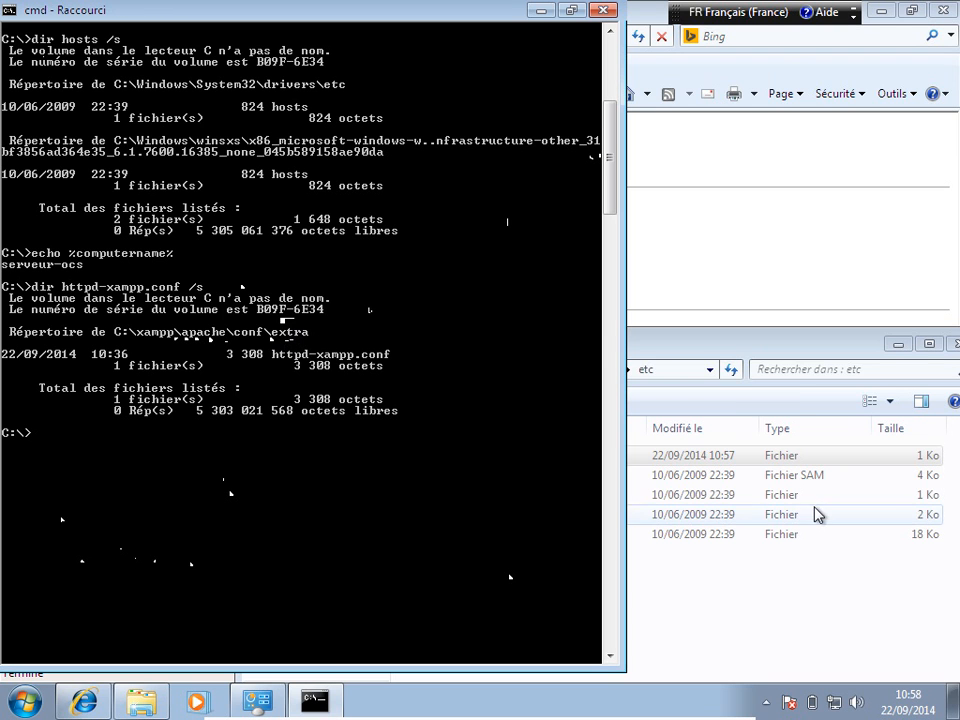
{"action": "left_click", "coordinate": [735, 467]}
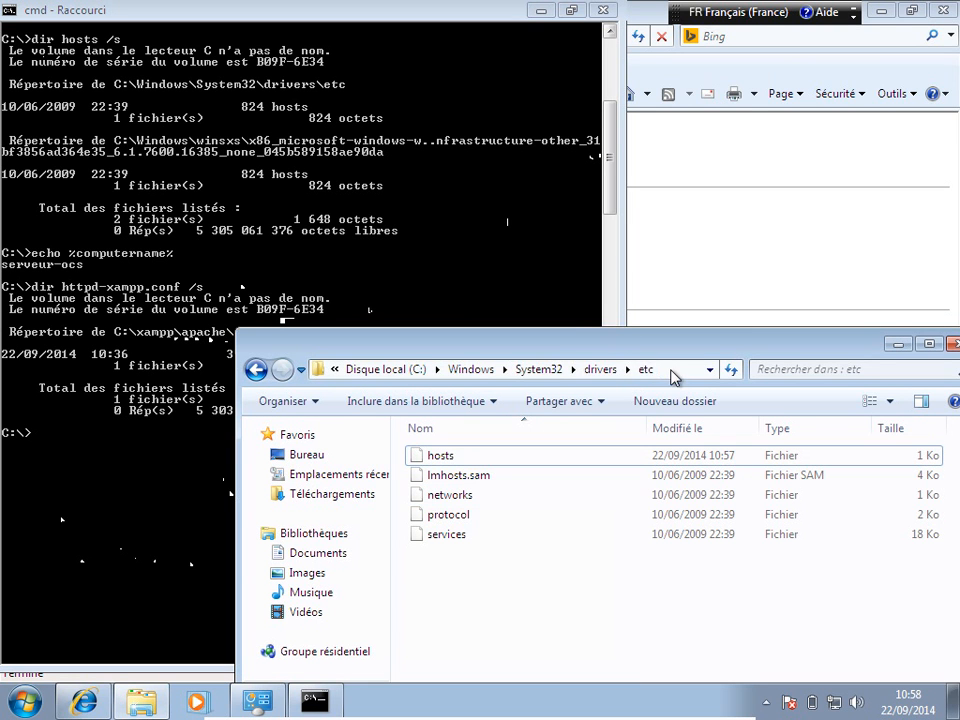
Step: Go to C:\xampp\apache\conf\extra by pasting the path into the Explorer address bar
{"action": "left_click", "coordinate": [672, 370]}
{"action": "key", "text": "ctrl+v"}
{"action": "key", "text": "Return"}
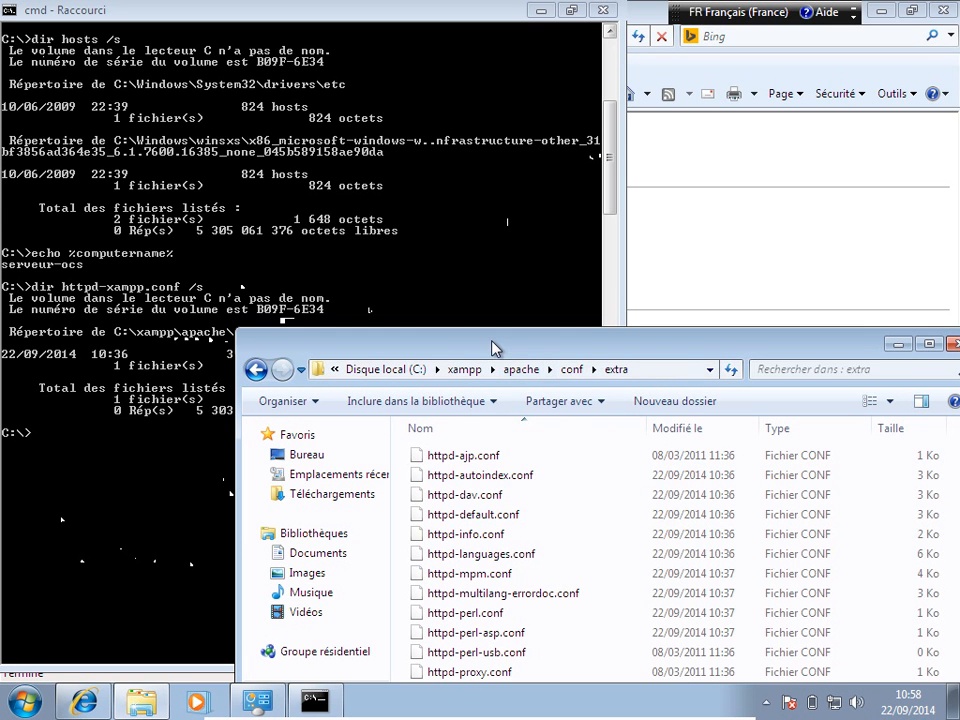
{"action": "left_click_drag", "start_coordinate": [493, 345], "coordinate": [461, 153]}
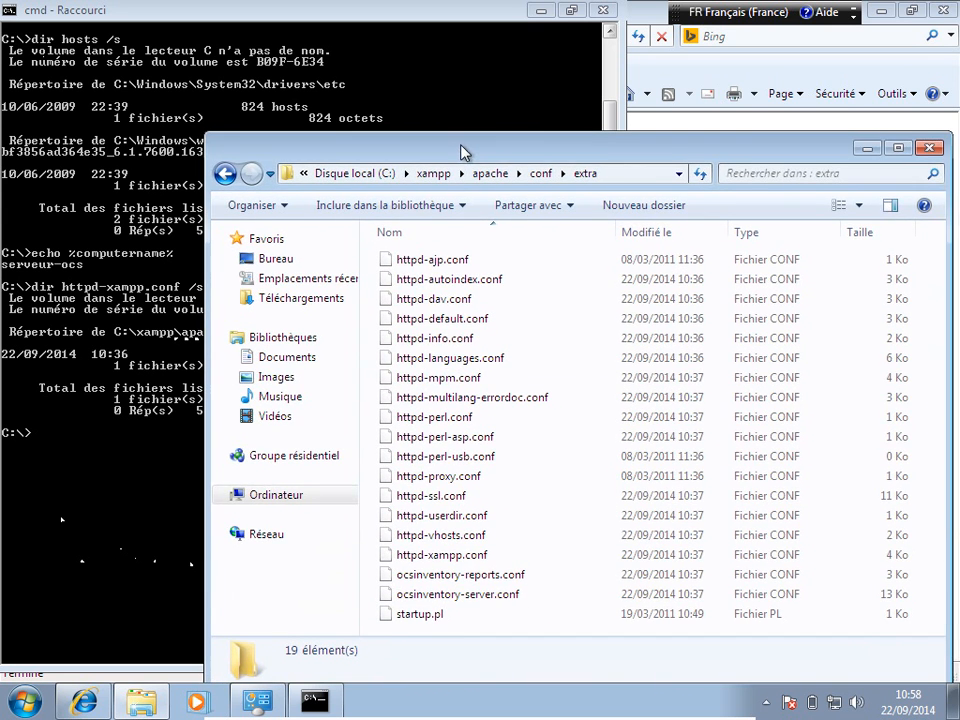
Step: Select httpd-xampp.conf, then search the Start menu for 'bloc' to find Bloc-notes
{"action": "left_click", "coordinate": [432, 562]}
{"action": "right_click", "coordinate": [432, 564]}
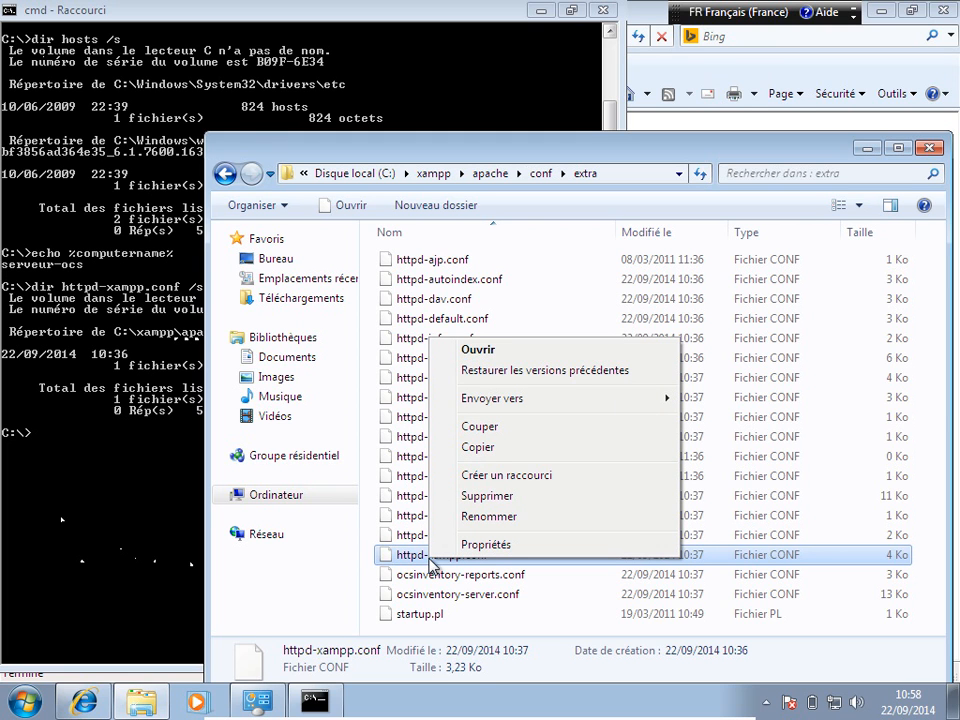
{"action": "left_click", "coordinate": [27, 704]}
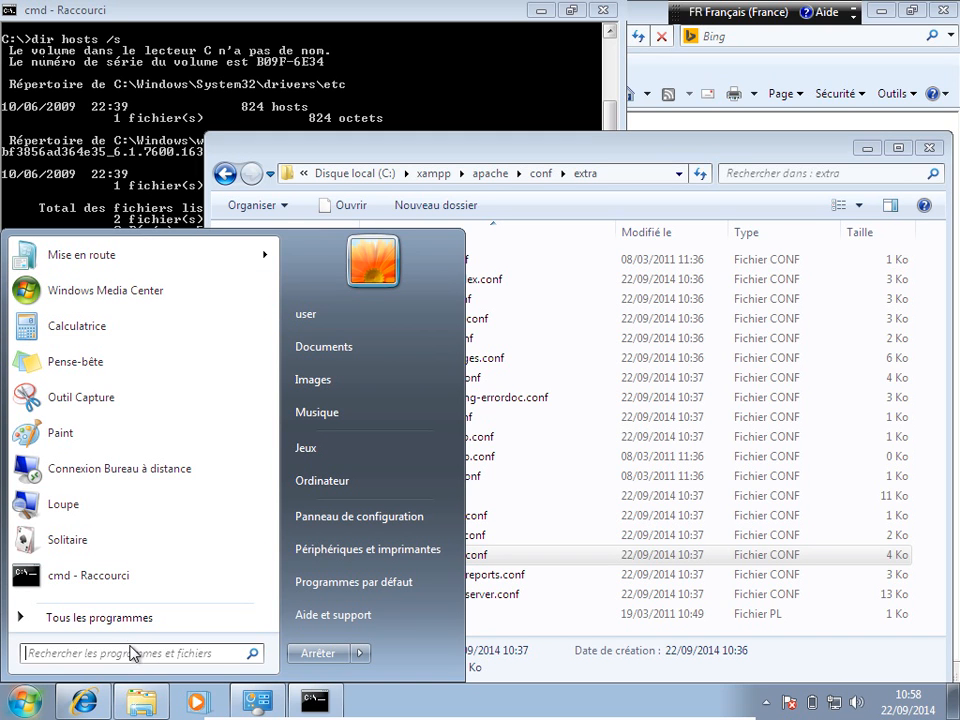
{"action": "type", "text": "bloc"}
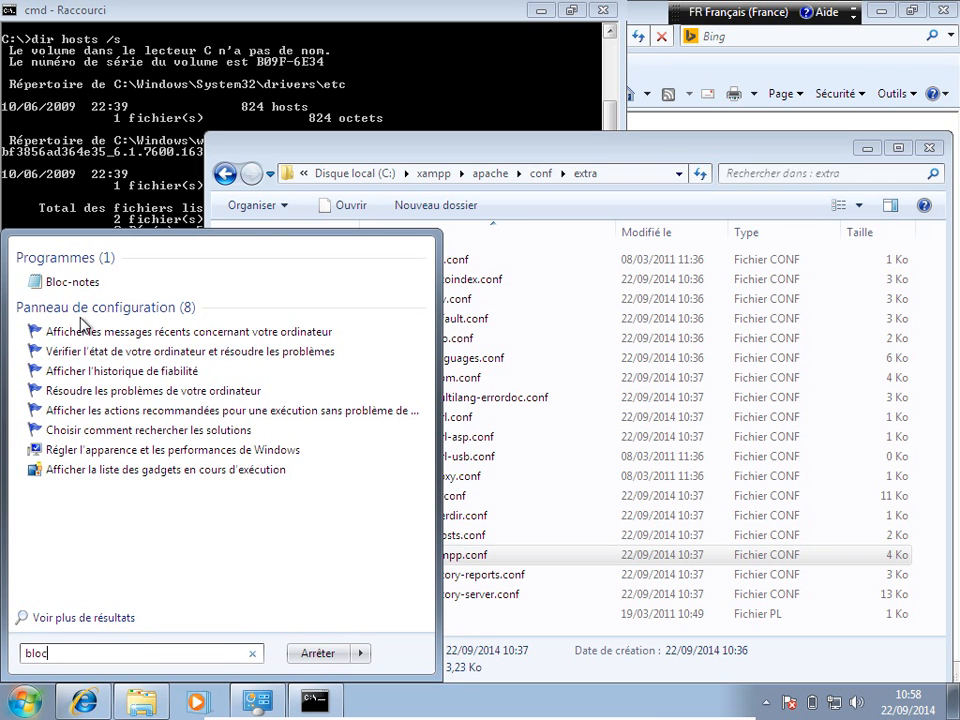
Step: Launch Bloc-notes as administrator
{"action": "right_click", "coordinate": [77, 286]}
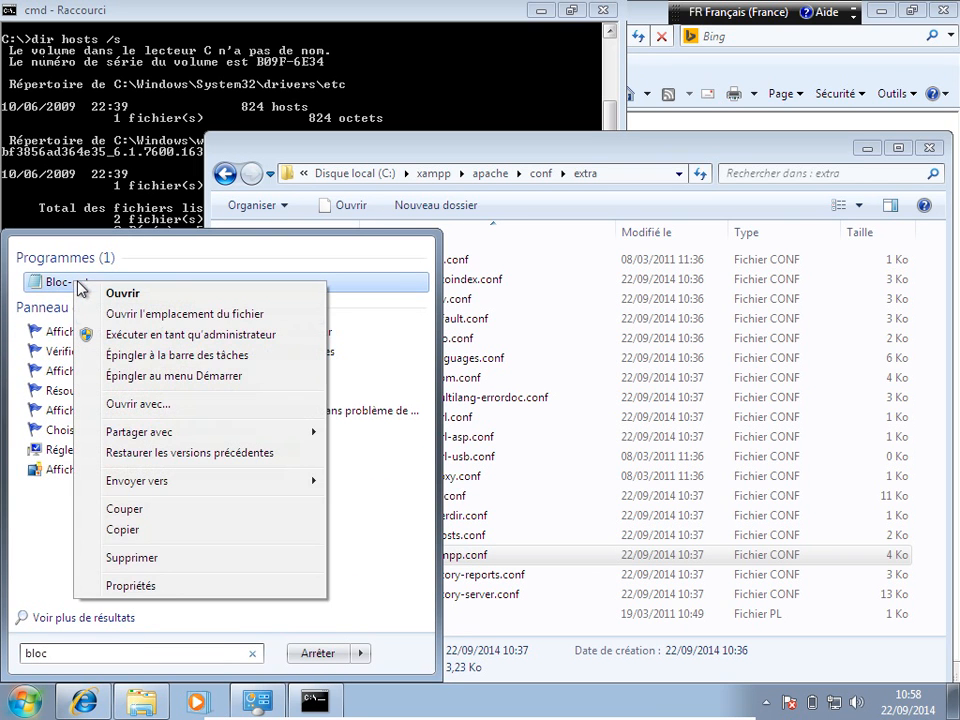
{"action": "left_click", "coordinate": [190, 339]}
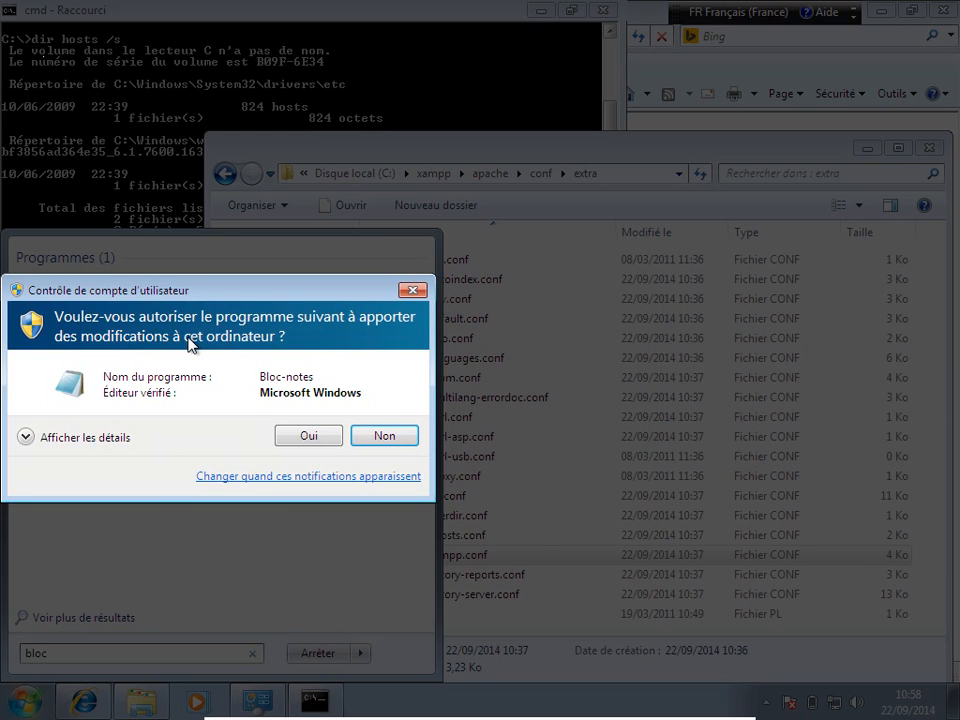
{"action": "left_click", "coordinate": [303, 435]}
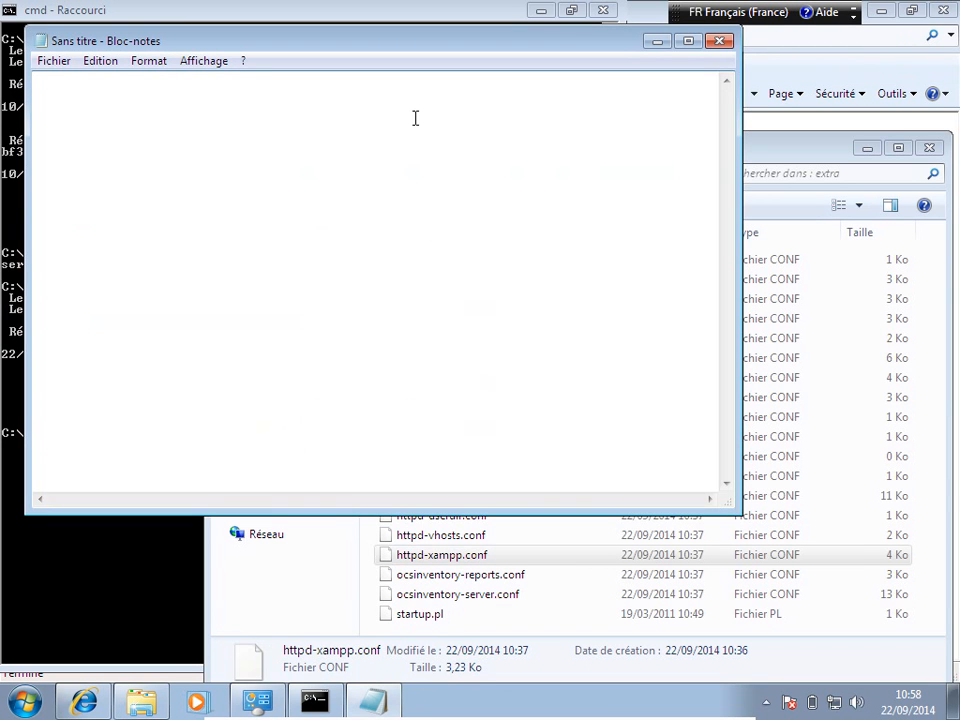
Step: Open httpd-xampp.conf from the xampp extra folder with the file type set to Tous les fichiers
{"action": "key", "text": "ctrl+o"}
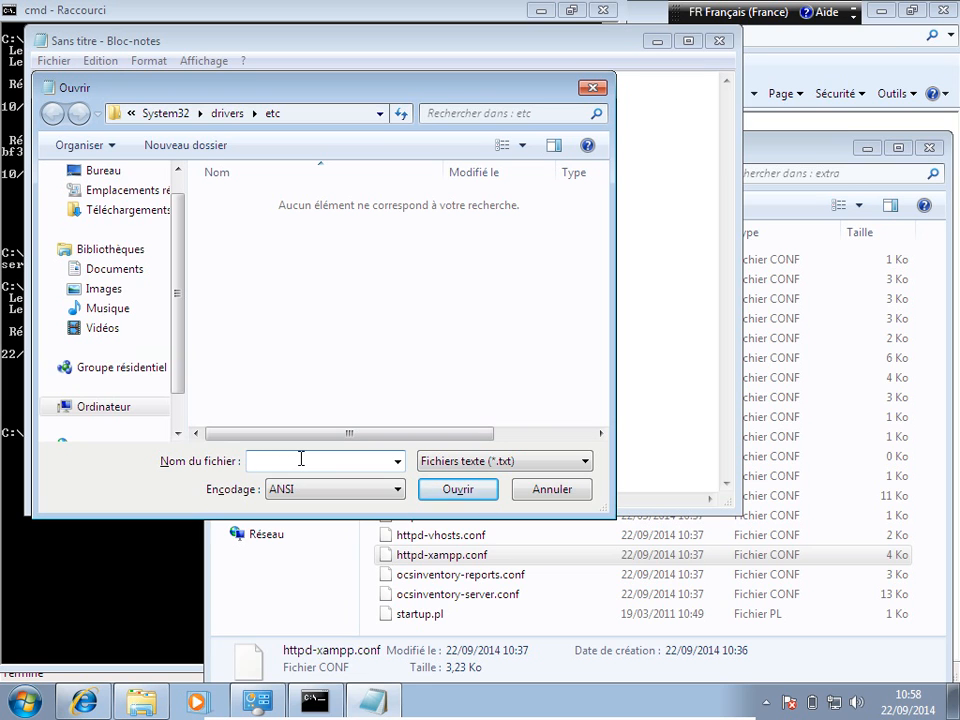
{"action": "key", "text": "ctrl+v"}
{"action": "key", "text": "Return"}
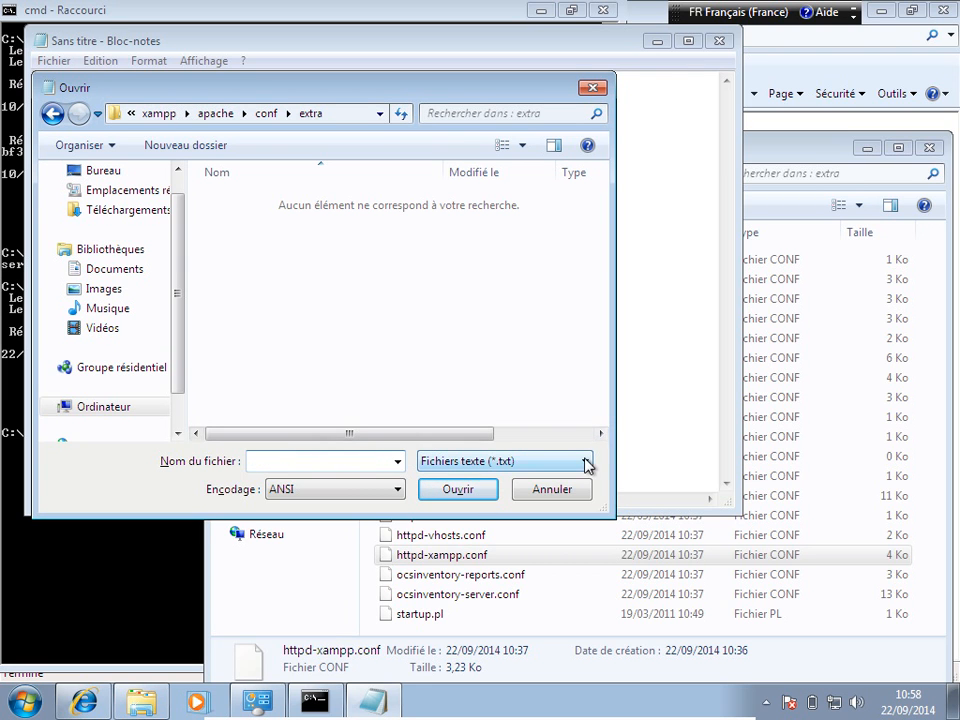
{"action": "left_click", "coordinate": [586, 462]}
{"action": "left_click", "coordinate": [533, 495]}
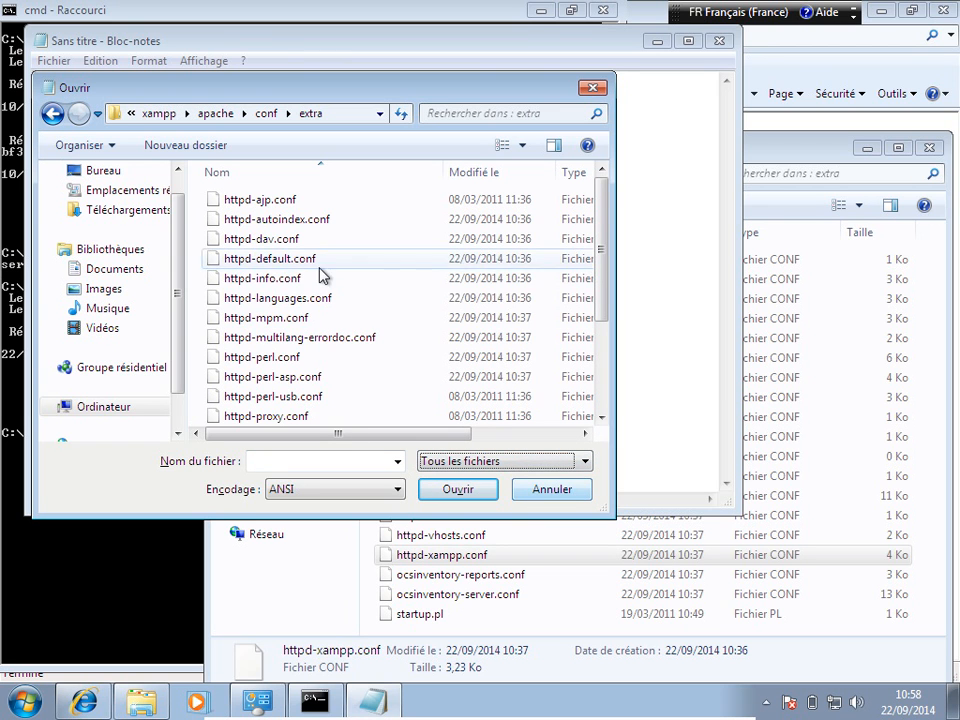
{"action": "left_click", "coordinate": [259, 302]}
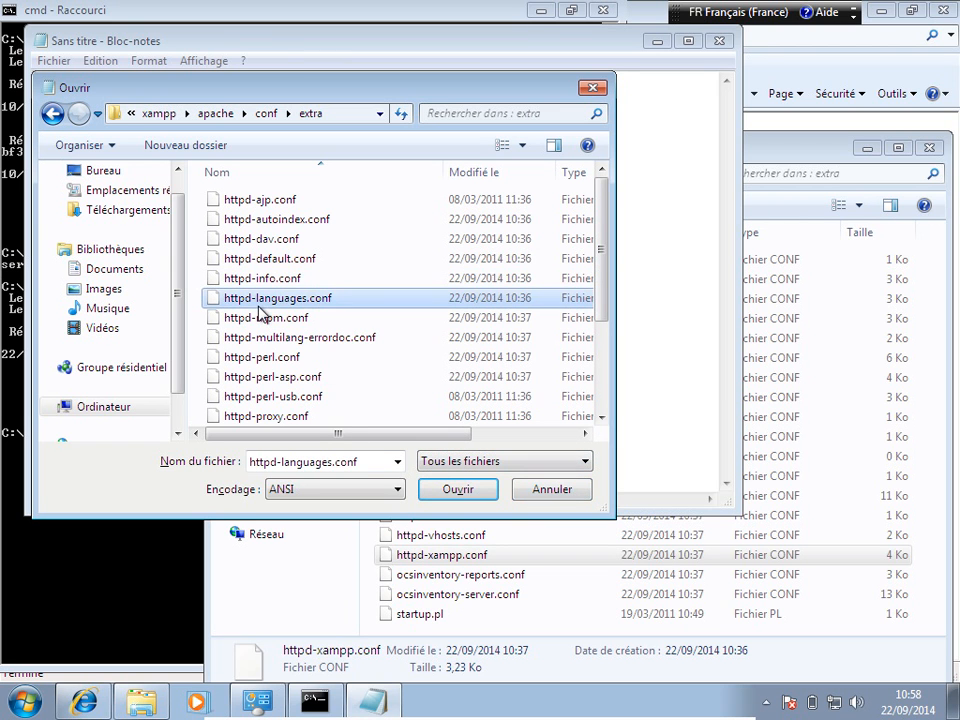
{"action": "scroll", "coordinate": [262, 313], "scroll_direction": "down", "scroll_amount": 3}
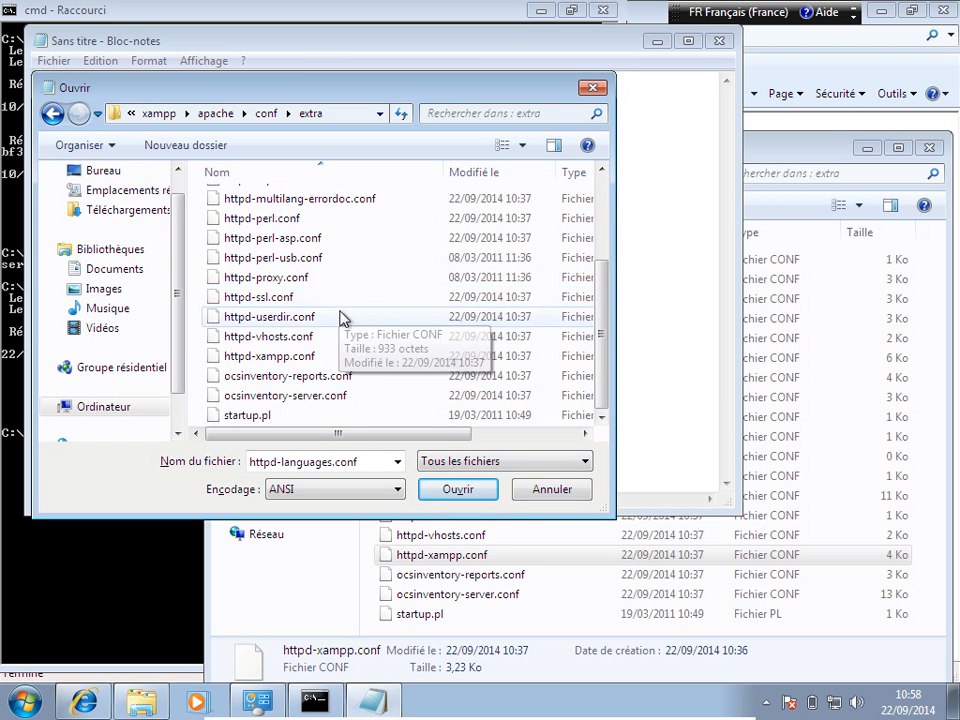
{"action": "left_click", "coordinate": [299, 359]}
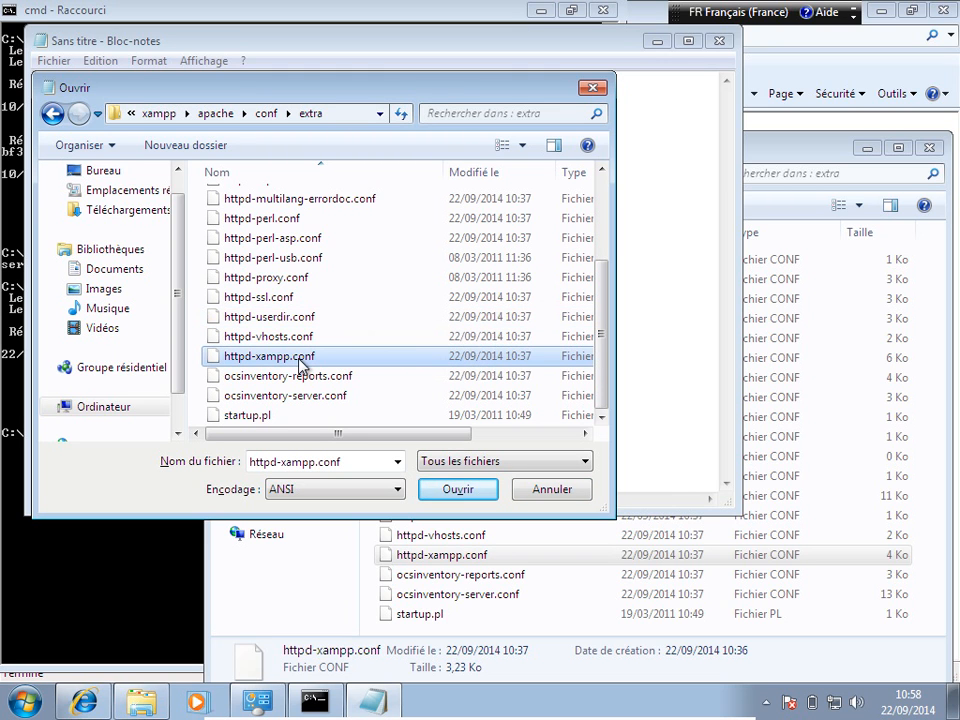
{"action": "left_click", "coordinate": [455, 489]}
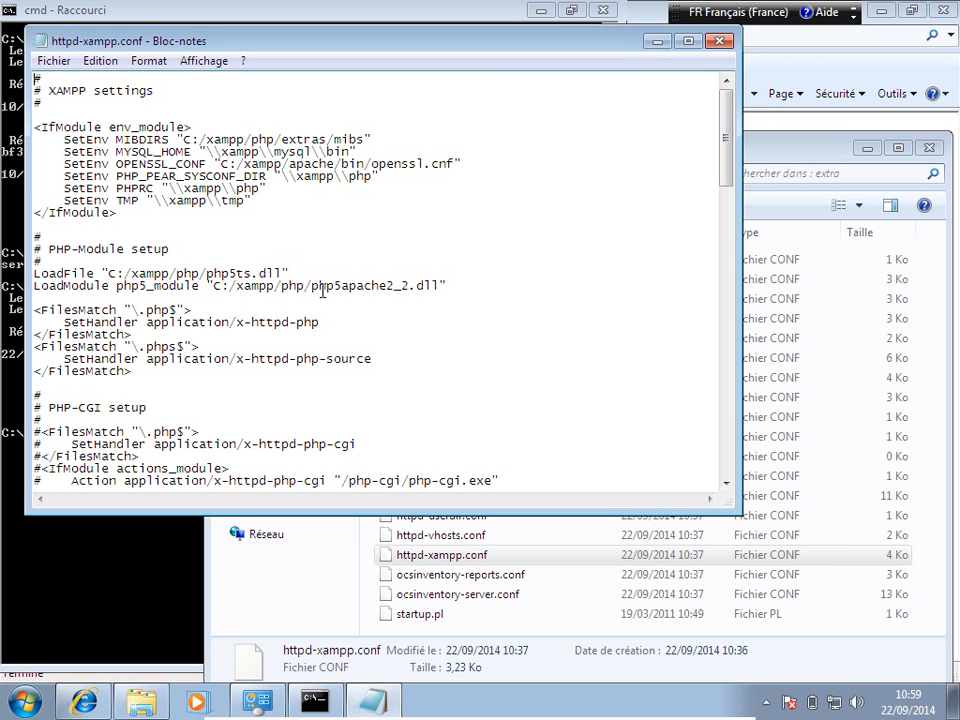
{"action": "left_click", "coordinate": [98, 61]}
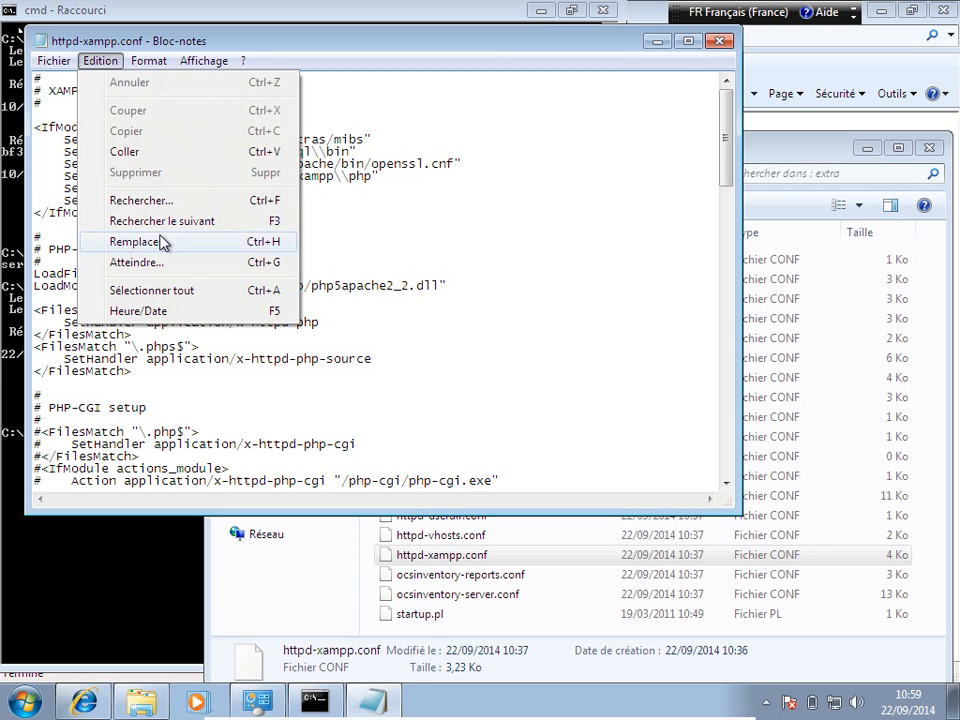
{"action": "left_click", "coordinate": [178, 201]}
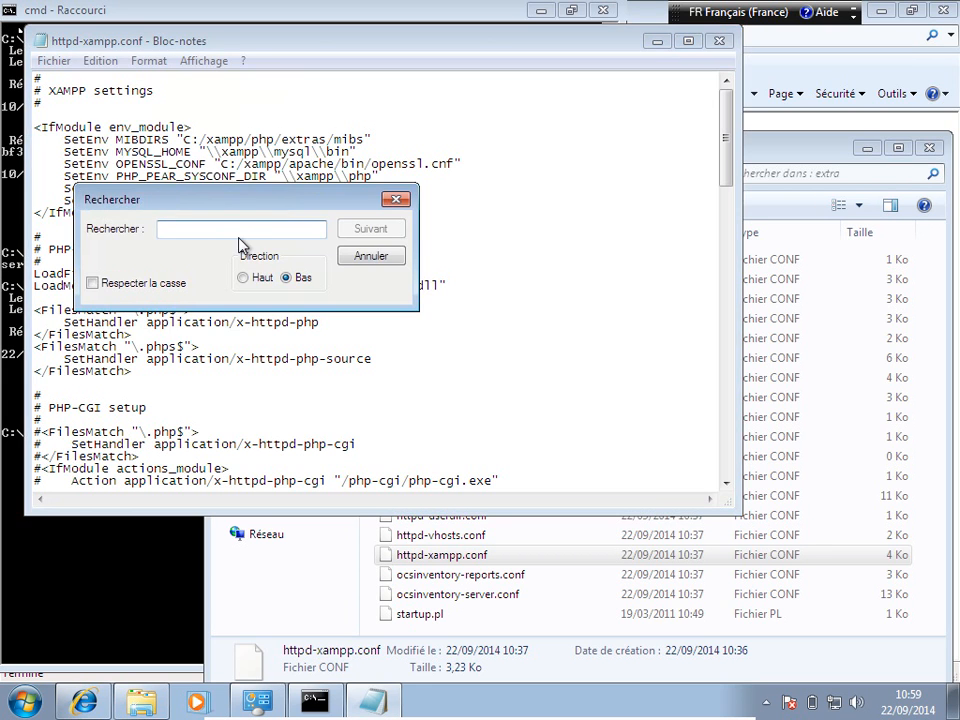
{"action": "type", "text": "Deny All"}
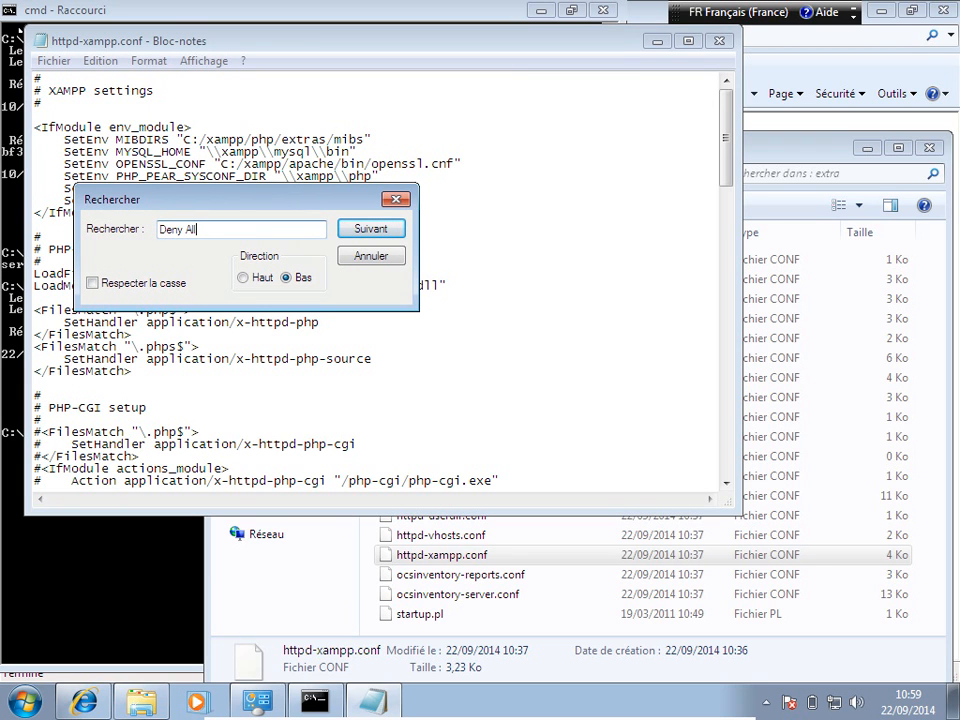
{"action": "left_click", "coordinate": [392, 230]}
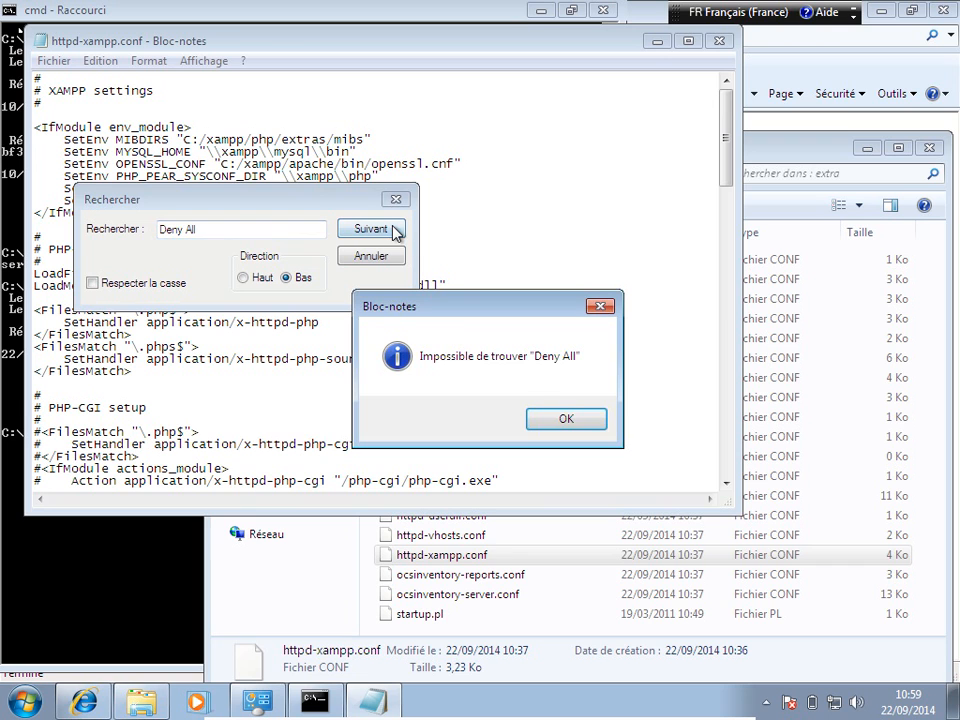
{"action": "left_click", "coordinate": [564, 418]}
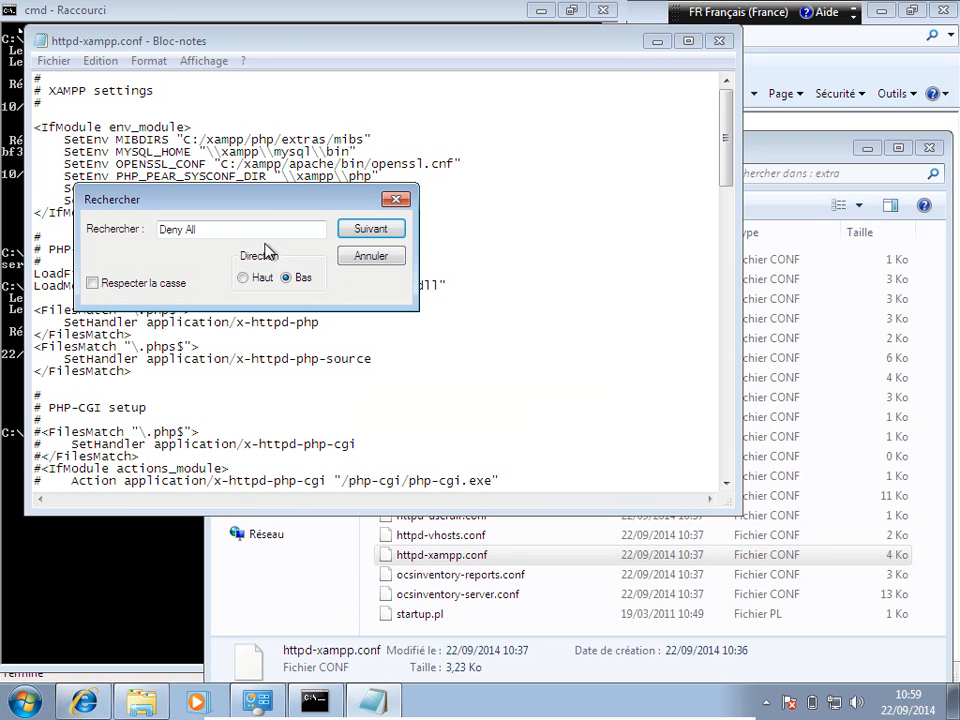
{"action": "left_click", "coordinate": [218, 232]}
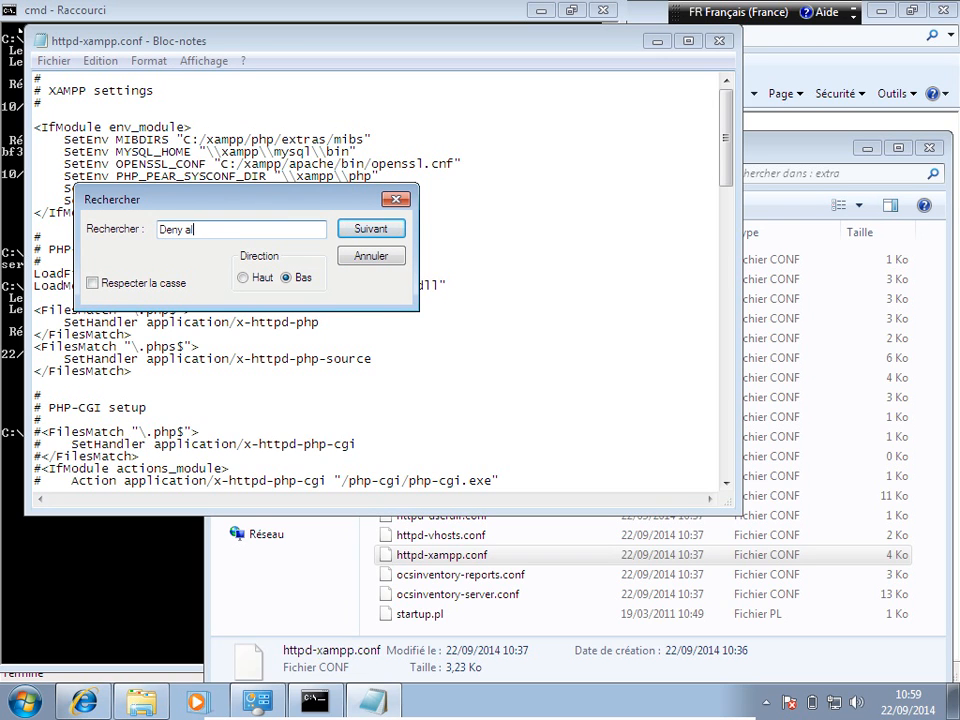
{"action": "left_click", "coordinate": [383, 229]}
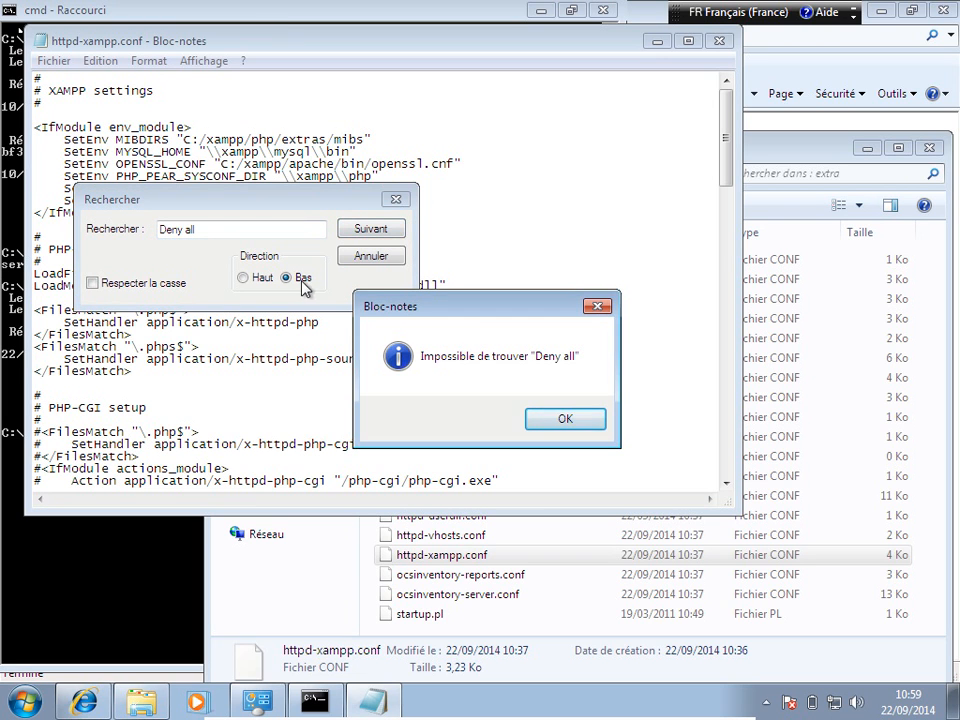
{"action": "left_click", "coordinate": [555, 421]}
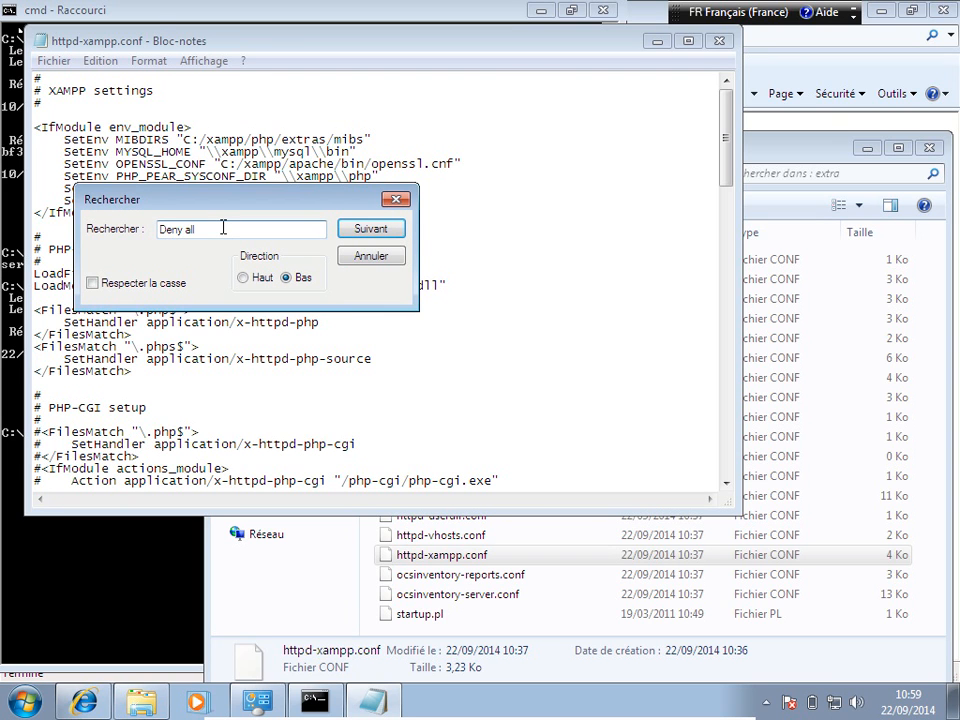
{"action": "key", "text": "BackSpace"}
{"action": "key", "text": "BackSpace"}
{"action": "type", "text": "de"}
{"action": "left_click", "coordinate": [380, 233]}
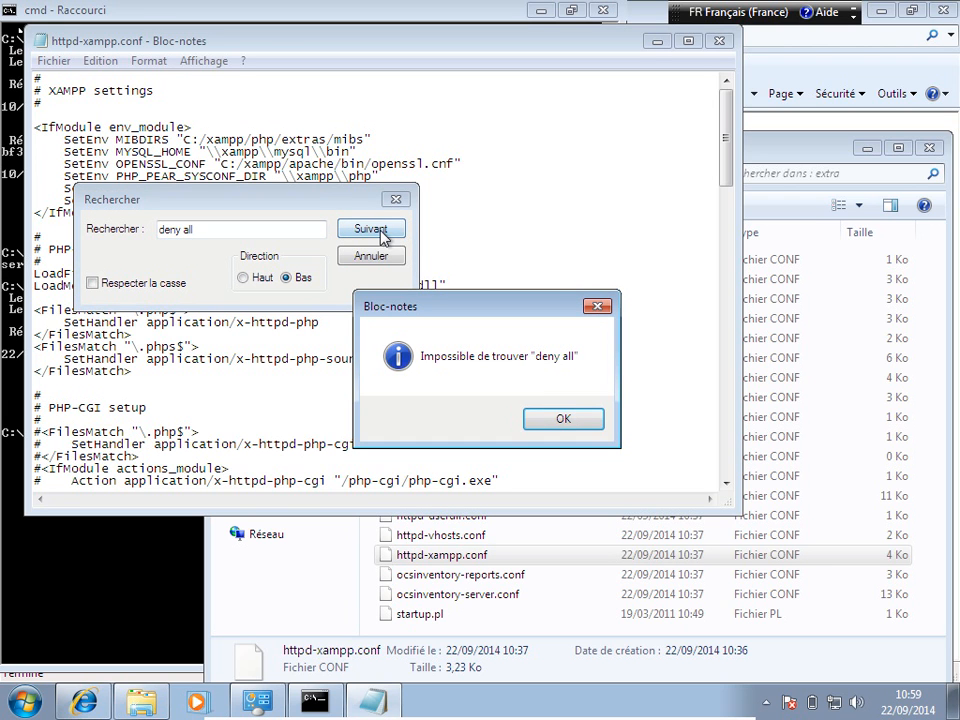
{"action": "left_click", "coordinate": [564, 420]}
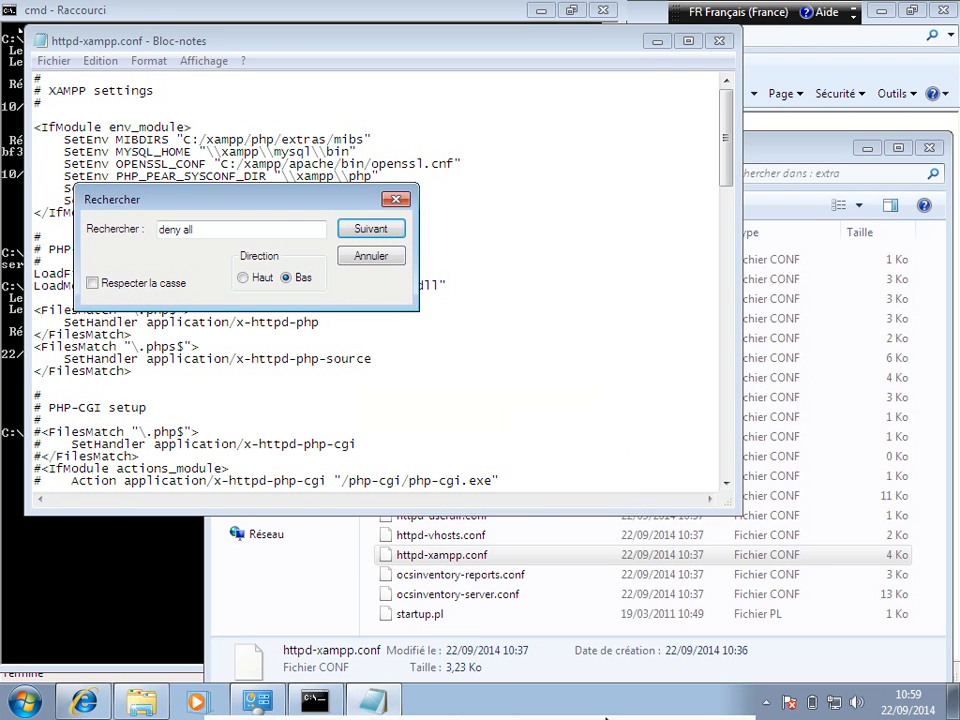
{"action": "left_click", "coordinate": [688, 708]}
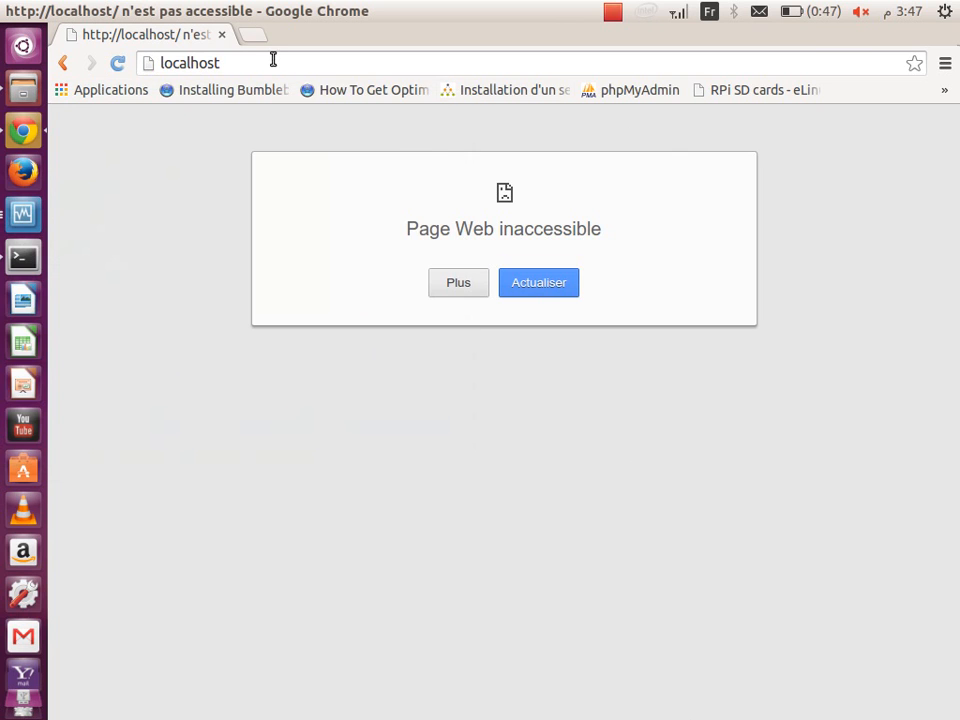
{"action": "left_click", "coordinate": [613, 12]}
{"action": "mouse_move", "coordinate": [646, 12]}
{"action": "mouse_move", "coordinate": [615, 15]}
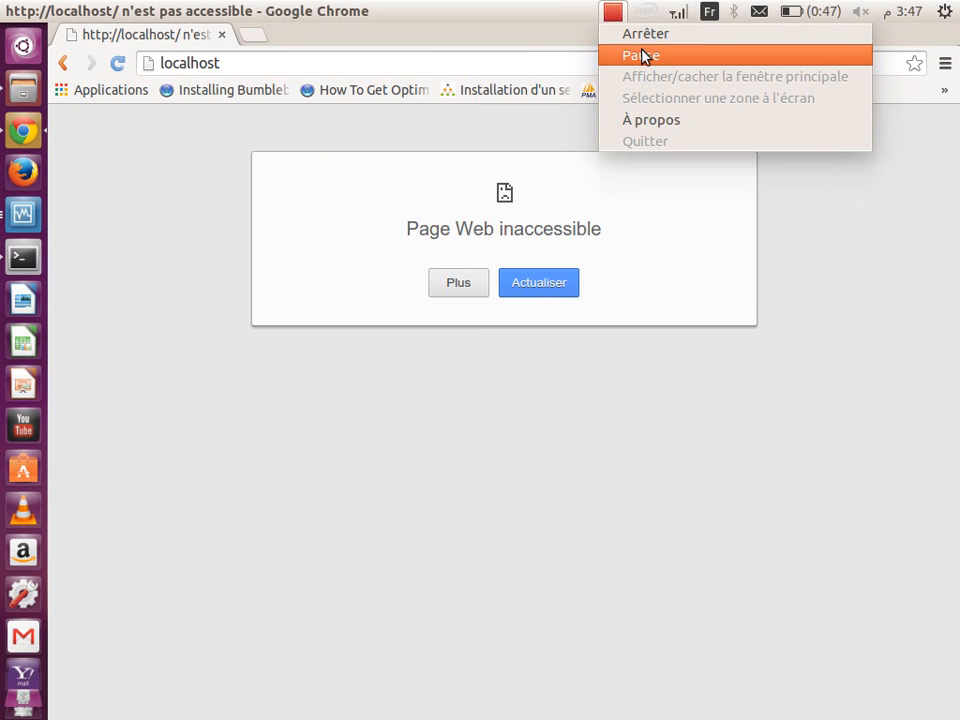
{"action": "left_click", "coordinate": [643, 56]}
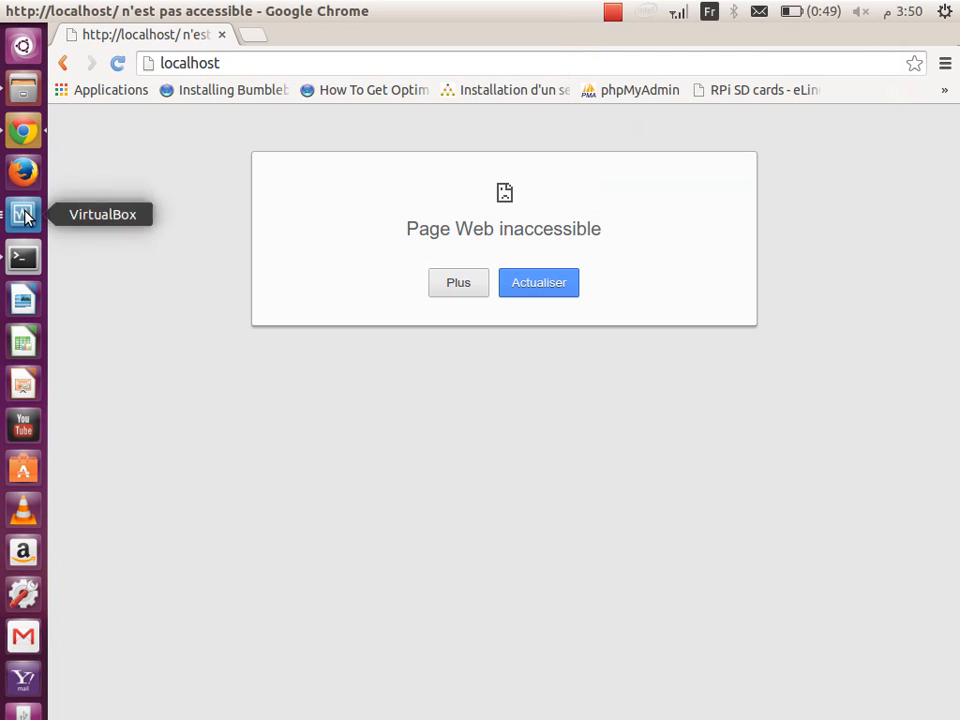
Step: In the XAMPP sites block, delete 'Deny from all' and replace '::1 127.0.0.0/8' with 'all'
{"action": "left_click", "coordinate": [22, 213]}
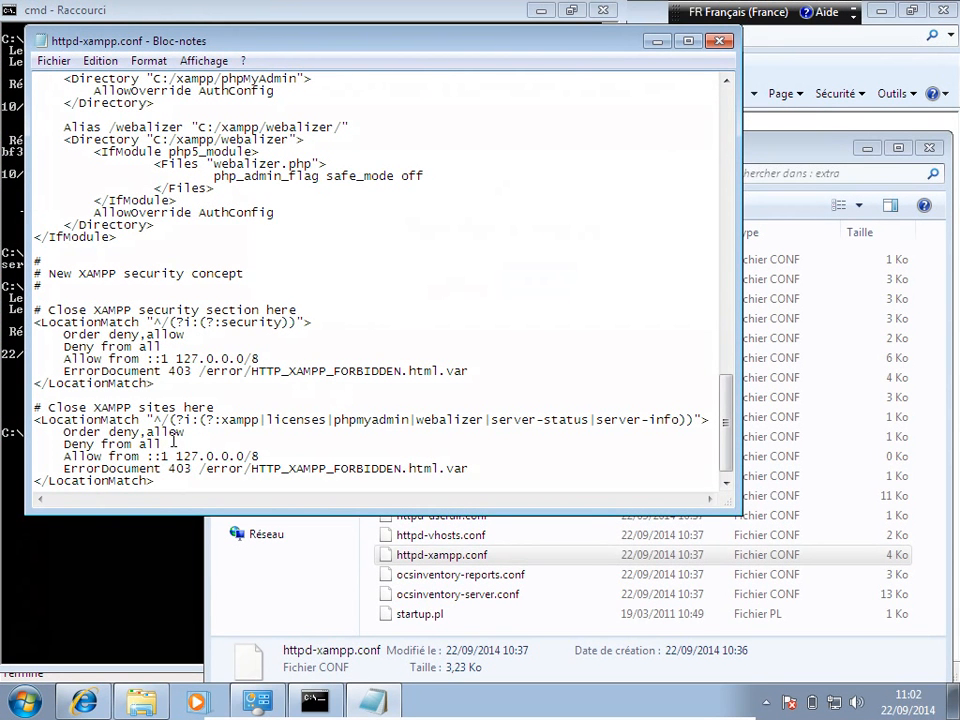
{"action": "left_click_drag", "start_coordinate": [180, 443], "coordinate": [64, 444]}
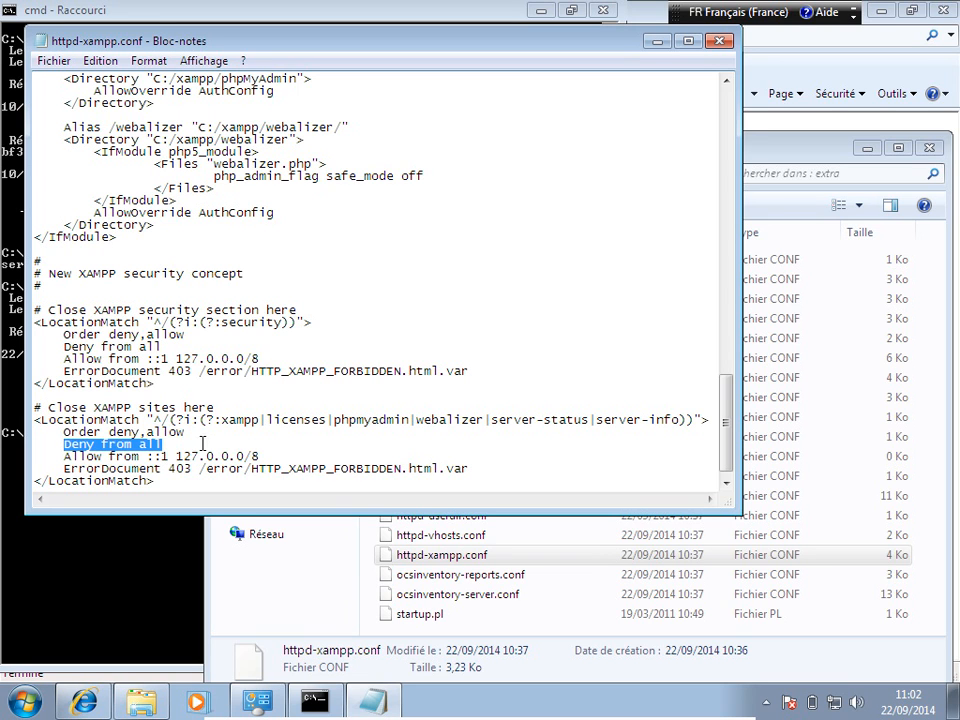
{"action": "key", "text": "Delete"}
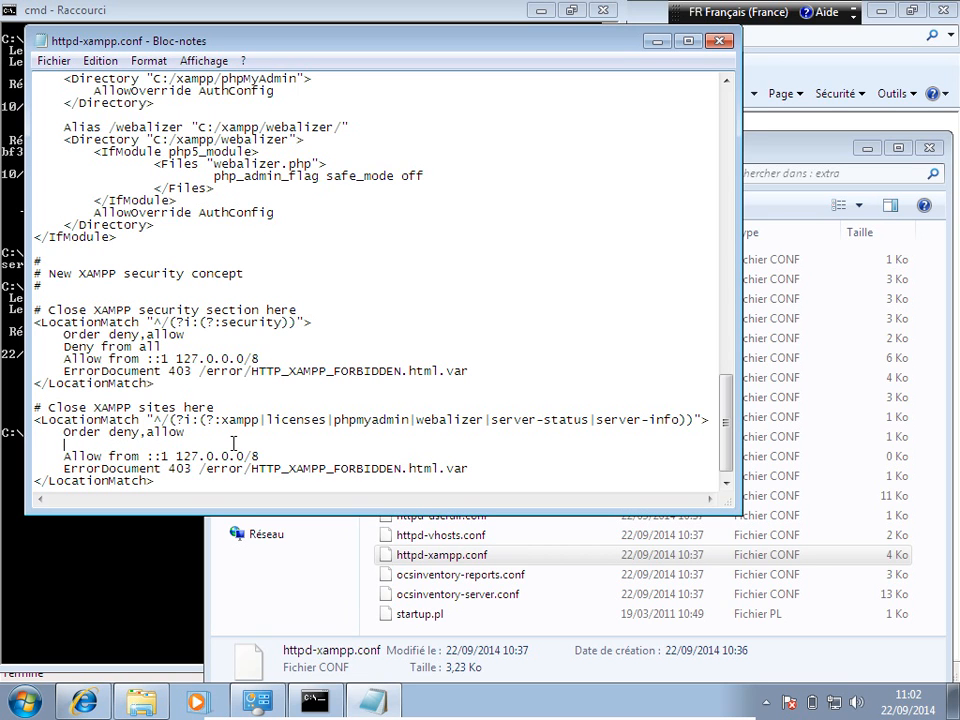
{"action": "key", "text": "BackSpace"}
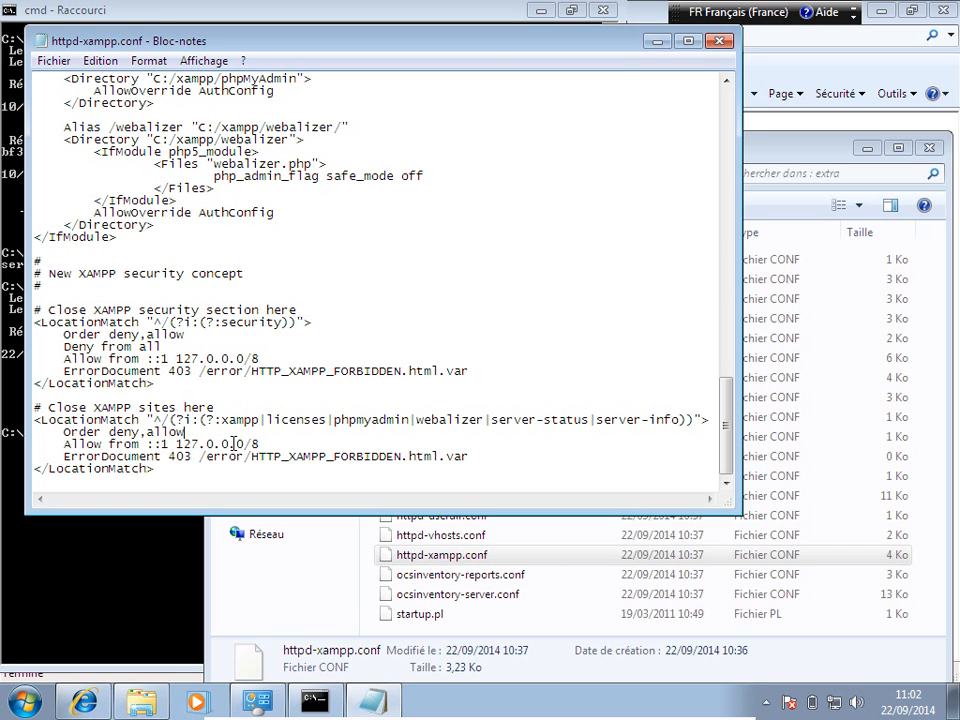
{"action": "left_click_drag", "start_coordinate": [148, 443], "coordinate": [258, 450]}
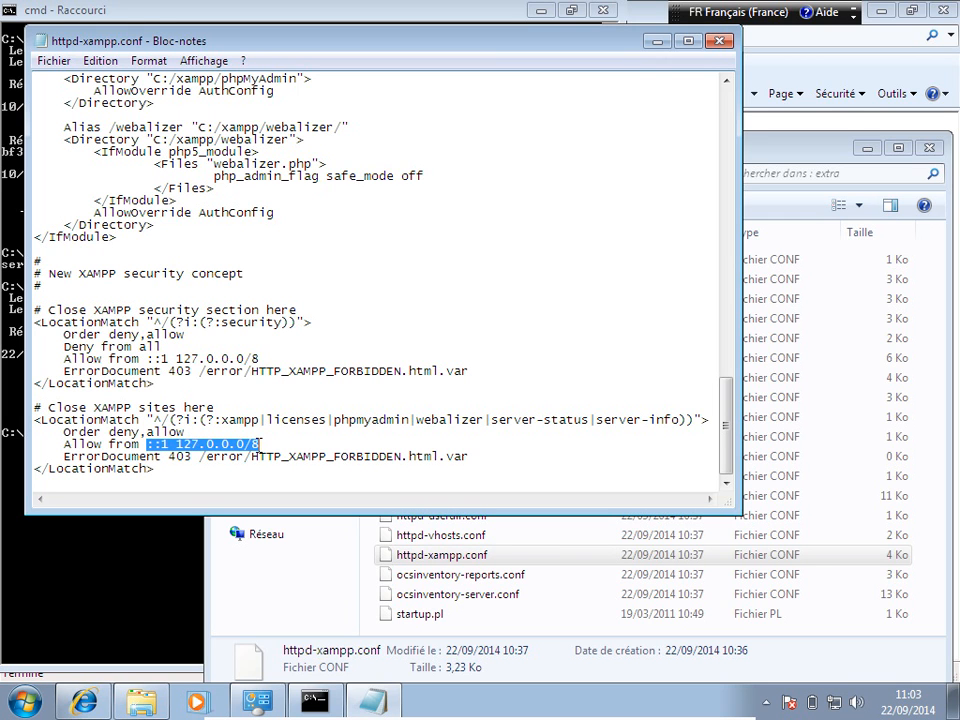
{"action": "type", "text": "al"}
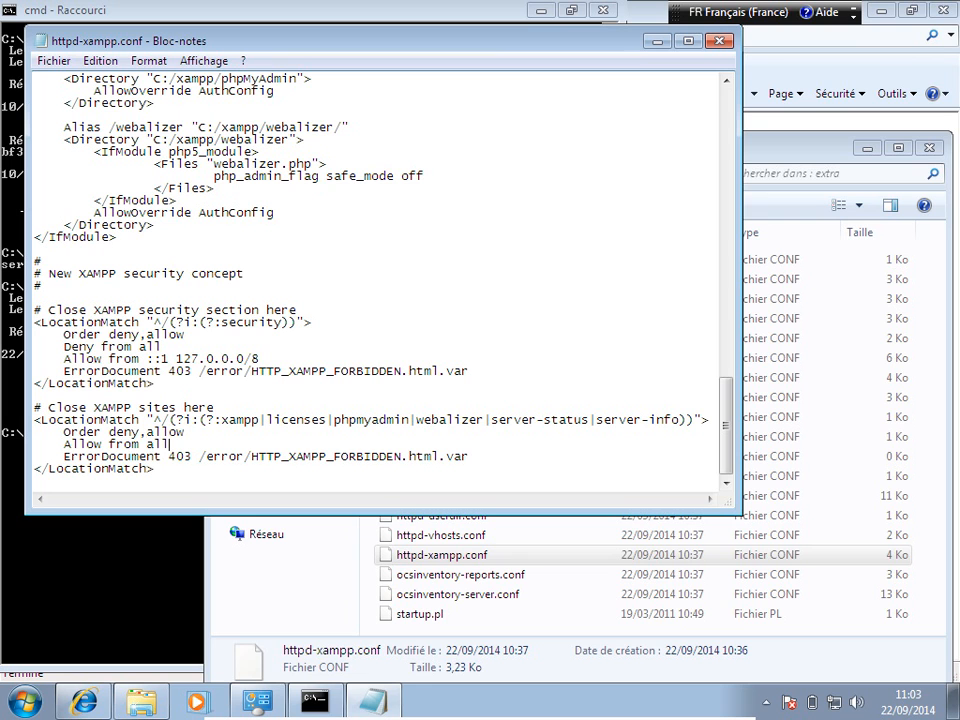
{"action": "type", "text": "l"}
Step: Save httpd-xampp.conf via Fichier > Enregistrer and close Notepad
{"action": "left_click", "coordinate": [47, 60]}
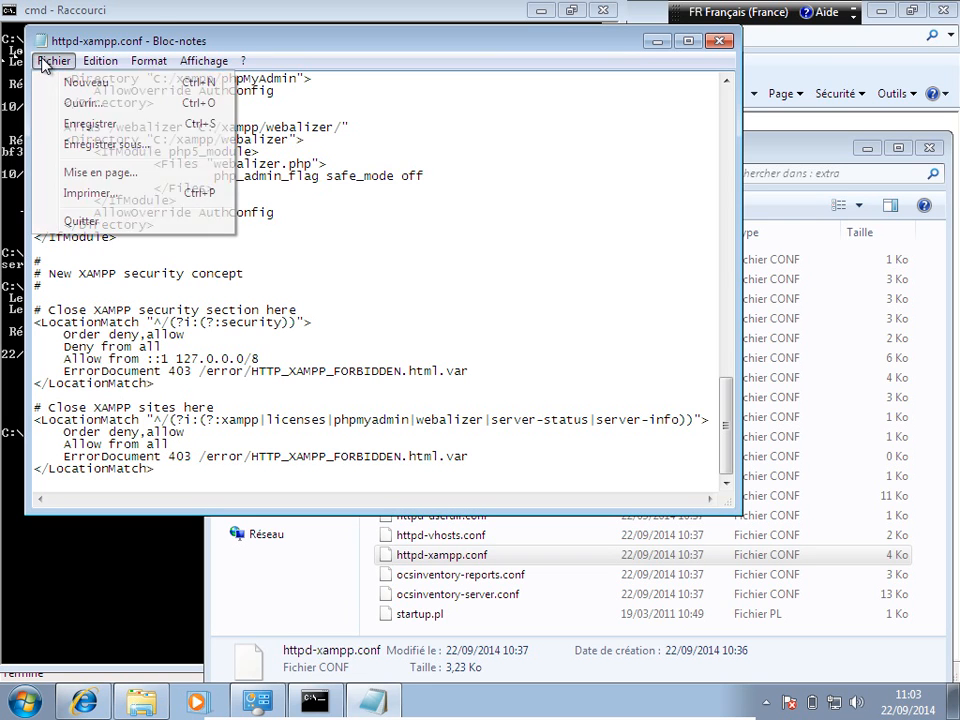
{"action": "left_click", "coordinate": [94, 124]}
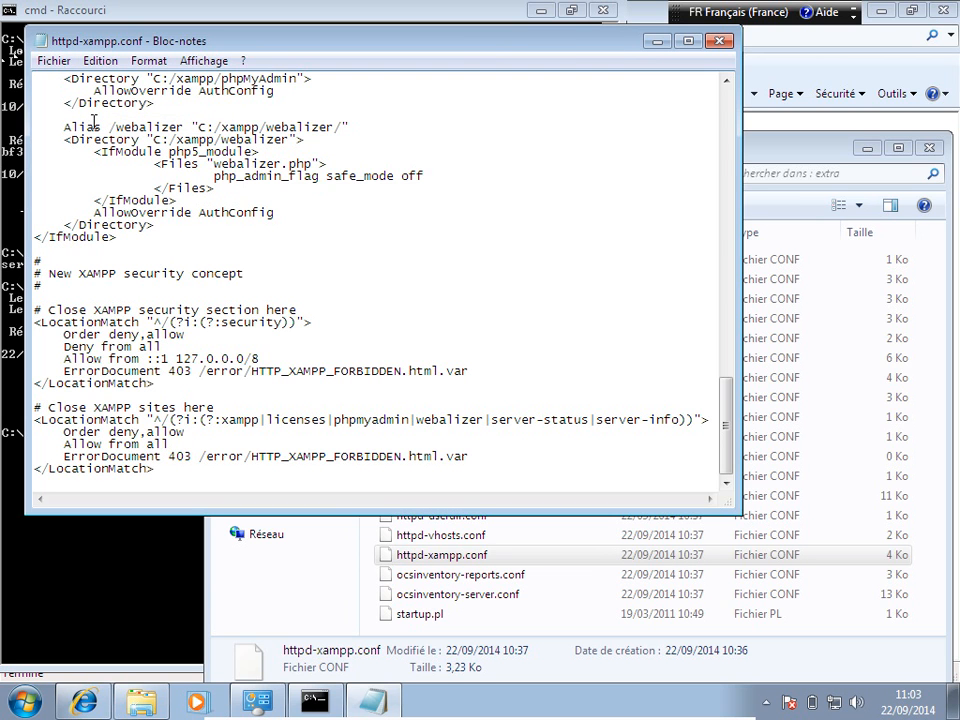
{"action": "left_click", "coordinate": [722, 43]}
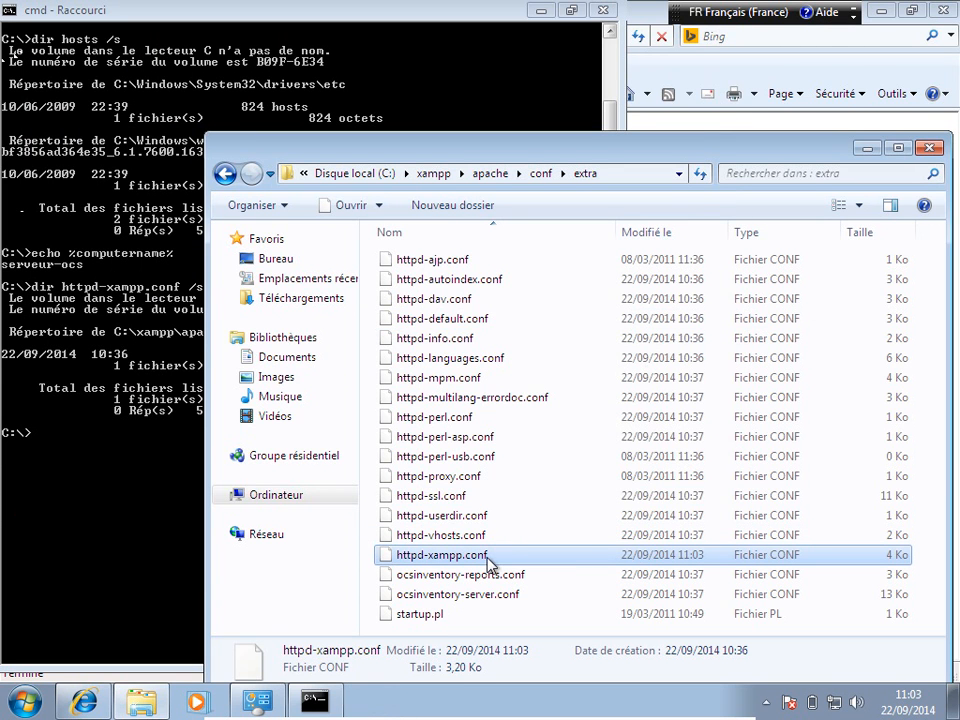
Step: Open httpd-xampp.conf in Bloc-notes, making Bloc-notes the default program for .conf files
{"action": "double_click", "coordinate": [490, 555]}
{"action": "left_click", "coordinate": [549, 445]}
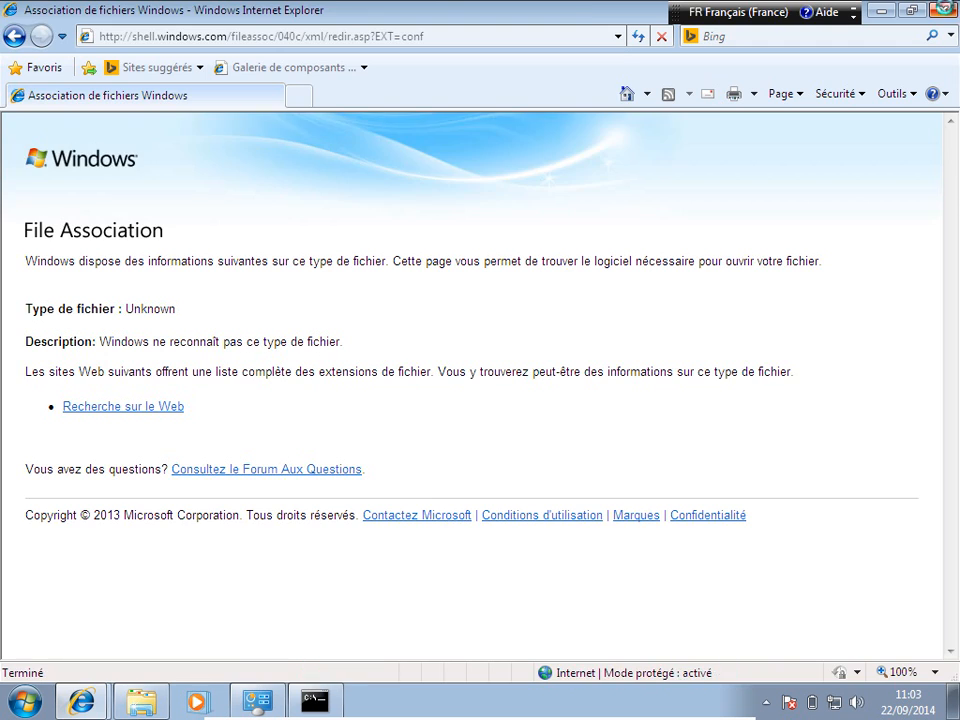
{"action": "left_click", "coordinate": [946, 12]}
{"action": "double_click", "coordinate": [476, 560]}
{"action": "left_click", "coordinate": [412, 405]}
{"action": "left_click", "coordinate": [515, 441]}
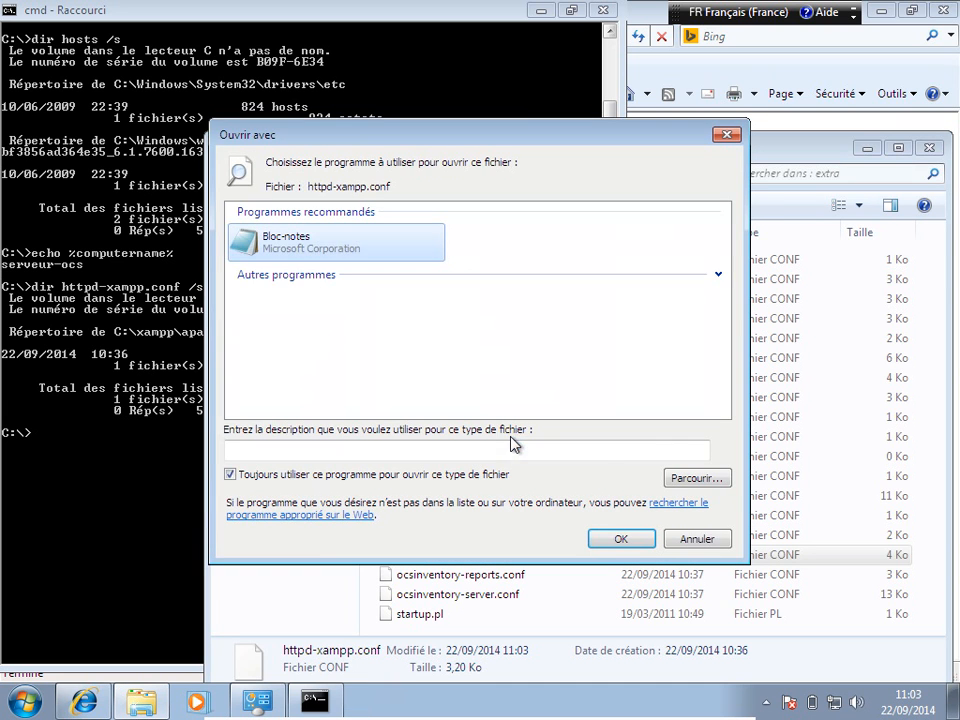
{"action": "left_click", "coordinate": [634, 541]}
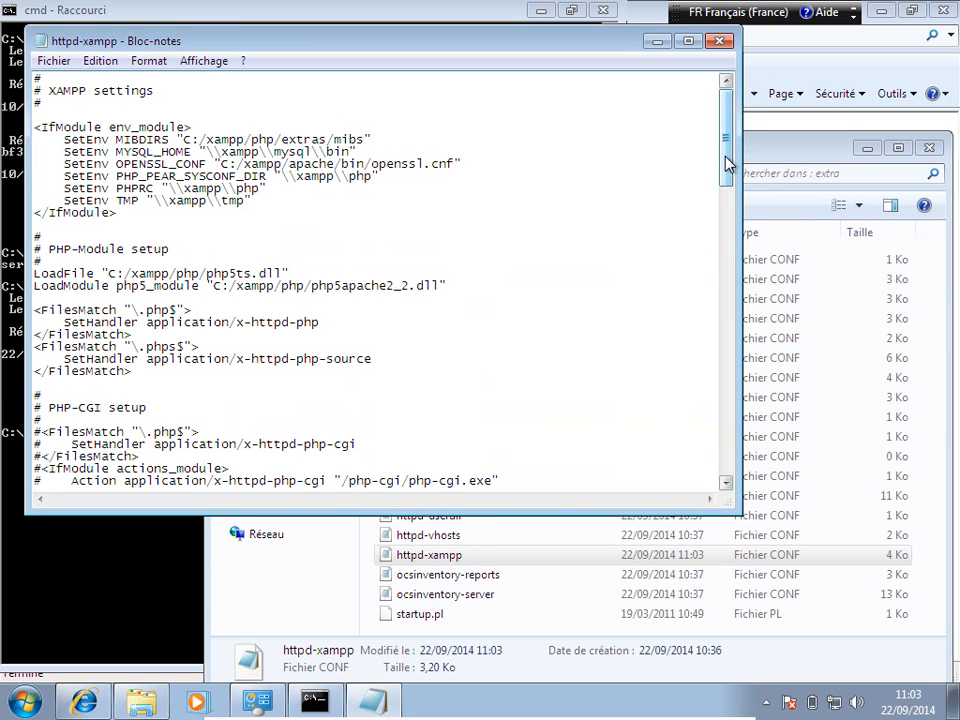
Step: In the security section, delete 'Deny from all' and replace '::1 127.0.0.0/8' with 'all'
{"action": "left_click_drag", "start_coordinate": [727, 165], "coordinate": [744, 484]}
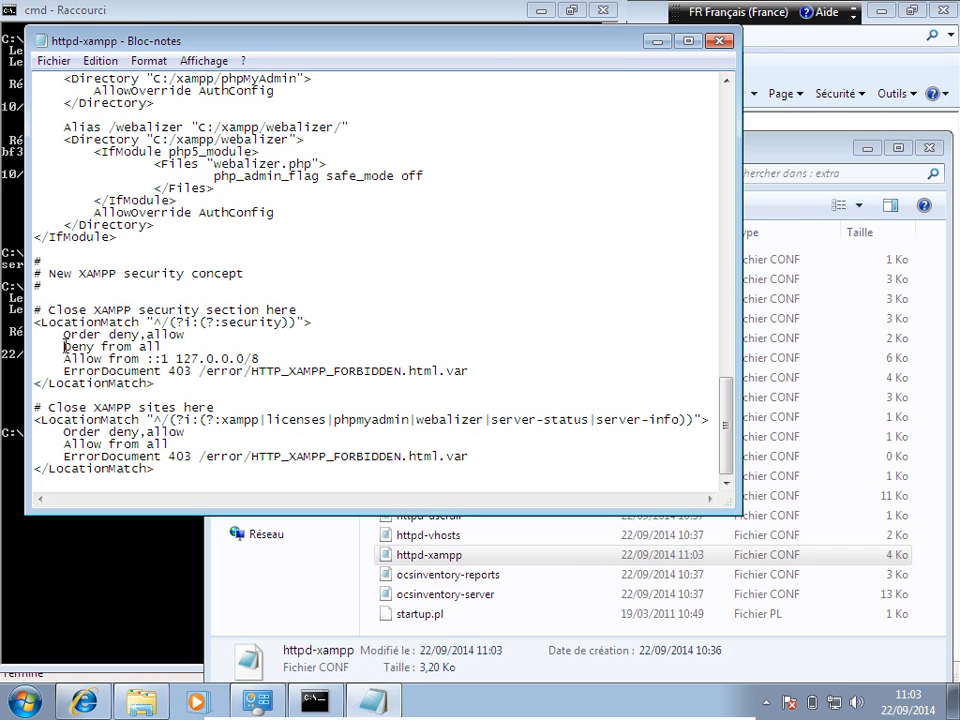
{"action": "left_click_drag", "start_coordinate": [64, 346], "coordinate": [163, 346]}
{"action": "key", "text": "Delete"}
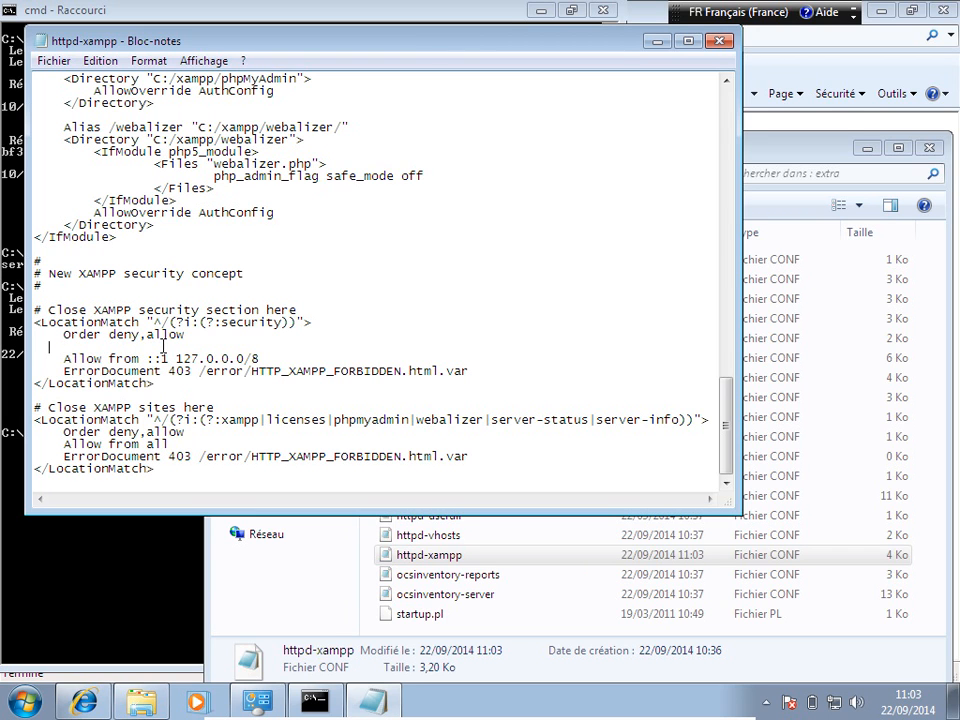
{"action": "key", "text": "BackSpace"}
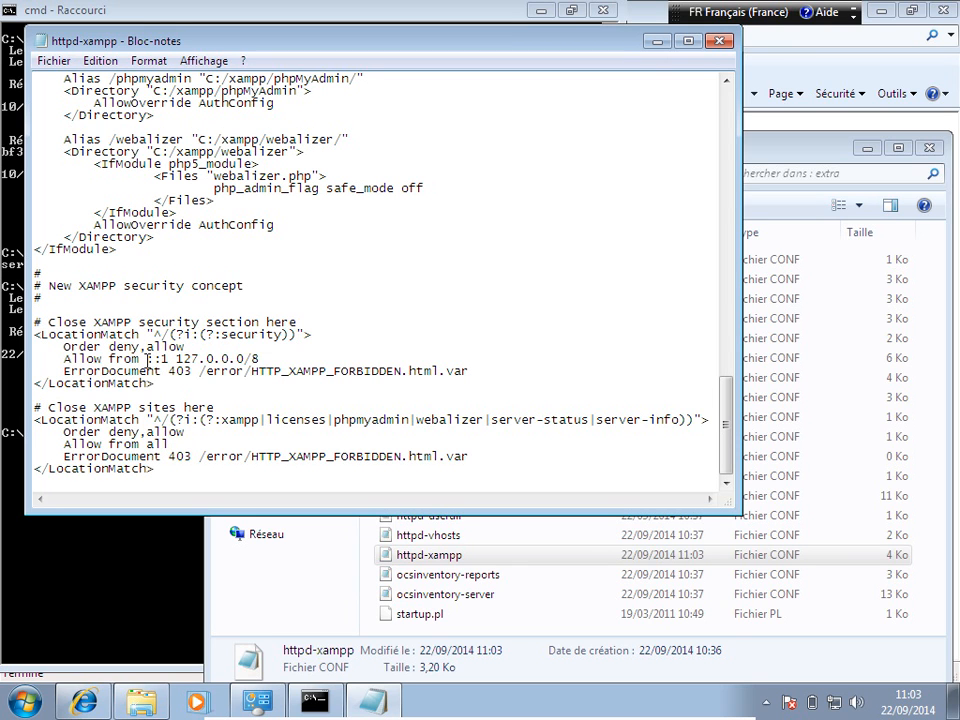
{"action": "left_click_drag", "start_coordinate": [148, 358], "coordinate": [262, 358]}
{"action": "type", "text": "all"}
Step: Save httpd-xampp.conf via Fichier > Enregistrer and close Bloc-notes
{"action": "left_click", "coordinate": [63, 60]}
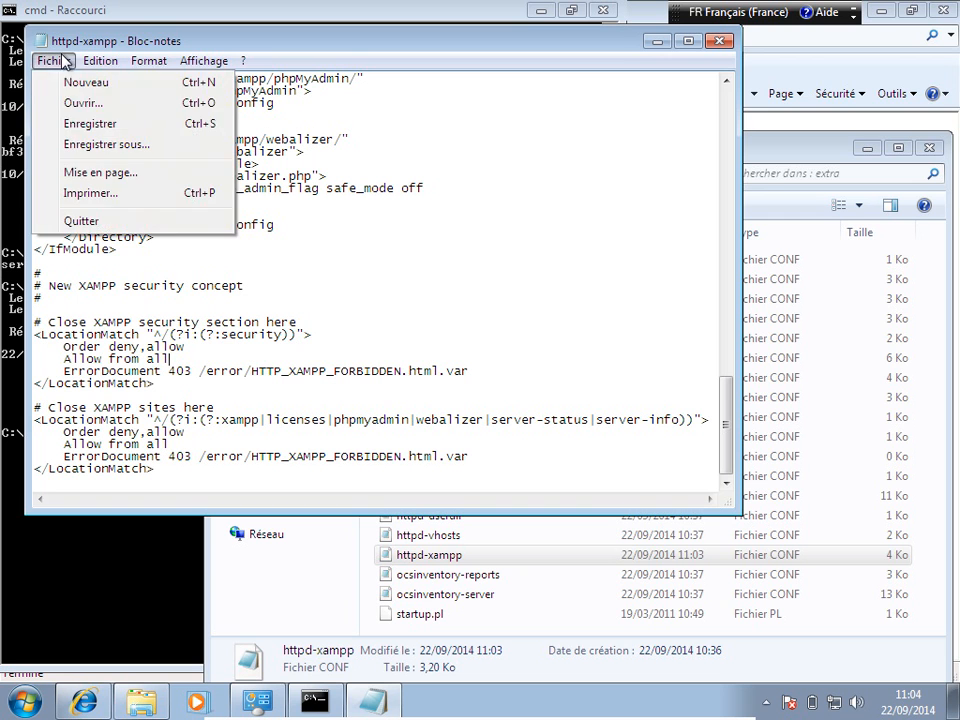
{"action": "left_click", "coordinate": [66, 122]}
{"action": "left_click", "coordinate": [722, 43]}
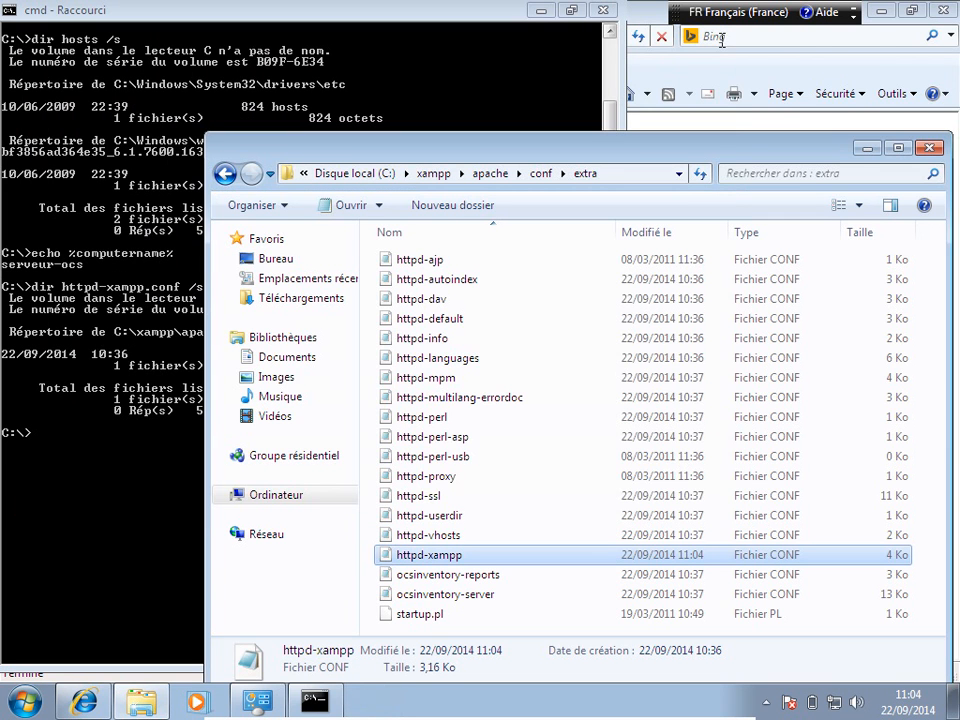
Step: Close Explorer and open services.msc maximized
{"action": "left_click", "coordinate": [929, 150]}
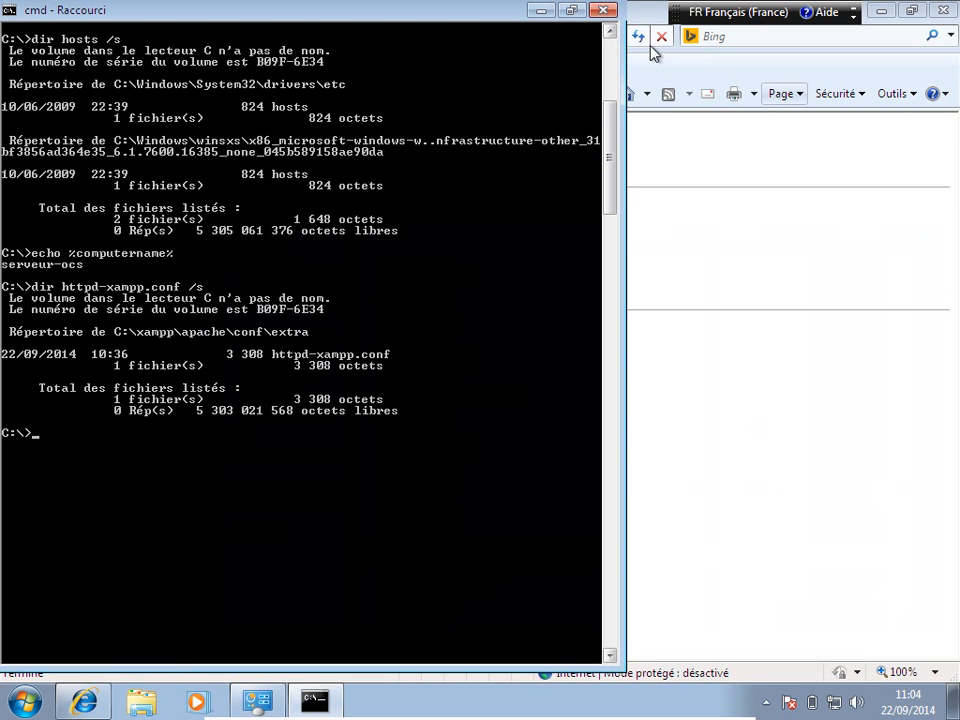
{"action": "left_click", "coordinate": [539, 14]}
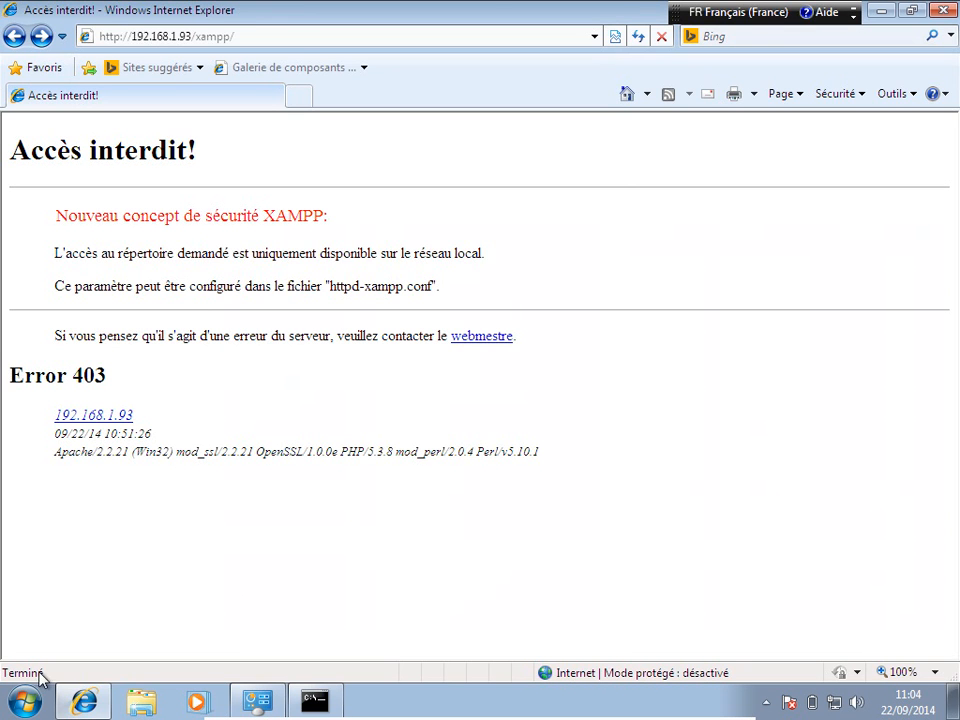
{"action": "left_click", "coordinate": [27, 705]}
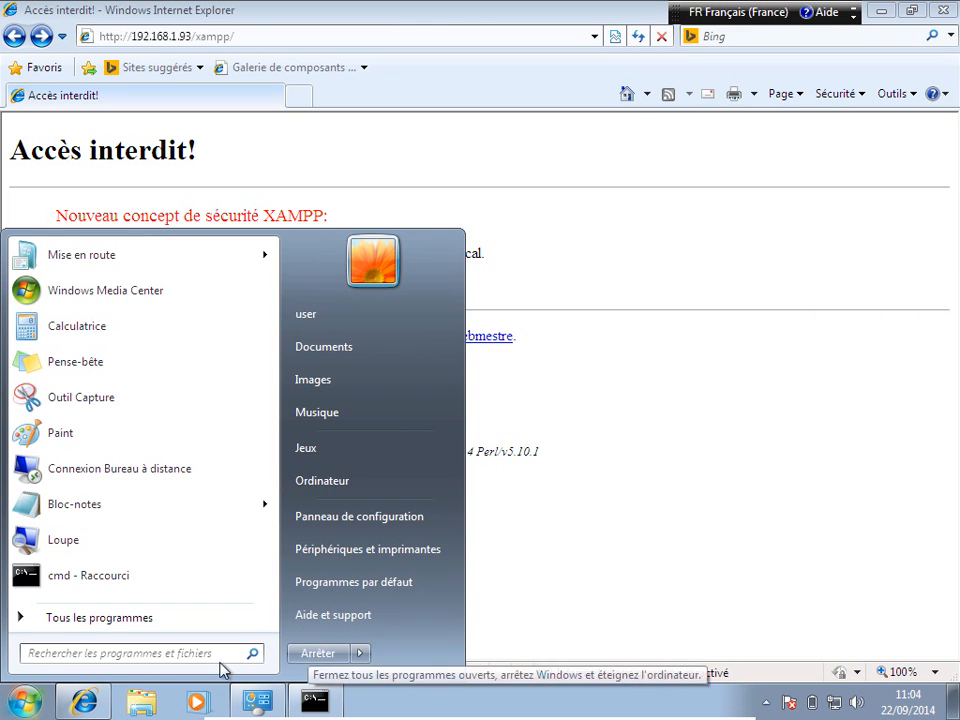
{"action": "type", "text": "serv"}
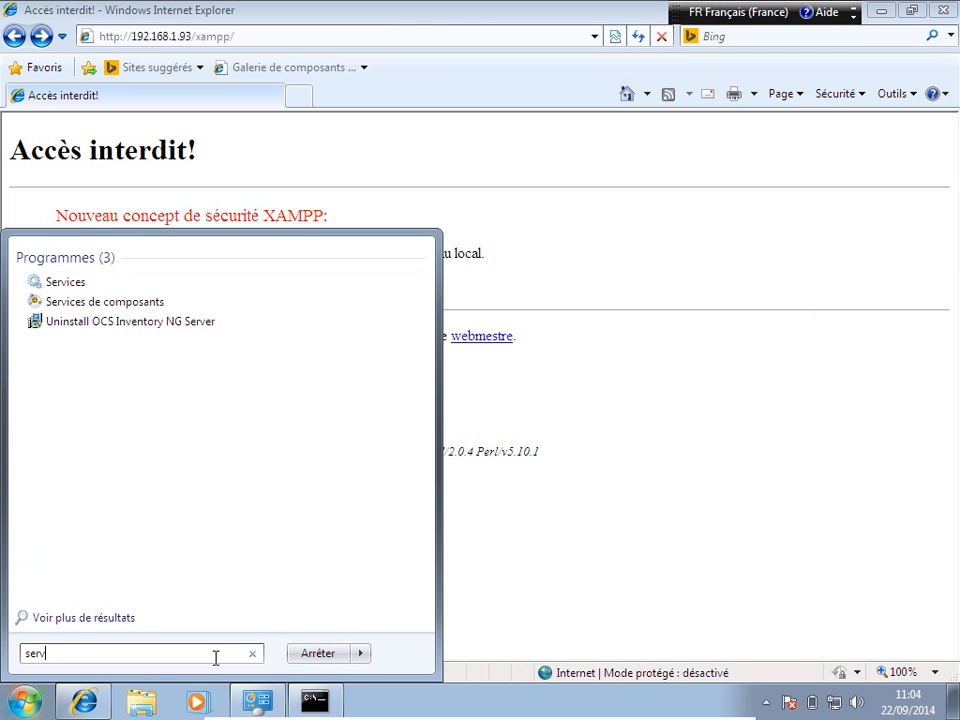
{"action": "type", "text": "ices.msc"}
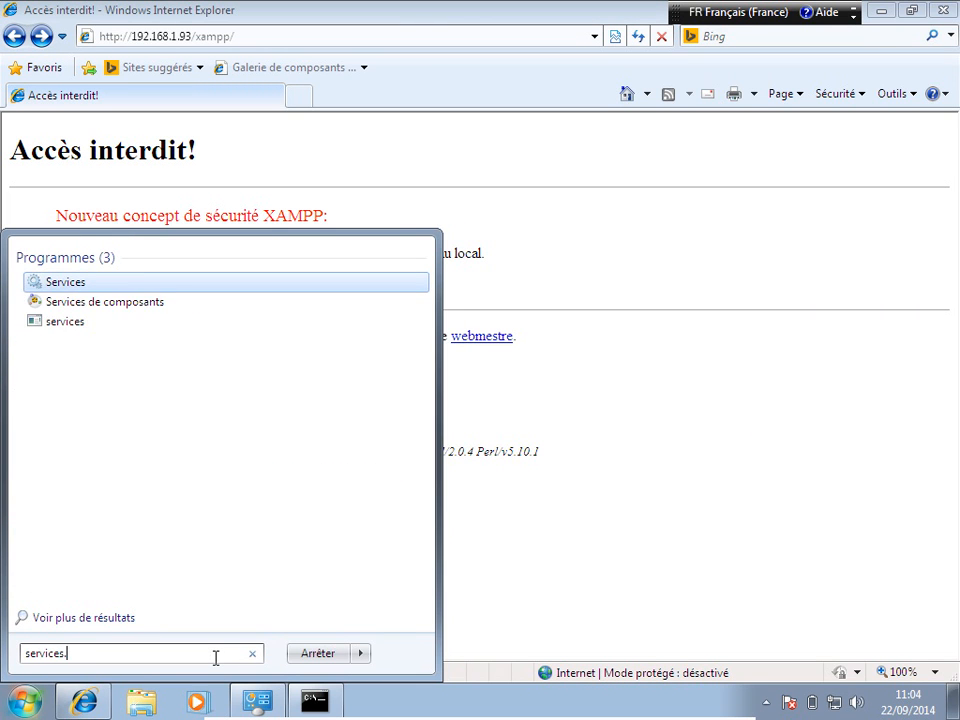
{"action": "key", "text": "Return"}
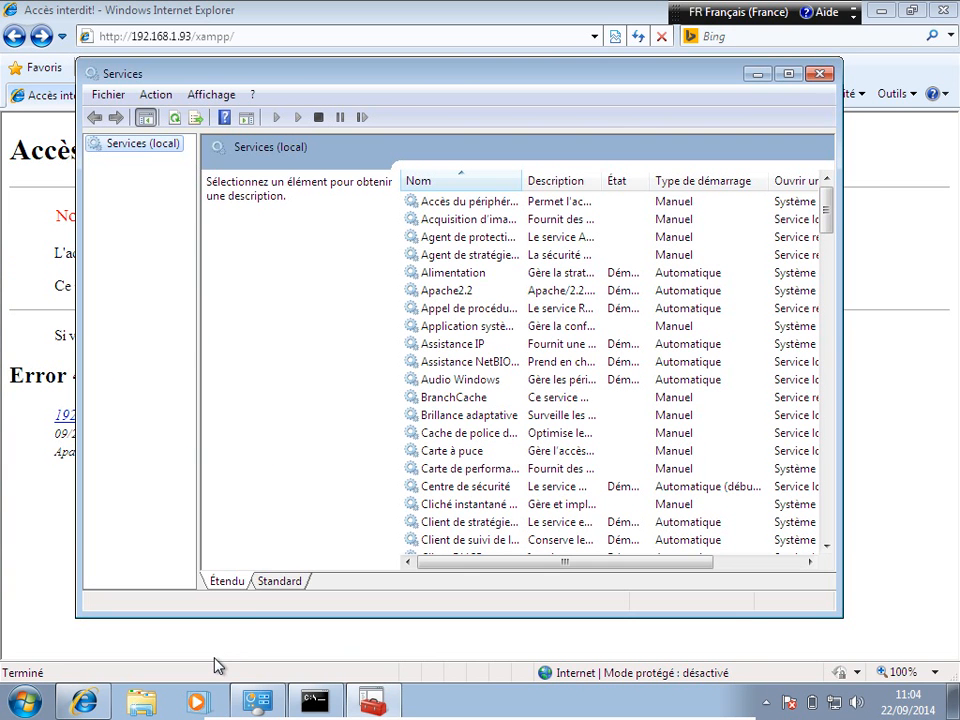
{"action": "left_click", "coordinate": [145, 118]}
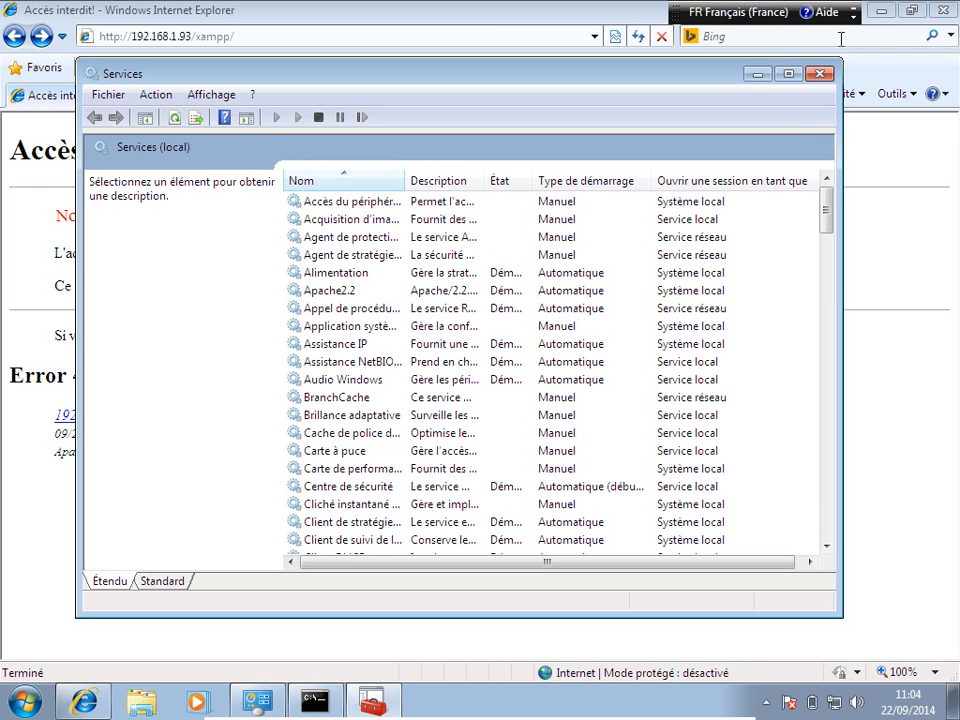
{"action": "left_click", "coordinate": [789, 73]}
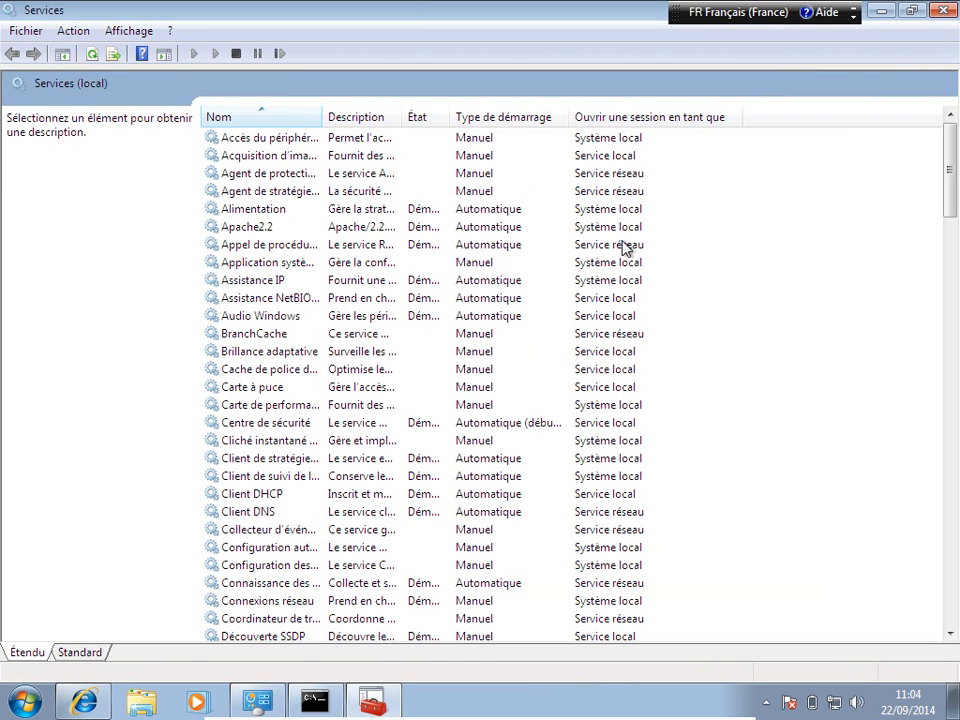
Step: Stop and restart the Apache2.2 service
{"action": "left_click", "coordinate": [249, 230]}
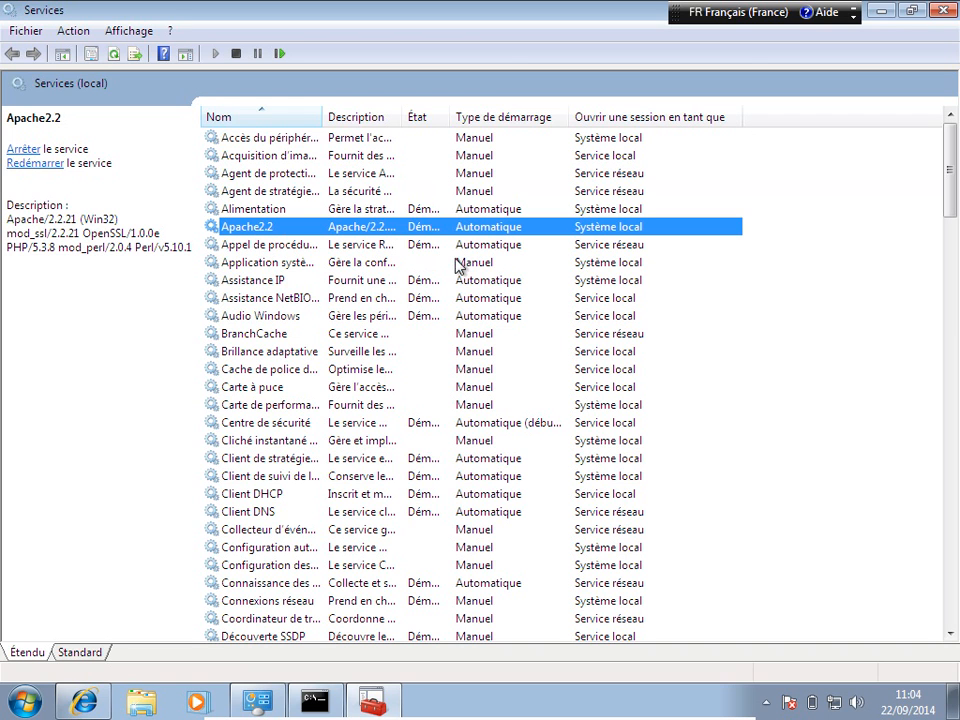
{"action": "left_click", "coordinate": [236, 54]}
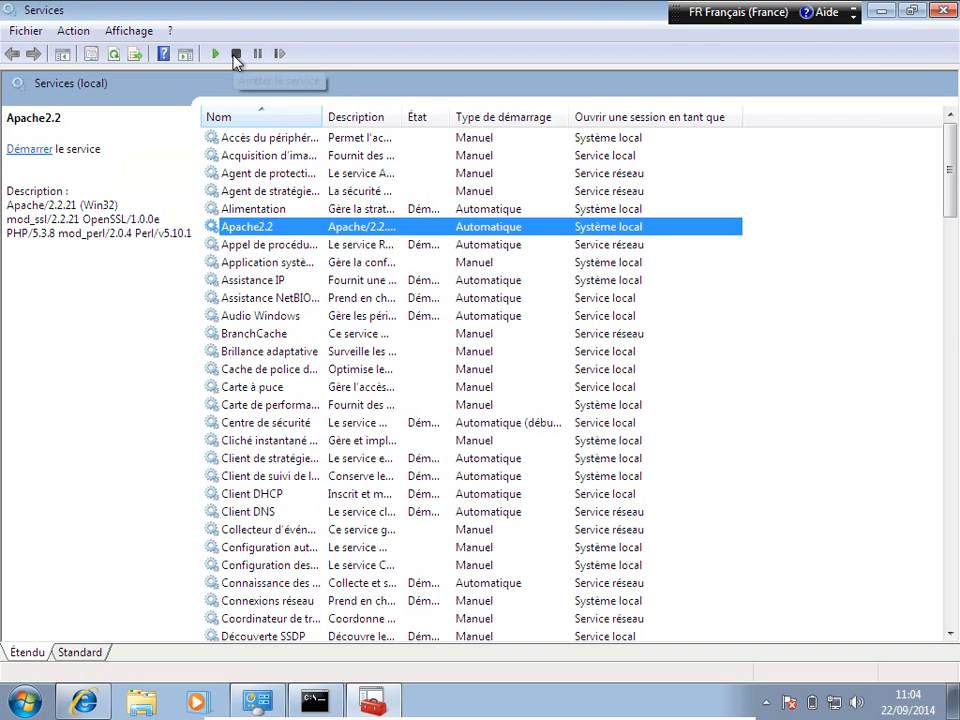
{"action": "left_click", "coordinate": [216, 54]}
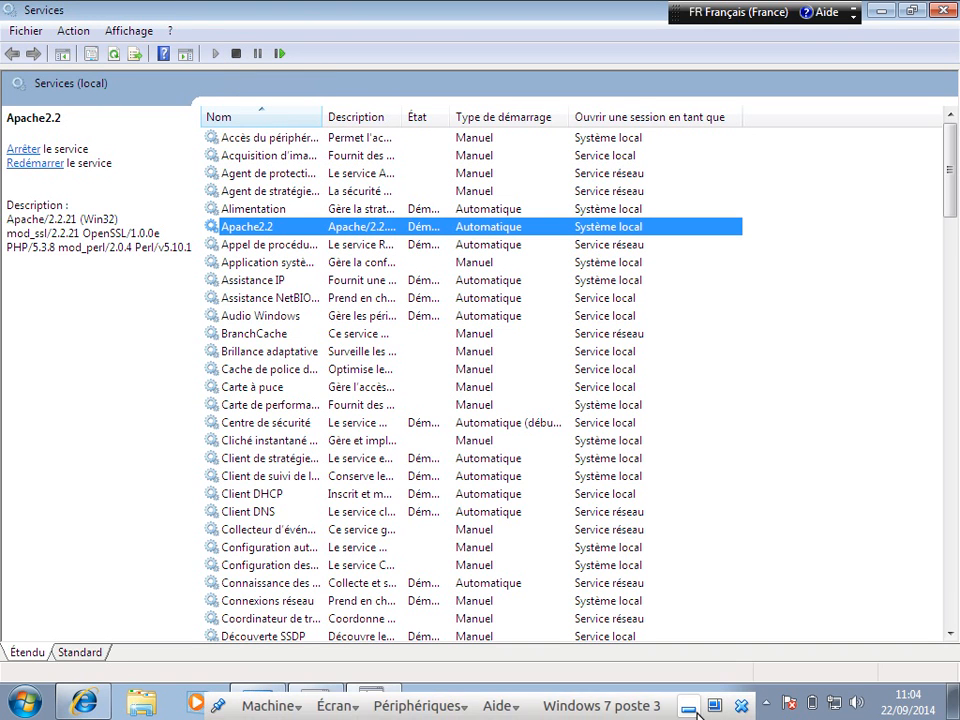
Step: Leave the VM and reload the 192.168.1.93/xampp/ page in Chrome
{"action": "left_click", "coordinate": [688, 706]}
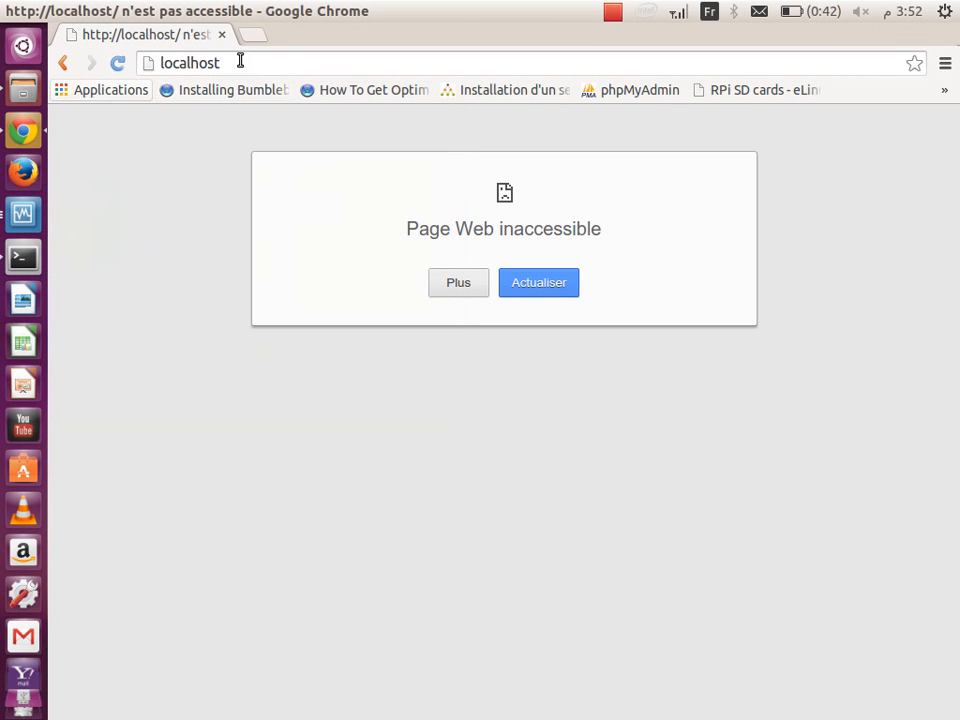
{"action": "left_click", "coordinate": [64, 64]}
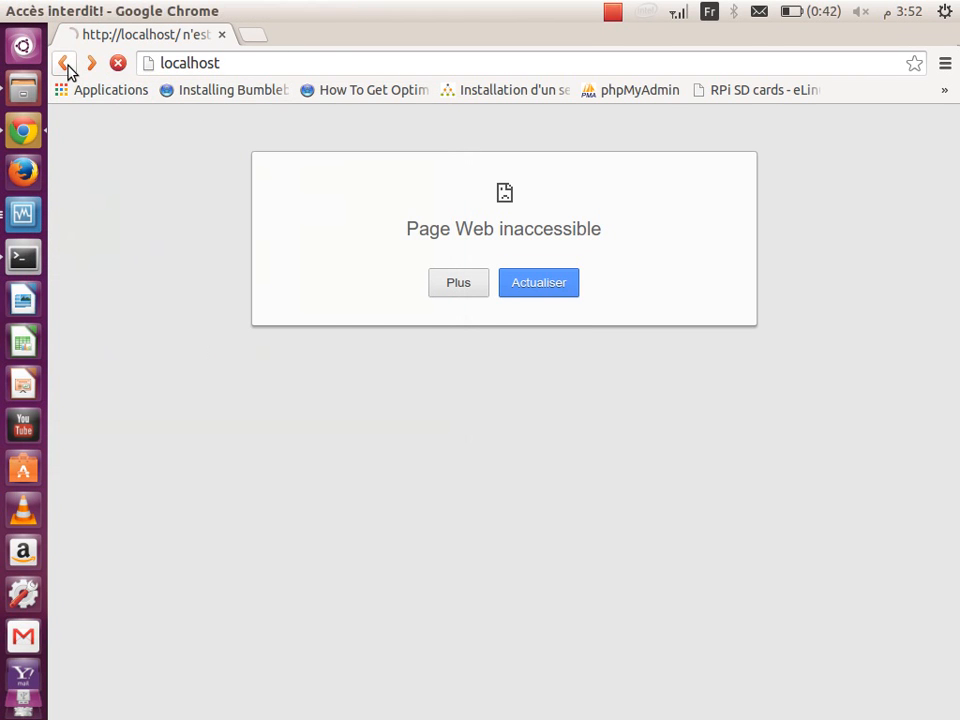
{"action": "left_click", "coordinate": [119, 64]}
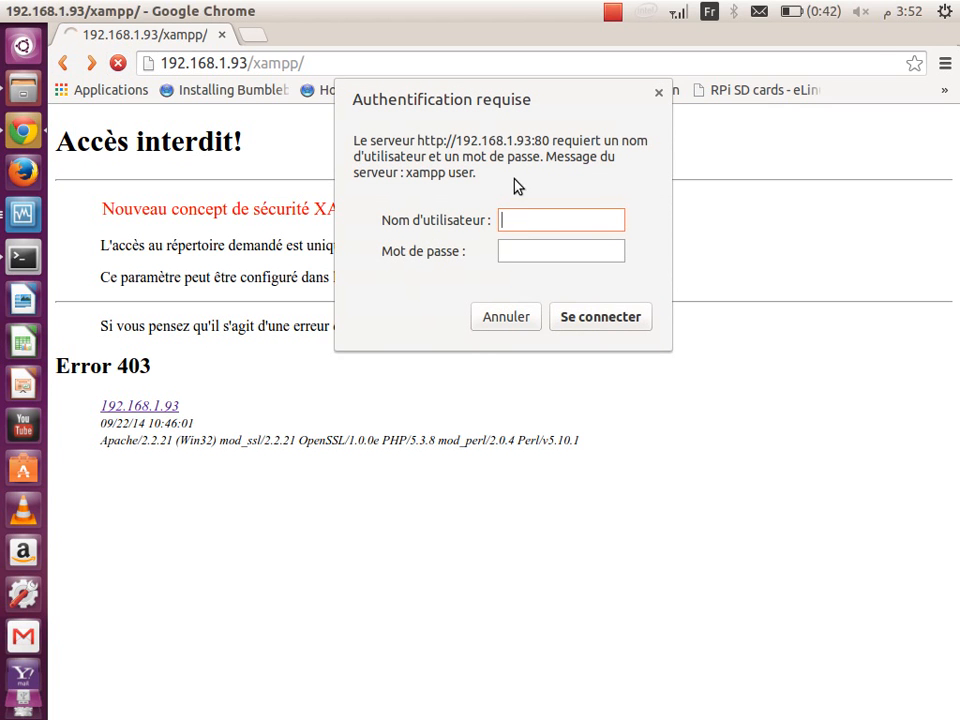
Step: Enter the username and password in the Authentification requise prompt and submit
{"action": "type", "text": "admin"}
{"action": "key", "text": "Tab"}
{"action": "double_click", "coordinate": [524, 224]}
{"action": "type", "text": "root"}
{"action": "key", "text": "Tab"}
{"action": "type", "text": "********"}
{"action": "left_click", "coordinate": [597, 318]}
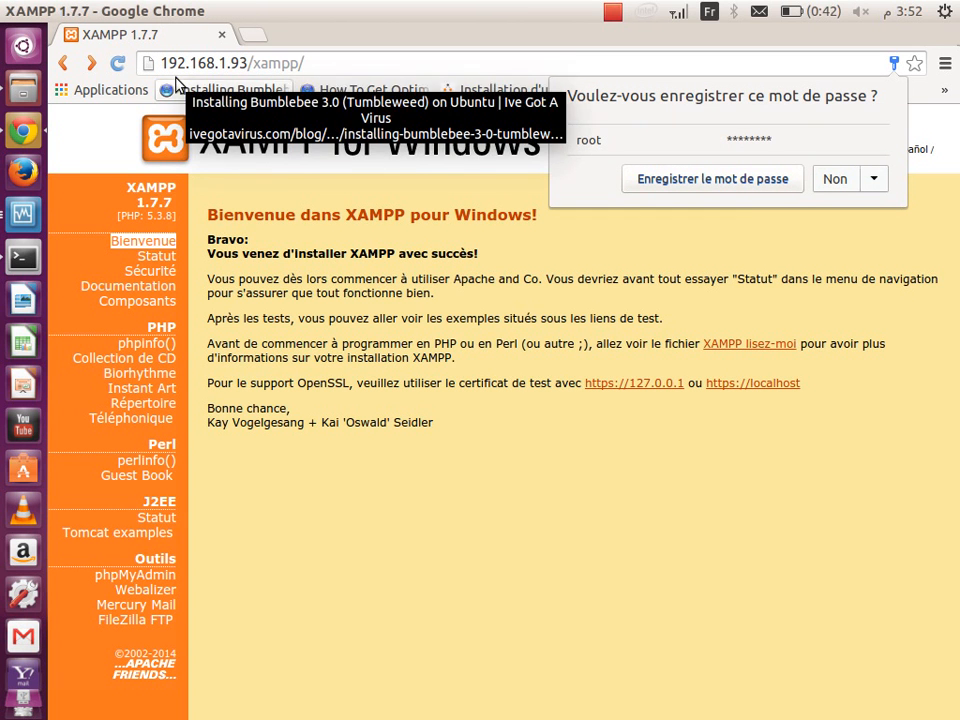
Step: Save the XAMPP login password in Chrome and trim the address to 192.168.1.93/
{"action": "left_click", "coordinate": [733, 187]}
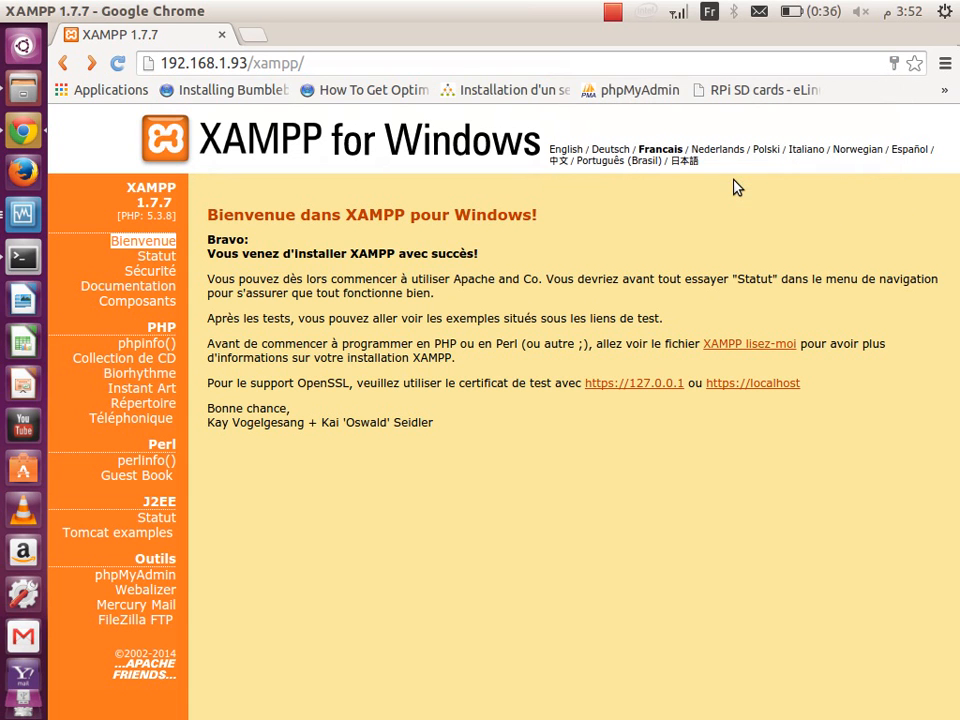
{"action": "left_click", "coordinate": [373, 64]}
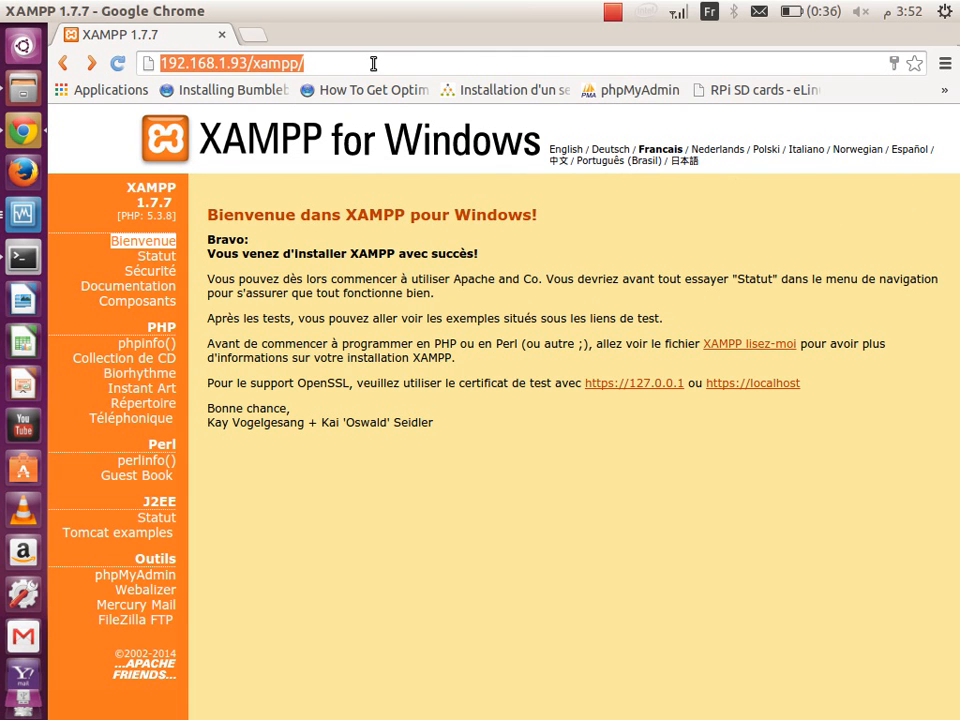
{"action": "left_click", "coordinate": [373, 64]}
{"action": "key", "text": "BackSpace"}
{"action": "key", "text": "BackSpace"}
{"action": "key", "text": "BackSpace"}
{"action": "key", "text": "BackSpace"}
{"action": "key", "text": "BackSpace"}
{"action": "key", "text": "BackSpace"}
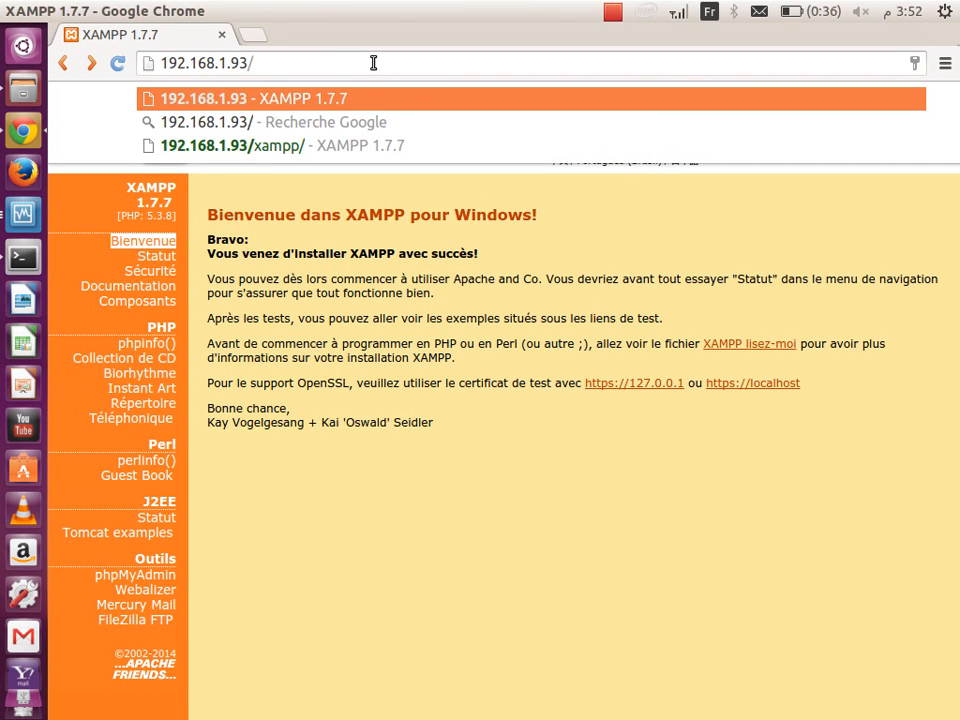
{"action": "left_click", "coordinate": [612, 12]}
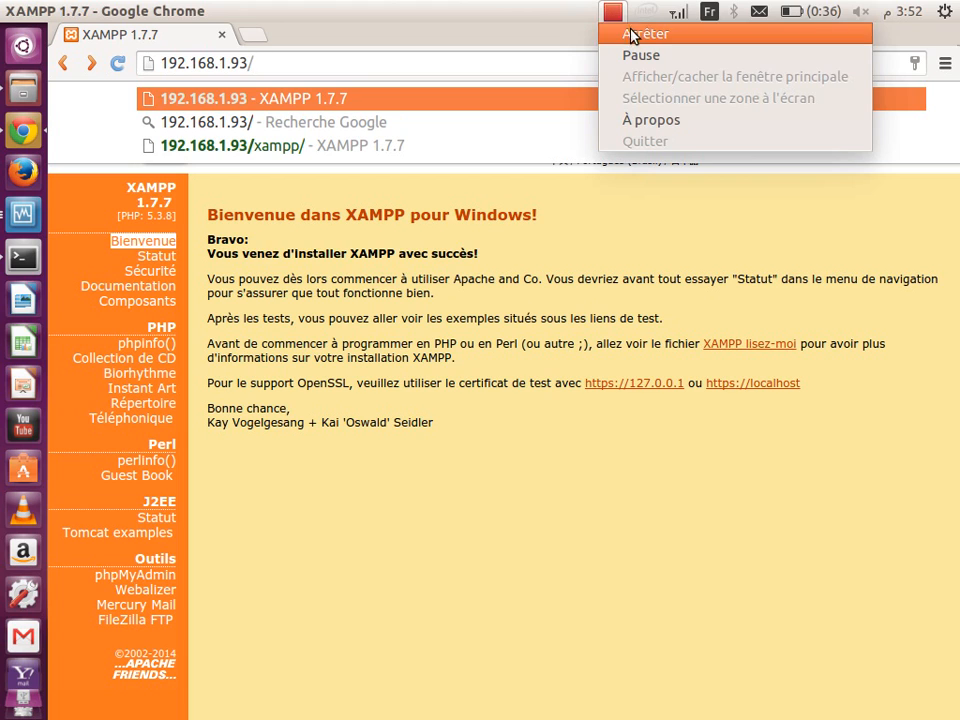